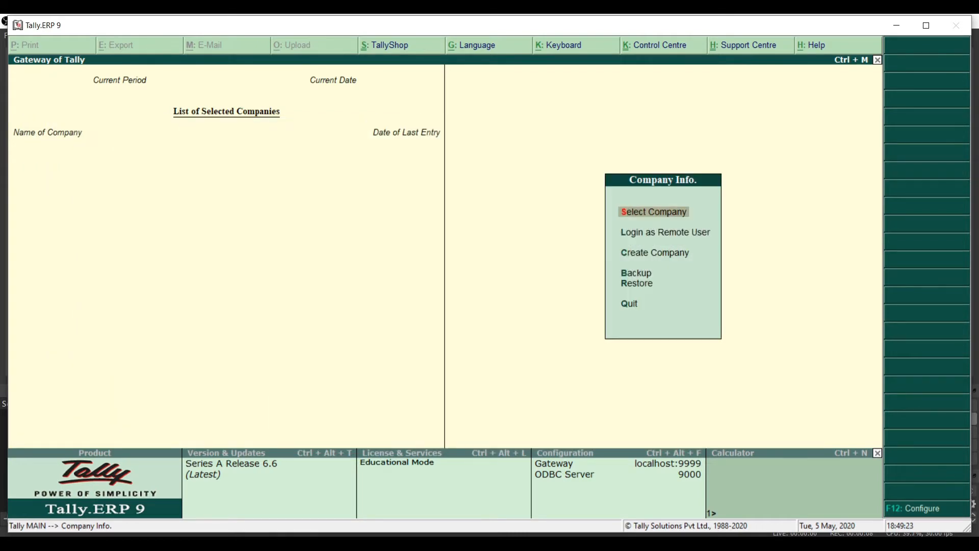
On the empty Company Info menu, move to the option for creating a new company
{"action": "key", "text": "Down"}
{"action": "key", "text": "Down"}
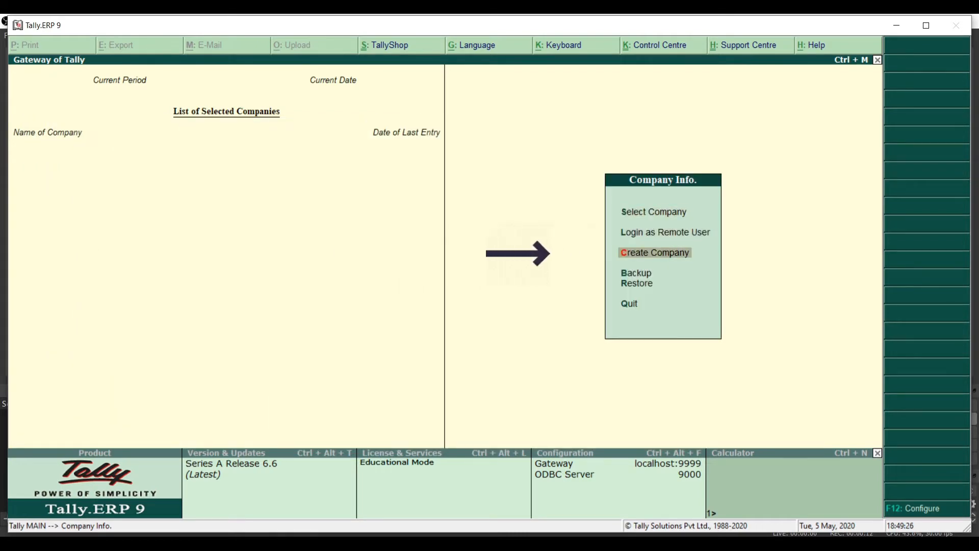
Begin a new company named Kh Ltd with mailing name Khemraj Ltd and its address
{"action": "key", "text": "Return"}
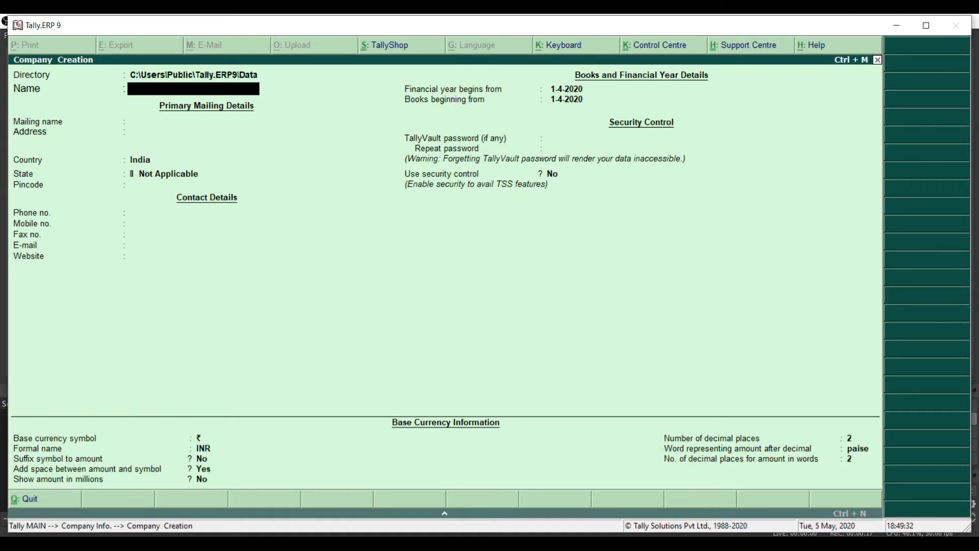
{"action": "type", "text": "Kh Ltd"}
{"action": "key", "text": "Return"}
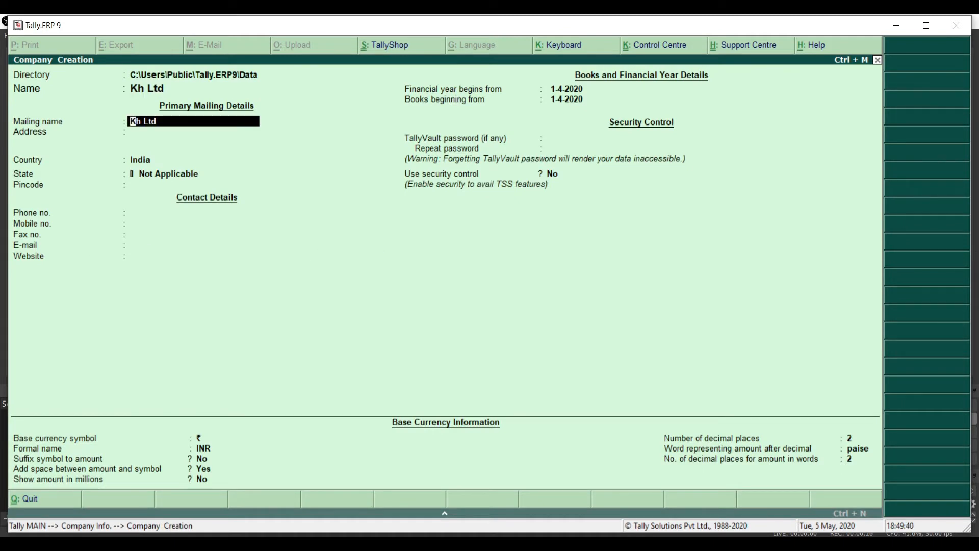
{"action": "type", "text": "Khemraj Ltd"}
{"action": "key", "text": "Return"}
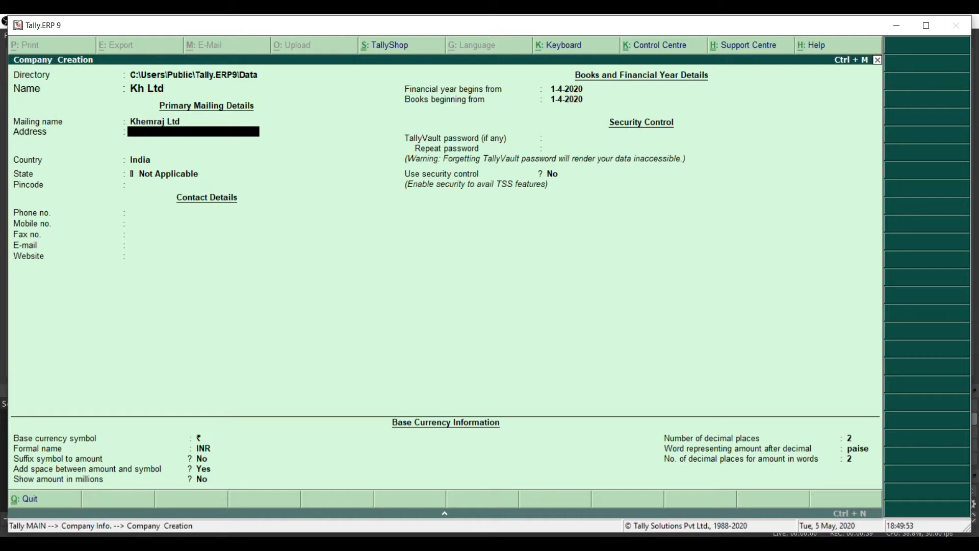
{"action": "type", "text": "Pathankot"}
{"action": "key", "text": "Return"}
{"action": "key", "text": "Return"}
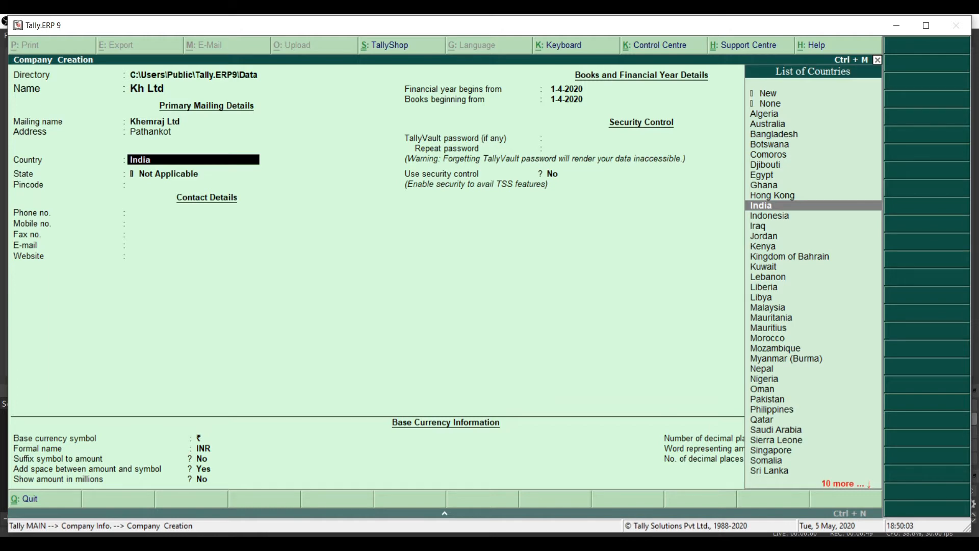
Set country India and state Punjab, then fill in the pincode, phone, fax and e-mail fields
{"action": "key", "text": "Return"}
{"action": "type", "text": "Punjab"}
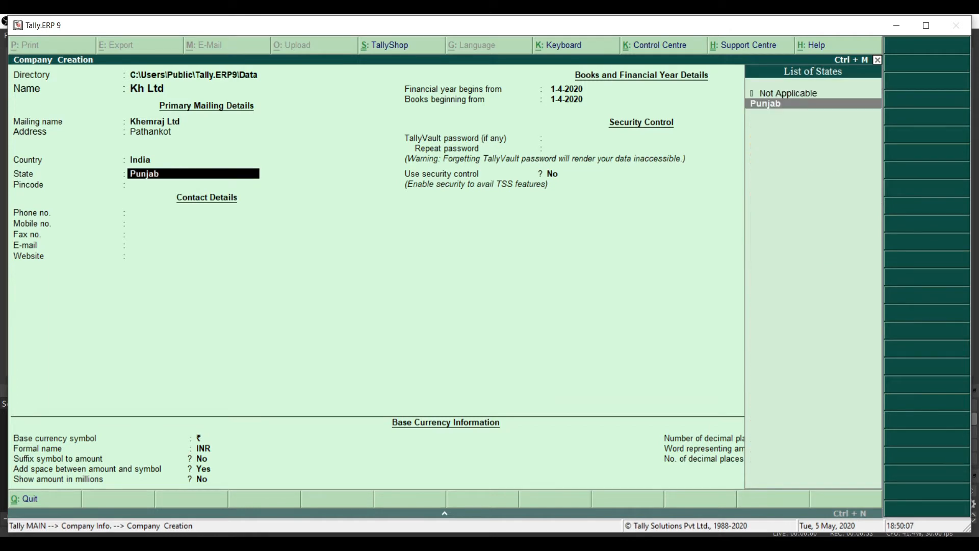
{"action": "key", "text": "Return"}
{"action": "type", "text": "145001"}
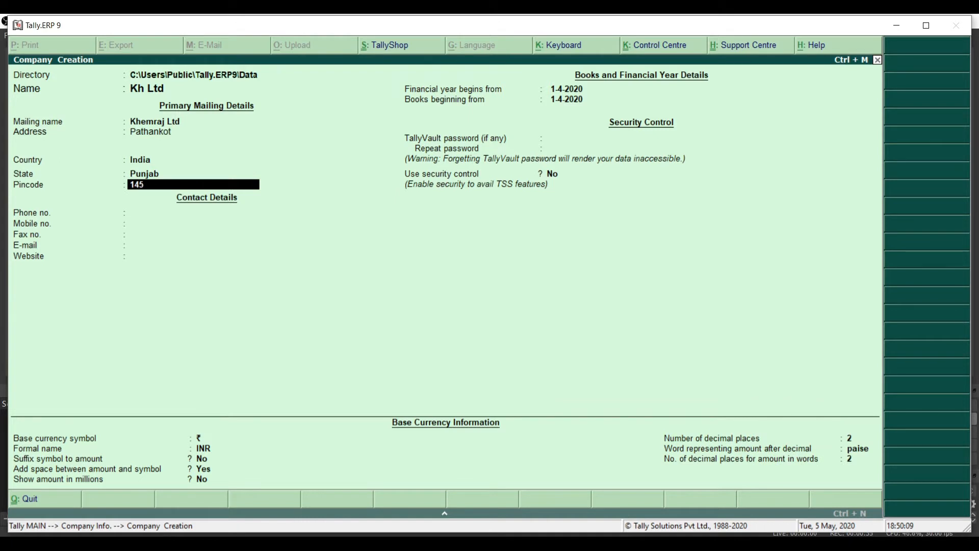
{"action": "key", "text": "Return"}
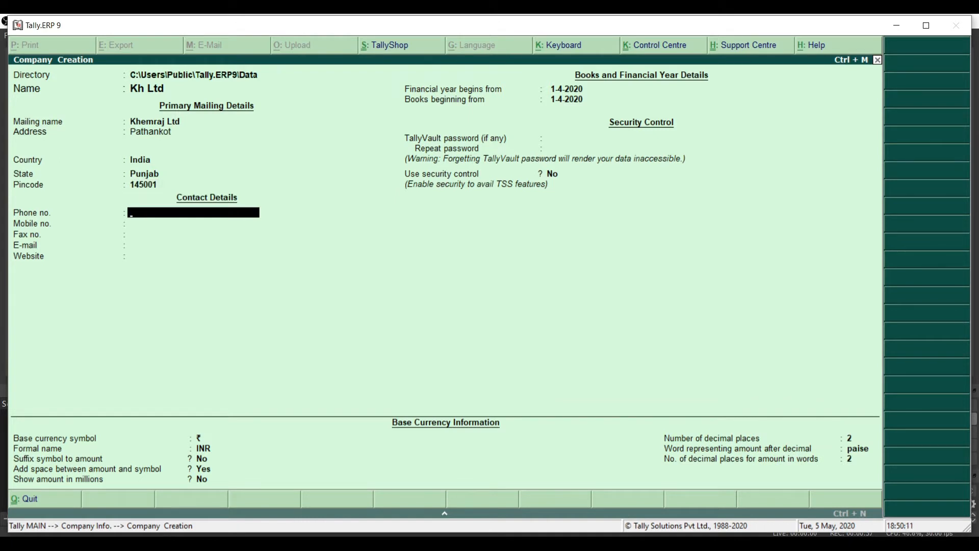
{"action": "key", "text": "Return"}
{"action": "key", "text": "Return"}
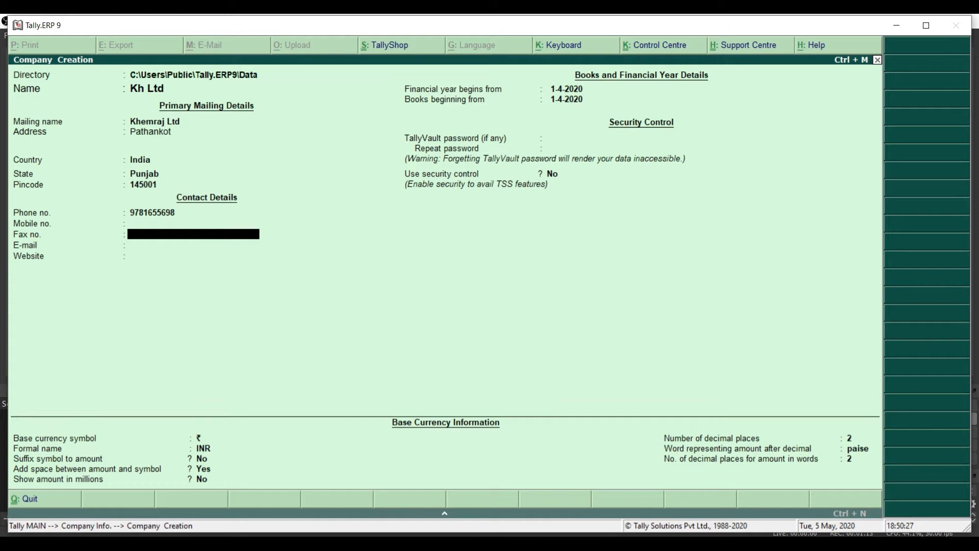
{"action": "type", "text": "0123456"}
{"action": "key", "text": "Return"}
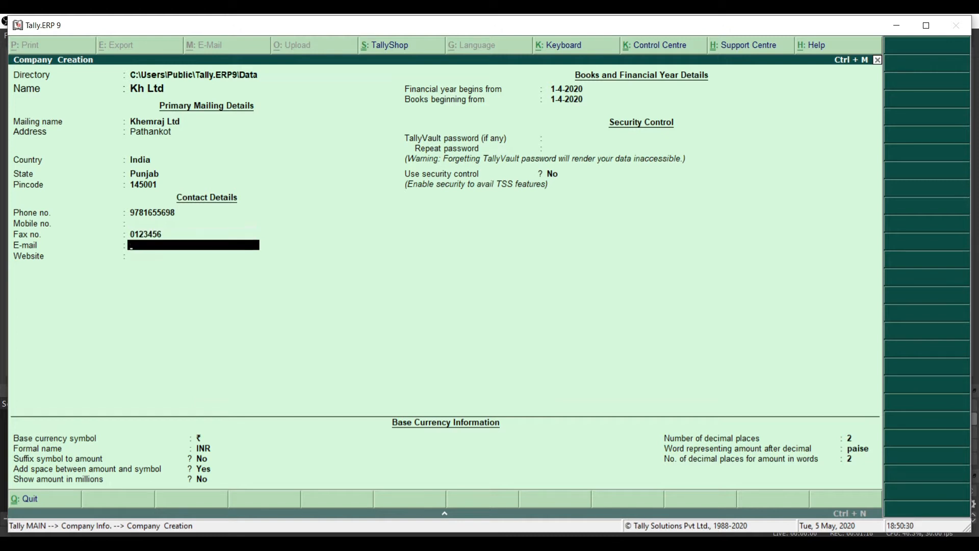
{"action": "key", "text": "Return"}
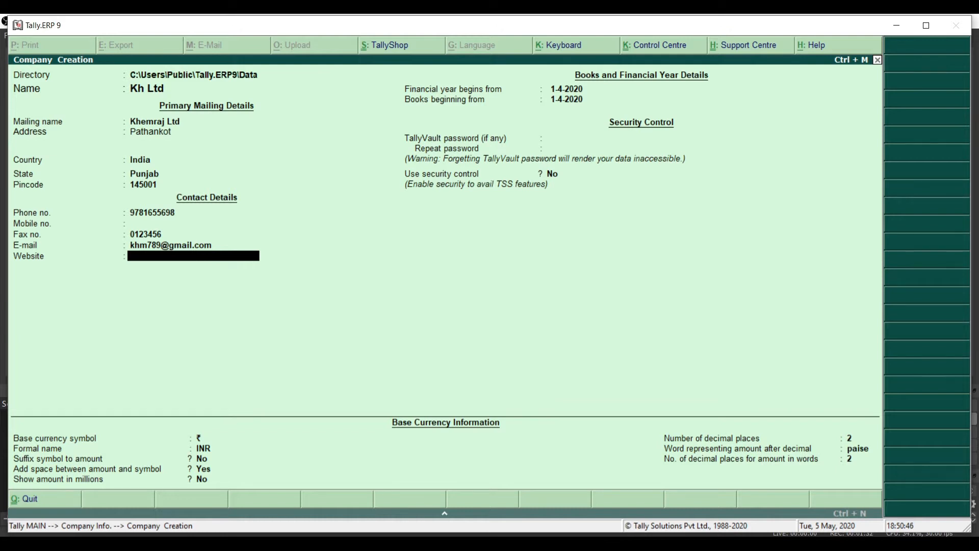
{"action": "key", "text": "Return"}
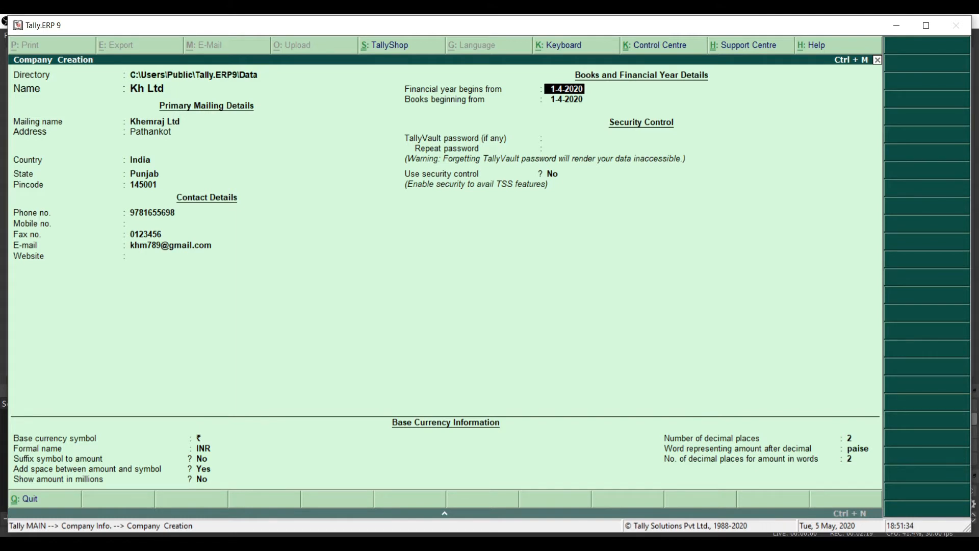
Keep financial year and books beginning 1-4-2020, no TallyVault password, security control off
{"action": "key", "text": "Return"}
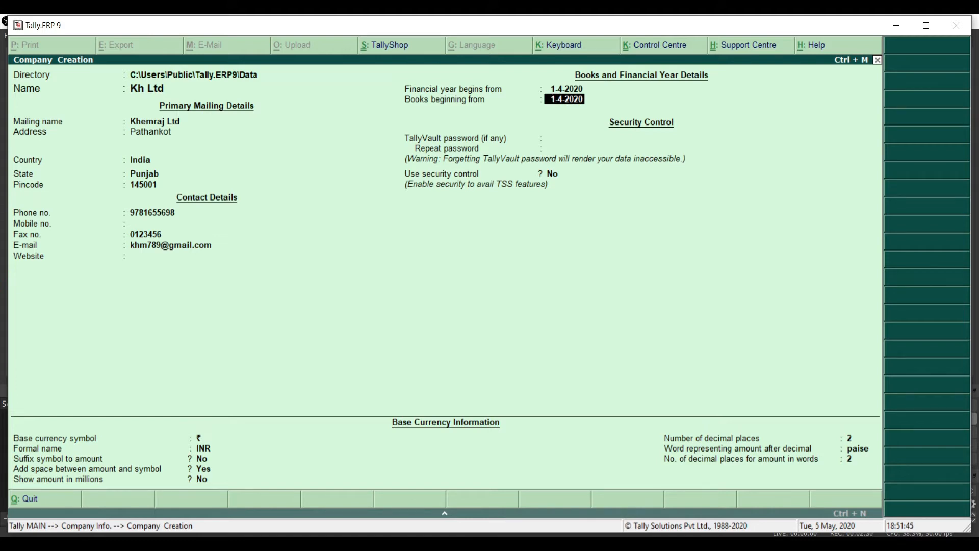
{"action": "key", "text": "Return"}
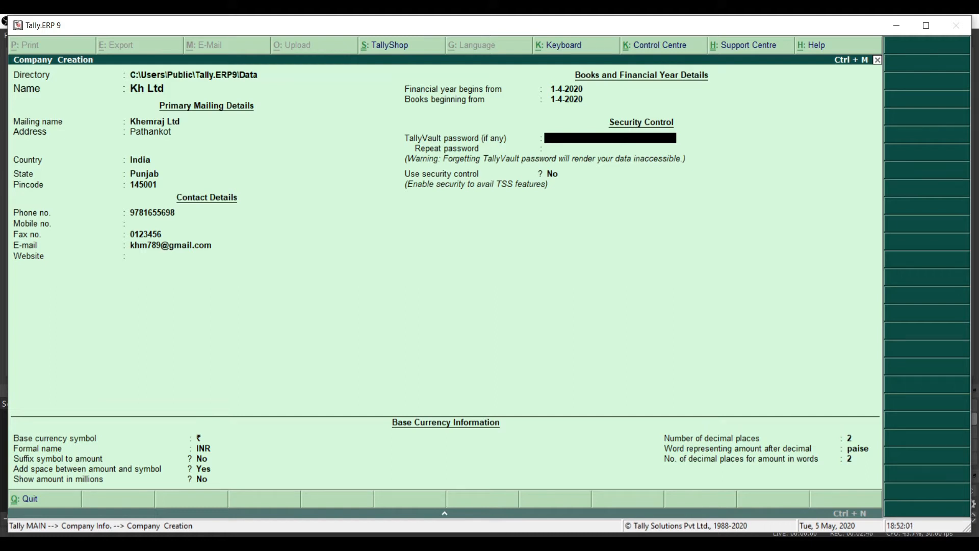
{"action": "key", "text": "Return"}
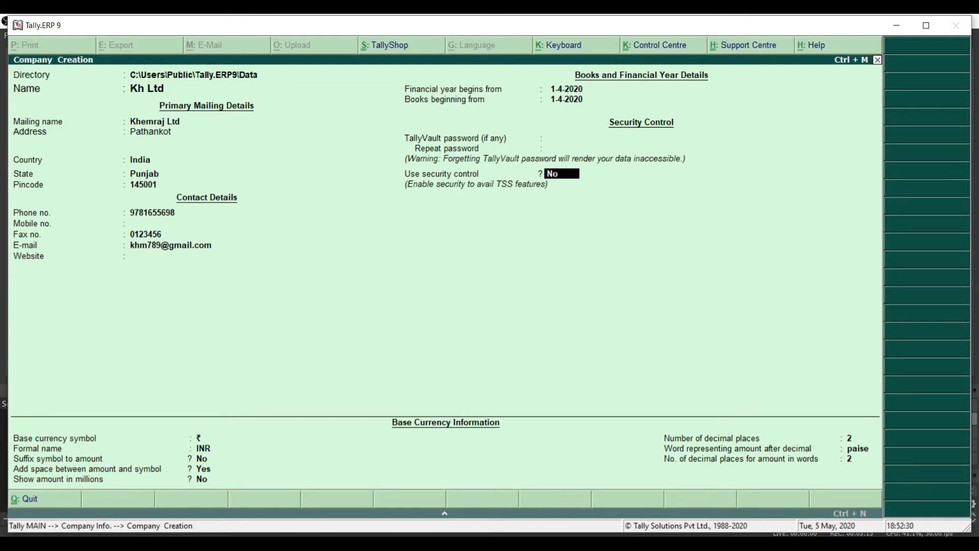
{"action": "key", "text": "Return"}
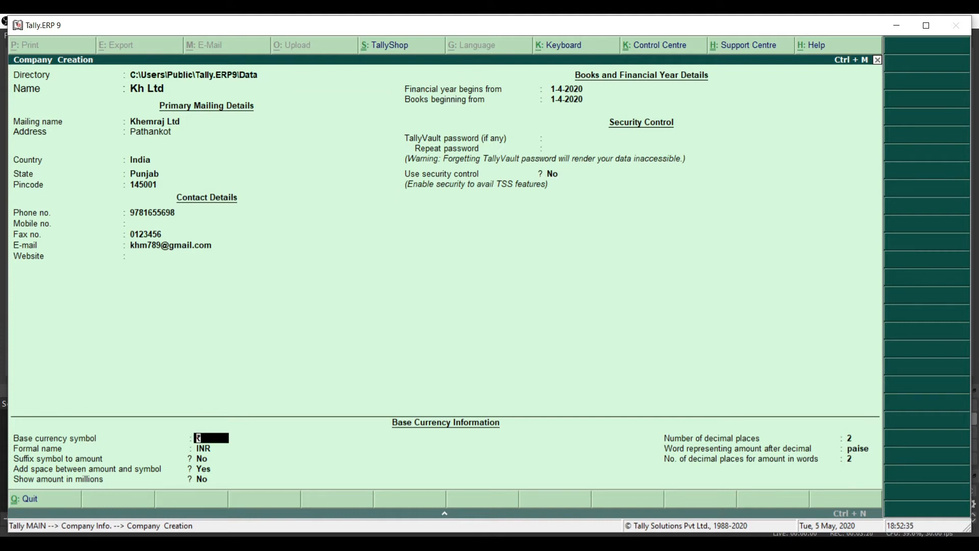
Keep ₹/INR with 2 decimals, set no space between amount and symbol, and save Kh Ltd
{"action": "key", "text": "Return"}
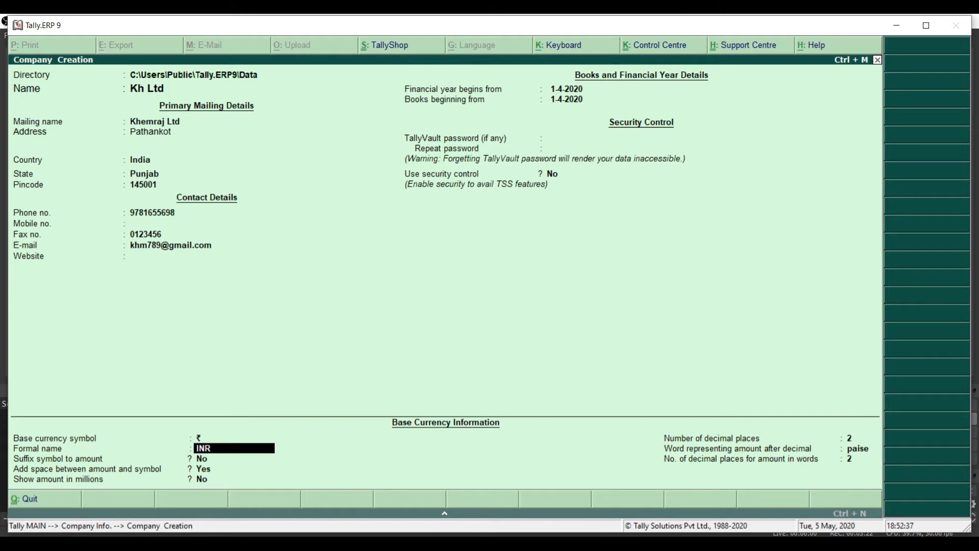
{"action": "key", "text": "Return"}
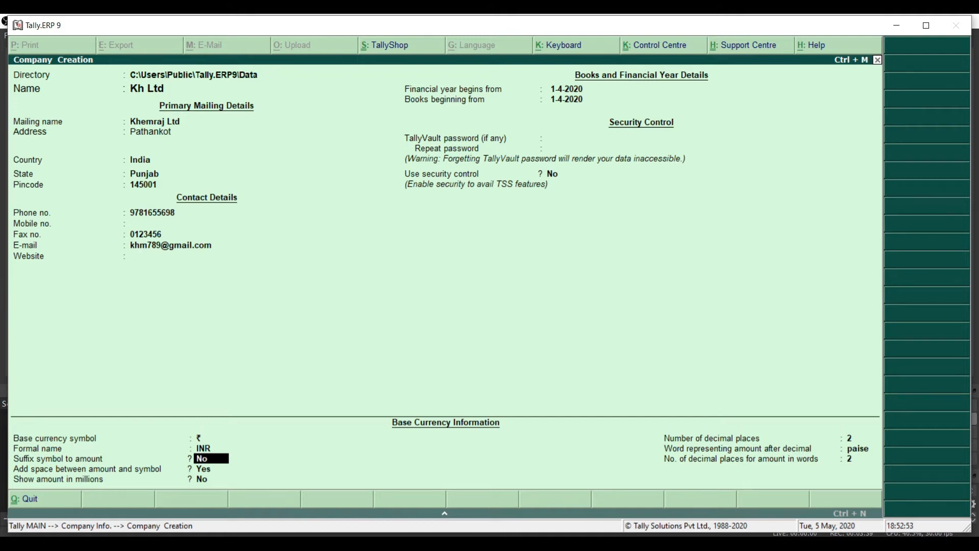
{"action": "key", "text": "Return"}
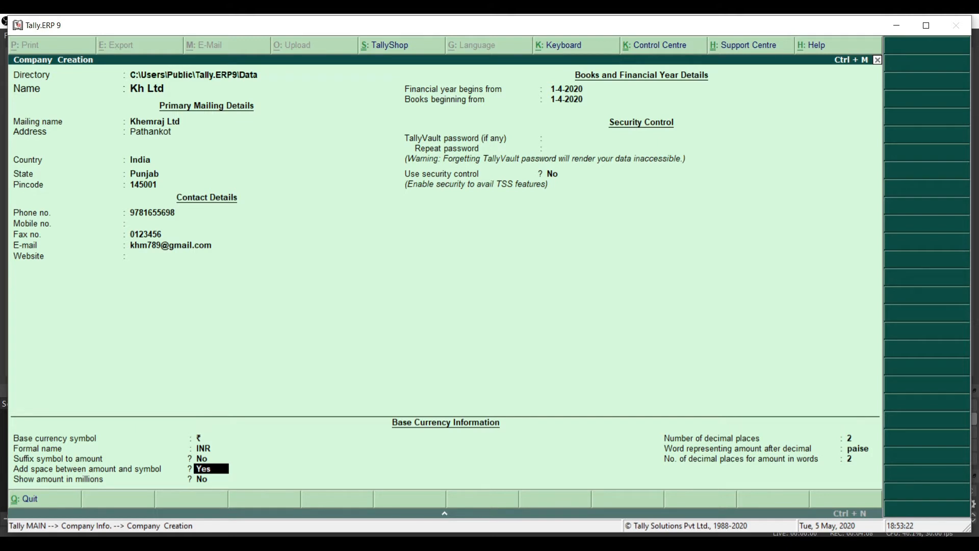
{"action": "type", "text": "no"}
{"action": "key", "text": "Return"}
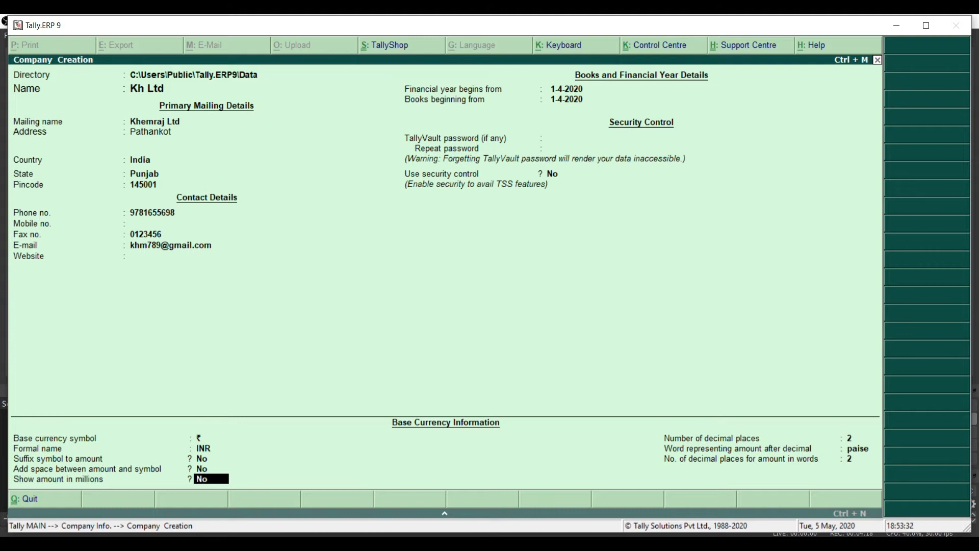
{"action": "key", "text": "Return"}
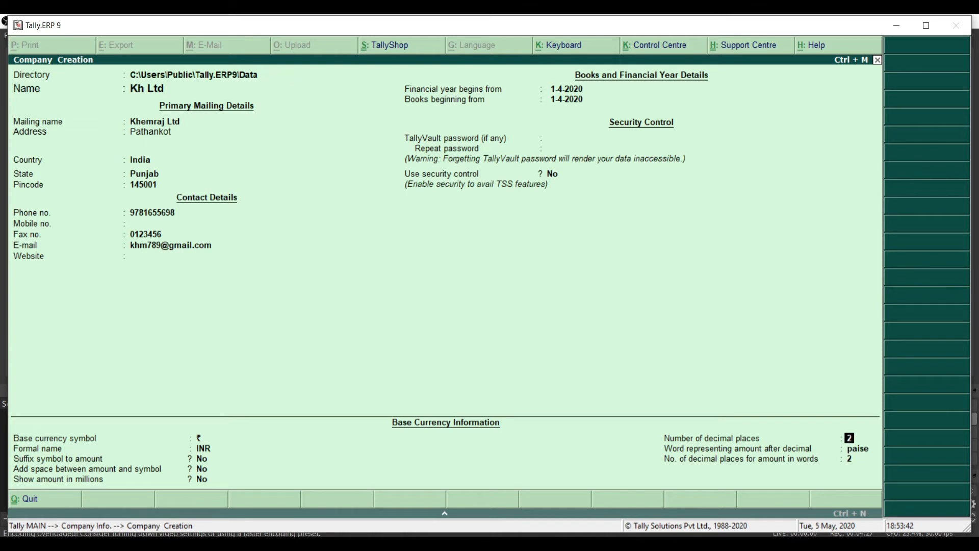
{"action": "key", "text": "Return"}
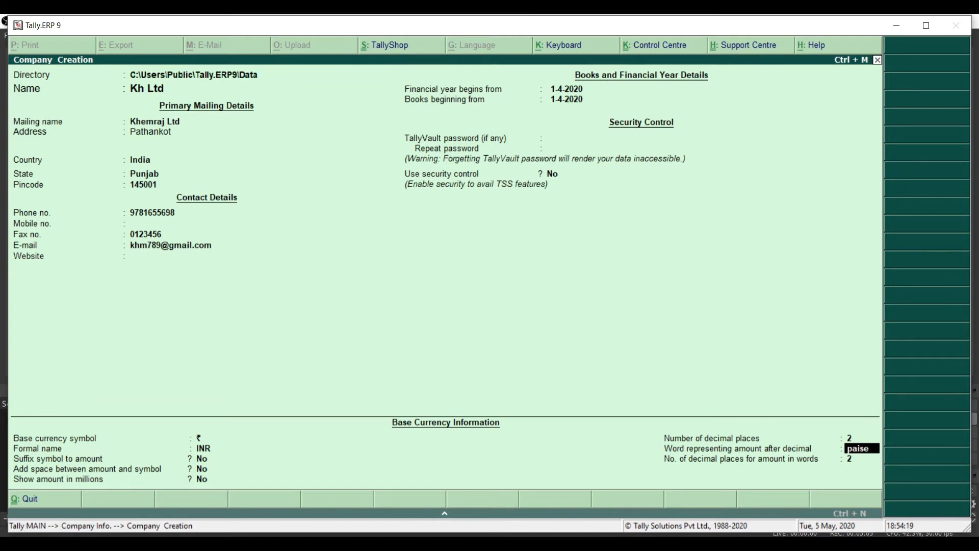
{"action": "key", "text": "ctrl+a"}
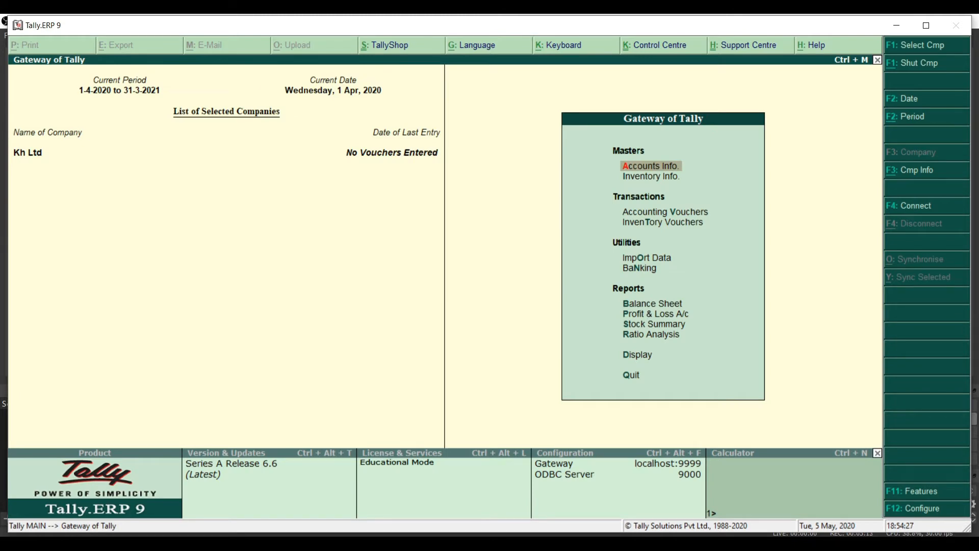
{"action": "key", "text": "alt+F1"}
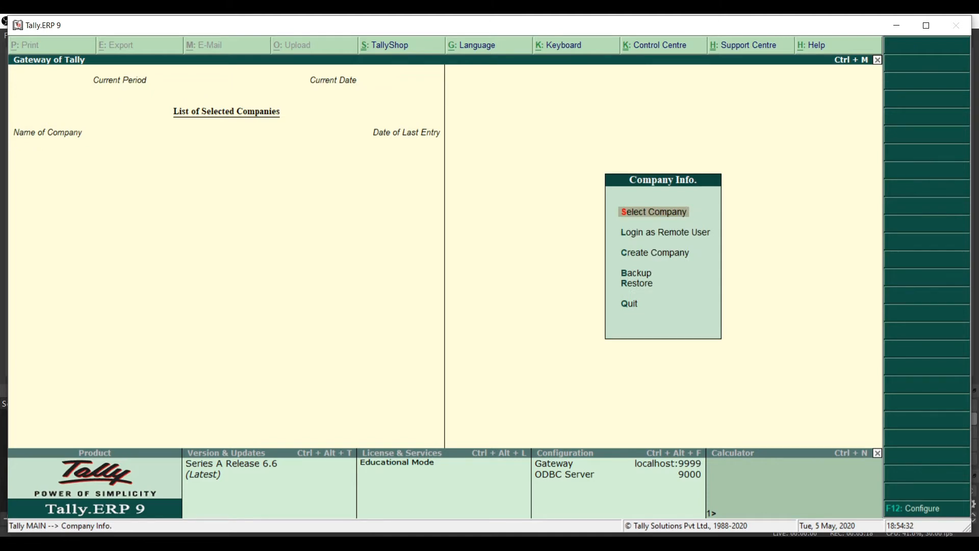
{"action": "key", "text": "Return"}
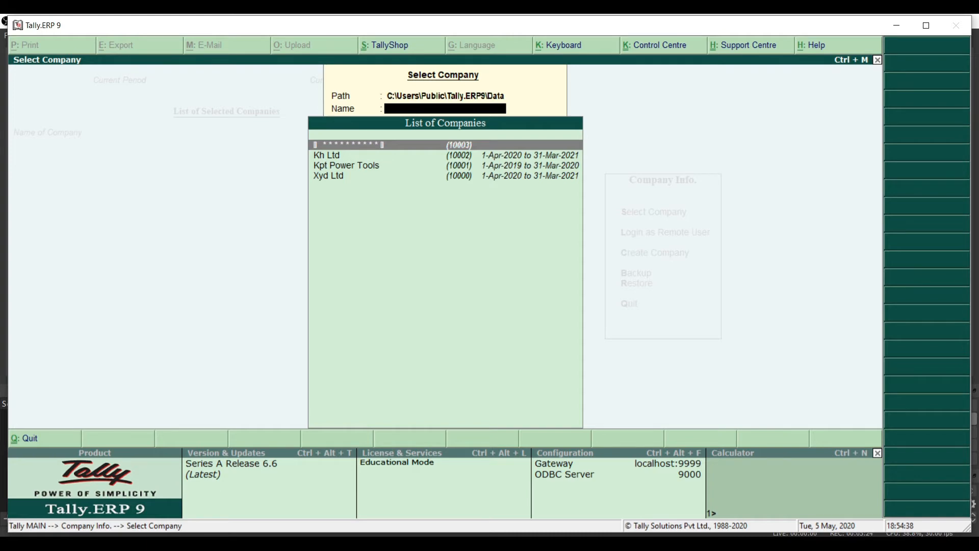
{"action": "key", "text": "Down"}
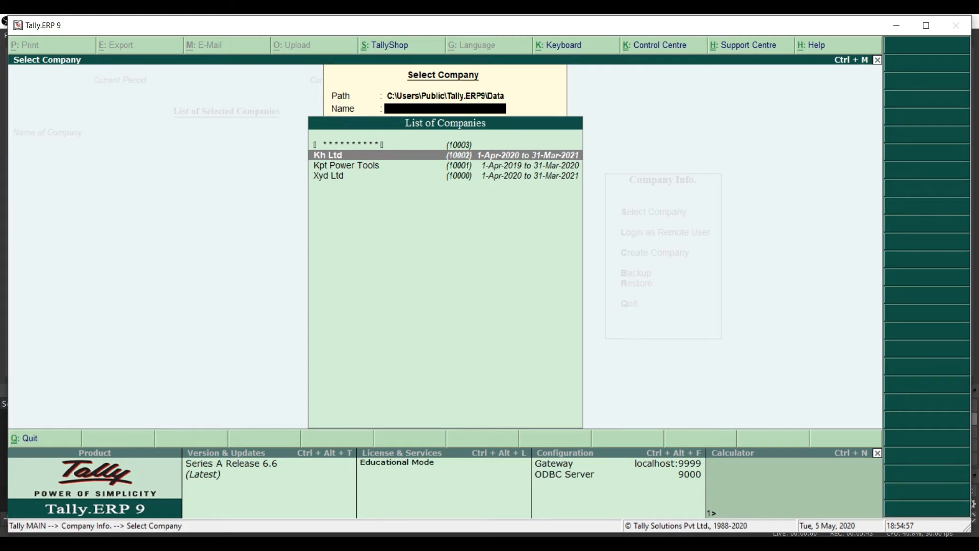
{"action": "key", "text": "Return"}
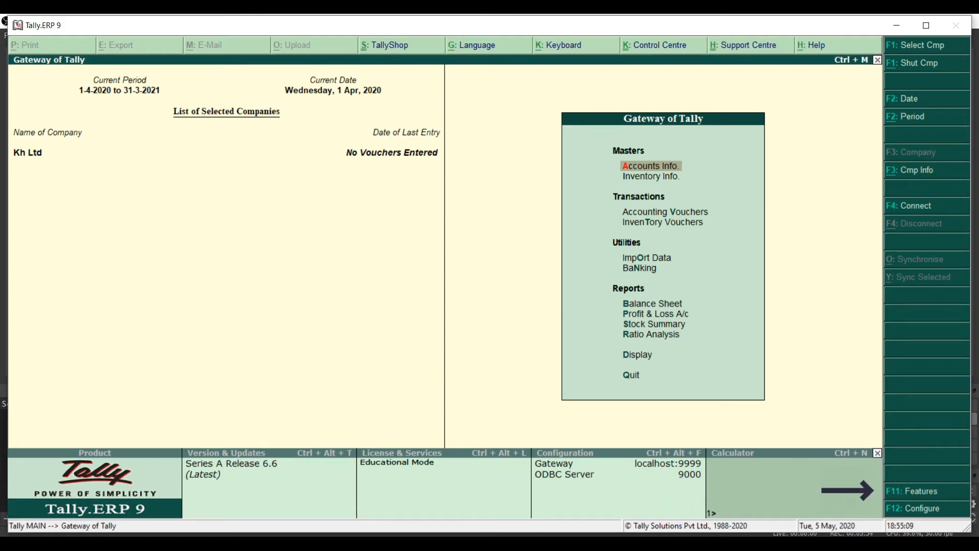
Turn on 'Maintain accounts only' in the F11 Accounting Features and save
{"action": "key", "text": "F11"}
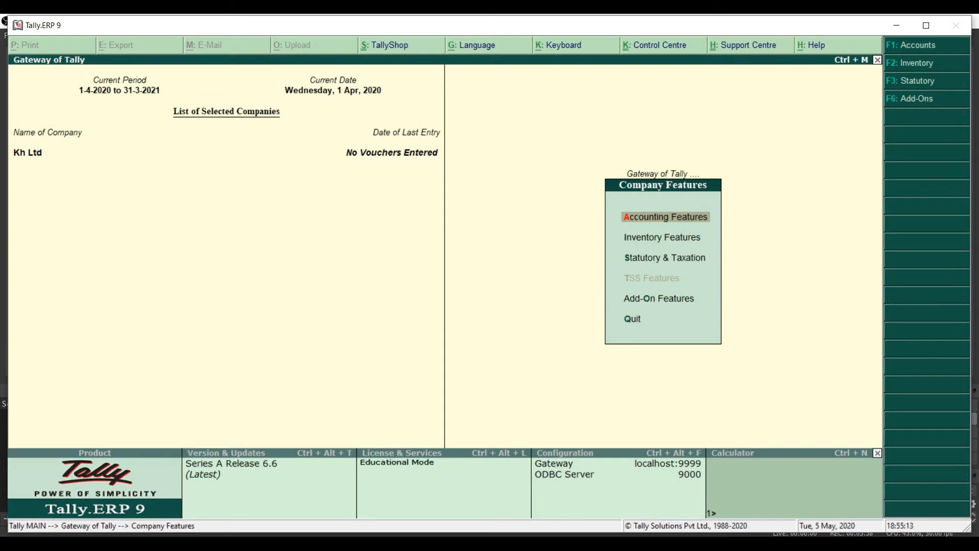
{"action": "key", "text": "Return"}
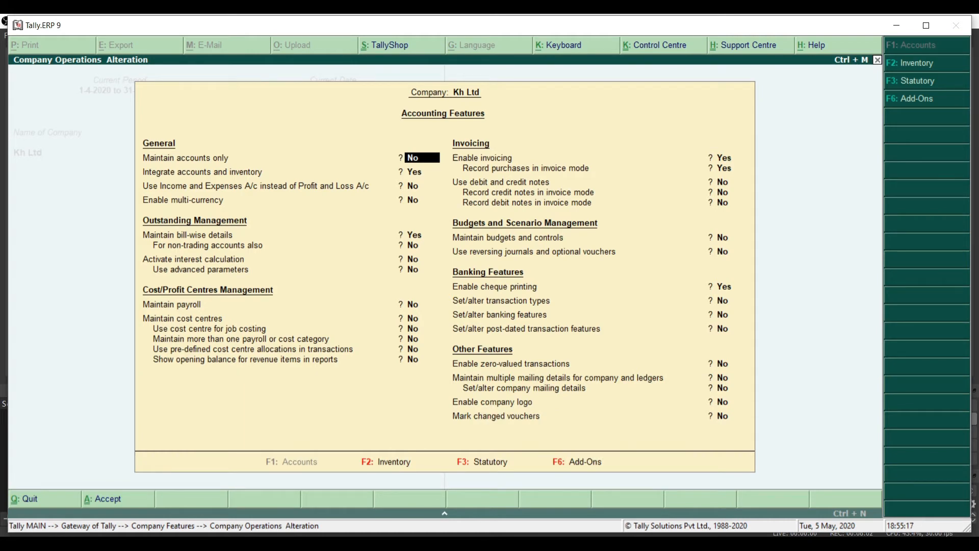
{"action": "type", "text": "ye"}
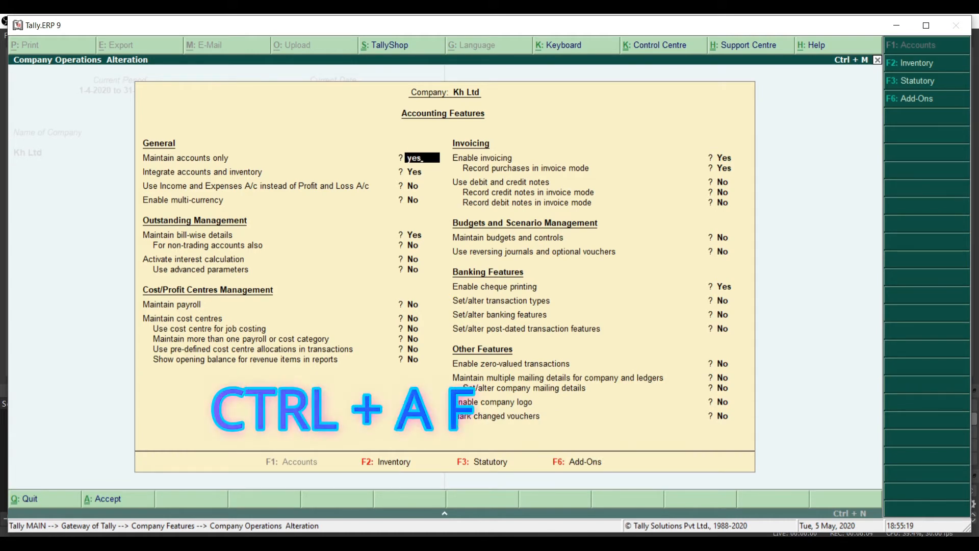
{"action": "type", "text": "s"}
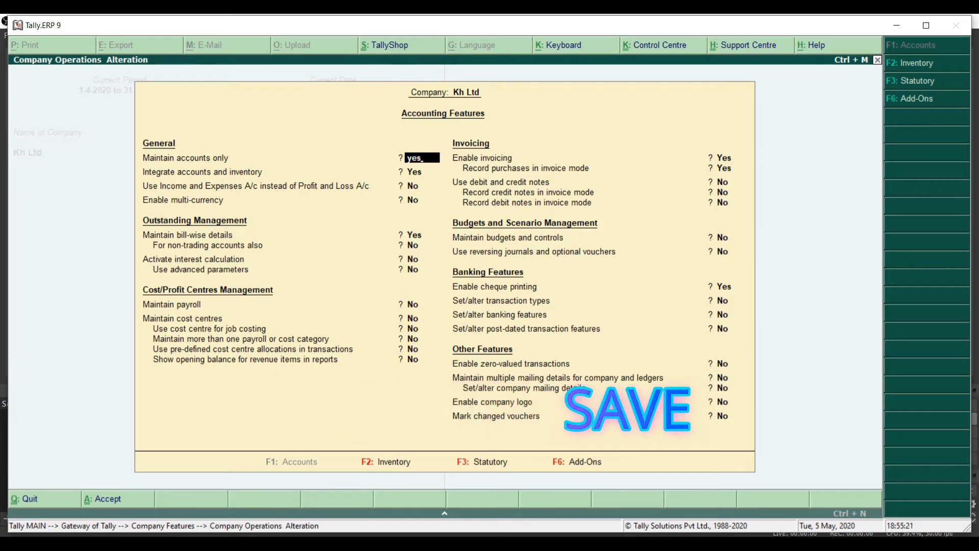
{"action": "key", "text": "ctrl+a"}
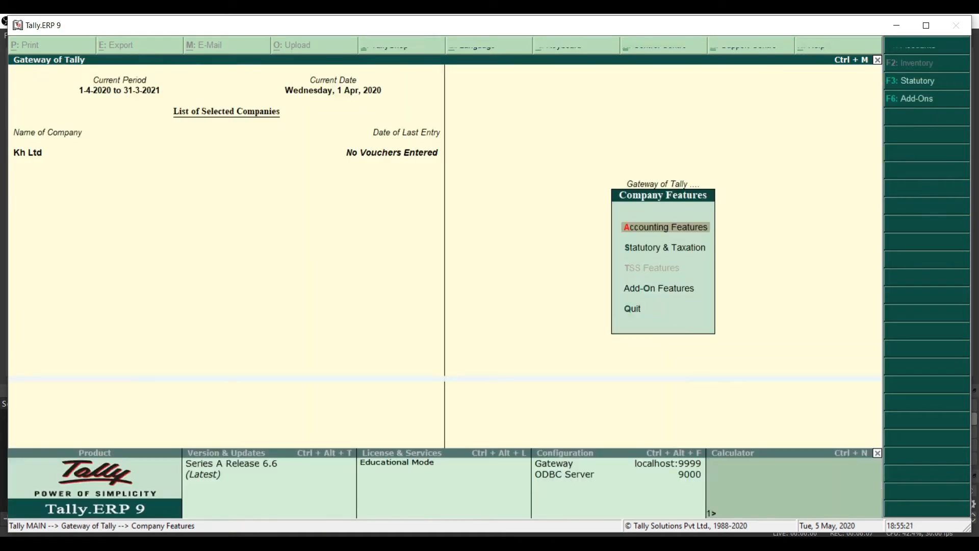
{"action": "key", "text": "Escape"}
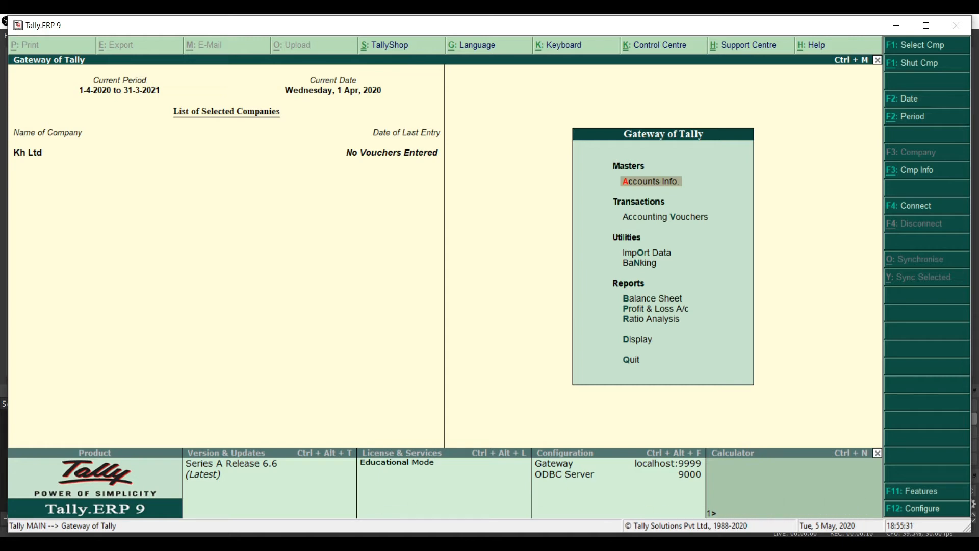
{"action": "key", "text": "F12"}
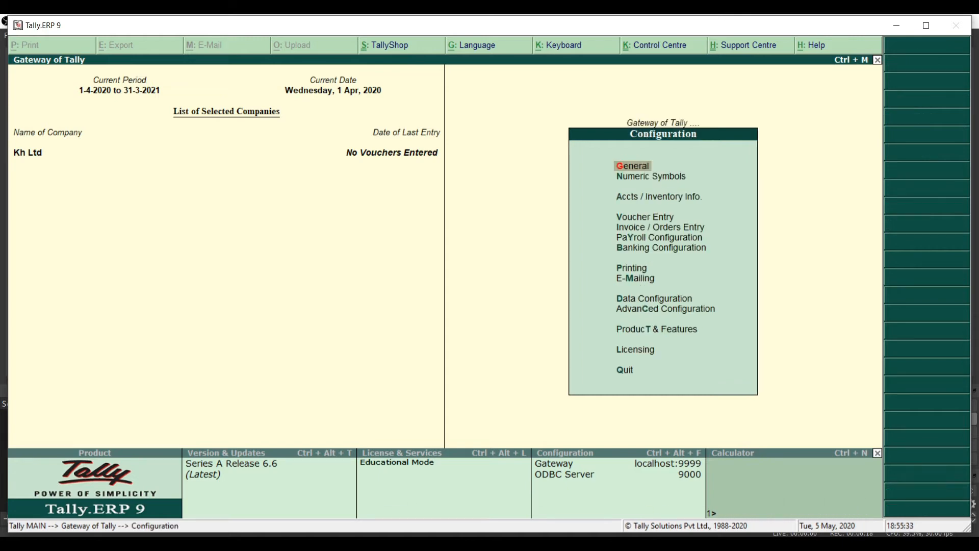
{"action": "key", "text": "Down"}
{"action": "key", "text": "Down"}
{"action": "key", "text": "Down"}
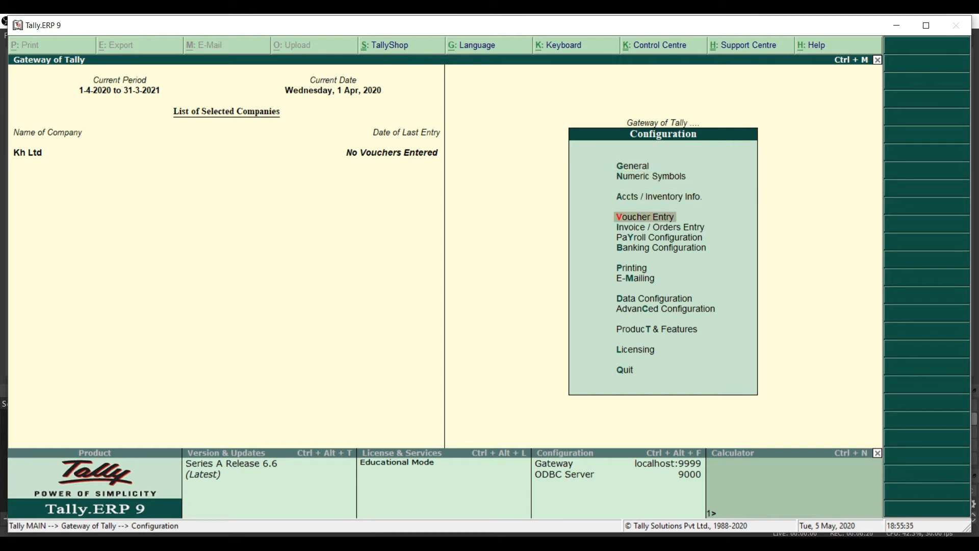
{"action": "key", "text": "Return"}
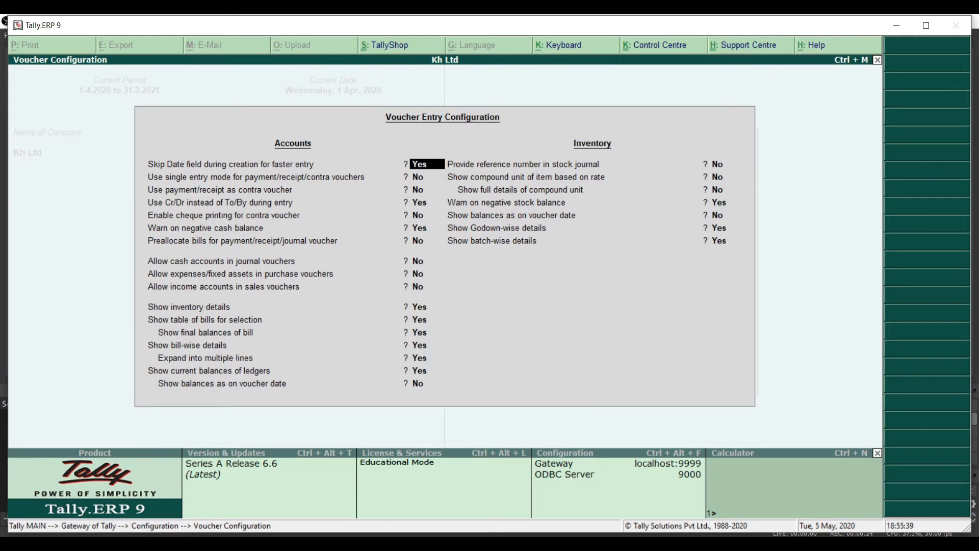
{"action": "key", "text": "Down"}
{"action": "key", "text": "Down"}
{"action": "key", "text": "Down"}
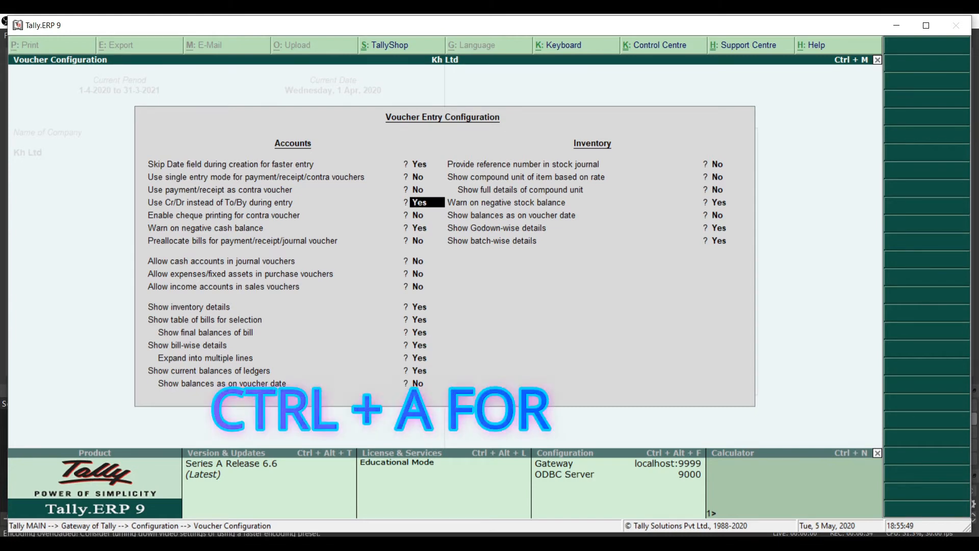
{"action": "key", "text": "ctrl+a"}
{"action": "key", "text": "Escape"}
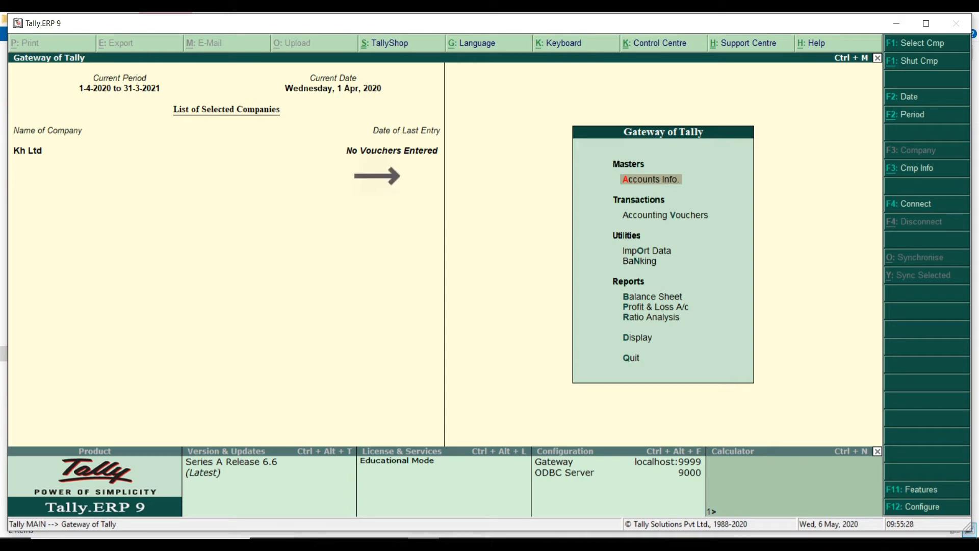
Create and save the owner's capital ledger under Capital Account
{"action": "key", "text": "Return"}
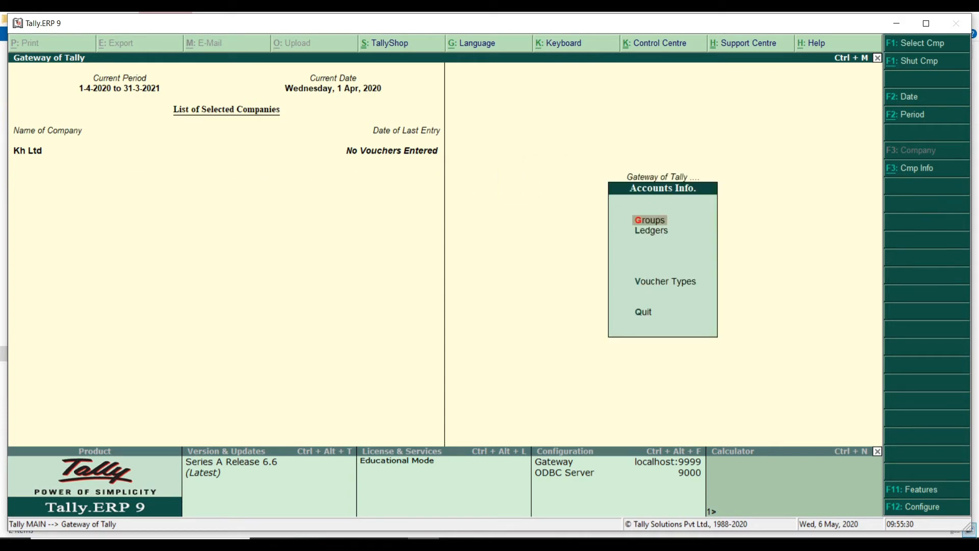
{"action": "key", "text": "Down"}
{"action": "key", "text": "Return"}
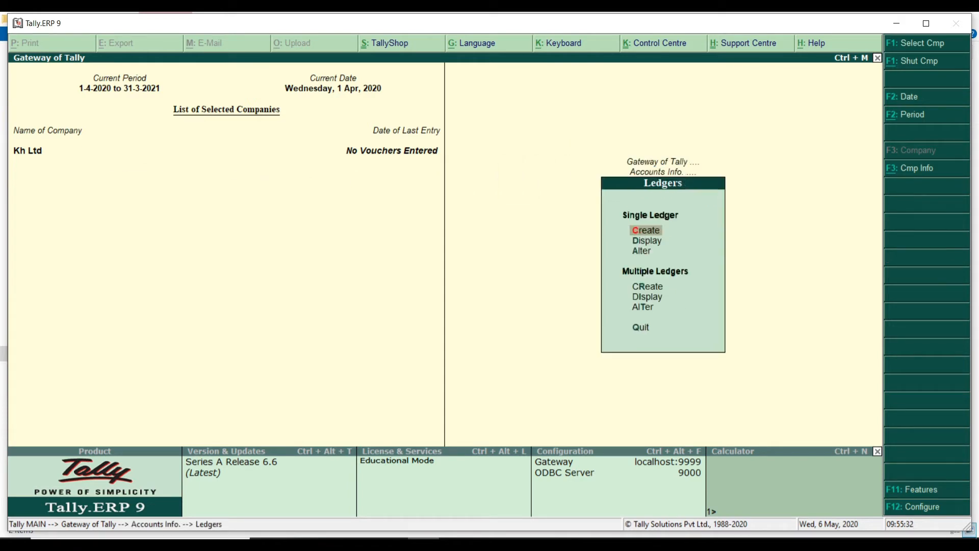
{"action": "key", "text": "Return"}
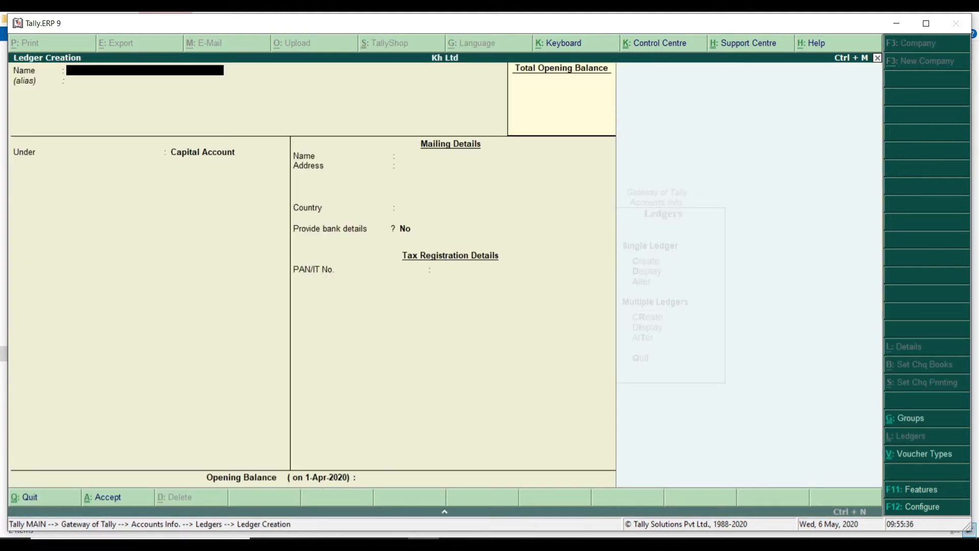
{"action": "type", "text": "Khemraj A/c"}
{"action": "key", "text": "Return"}
{"action": "key", "text": "Return"}
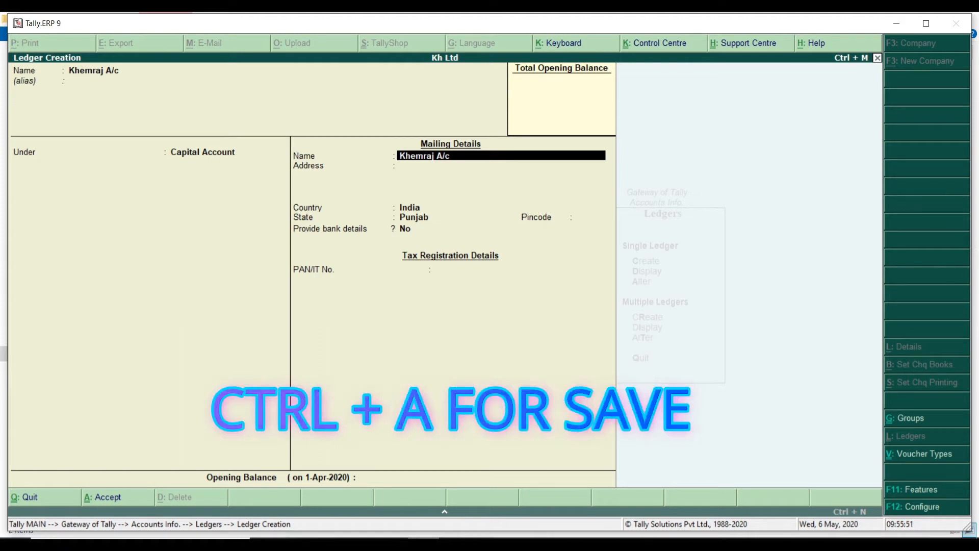
{"action": "key", "text": "ctrl+a"}
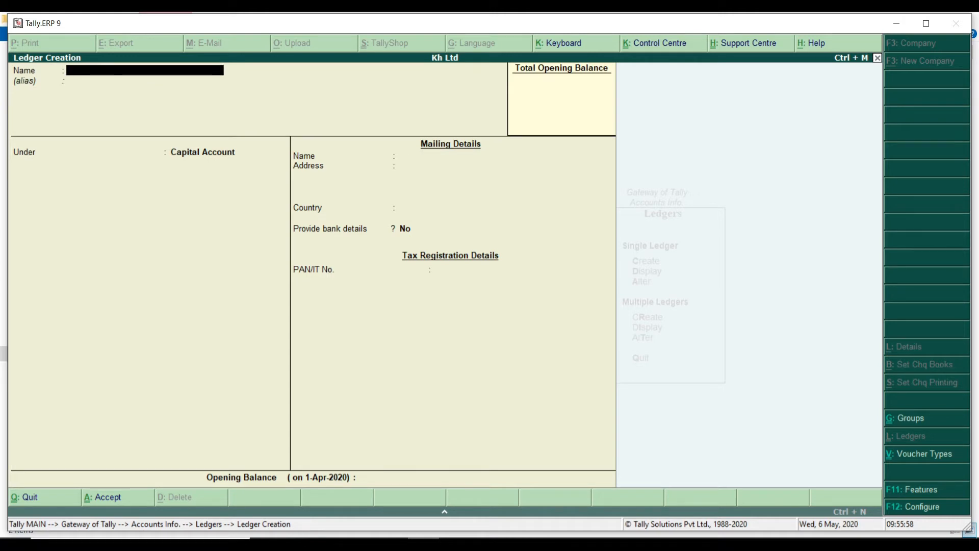
Create the Icici Bank A/c ledger under Bank Accounts
{"action": "type", "text": "Icici Bank A/c"}
{"action": "key", "text": "Return"}
{"action": "type", "text": "Bank"}
{"action": "key", "text": "Return"}
{"action": "key", "text": "Return"}
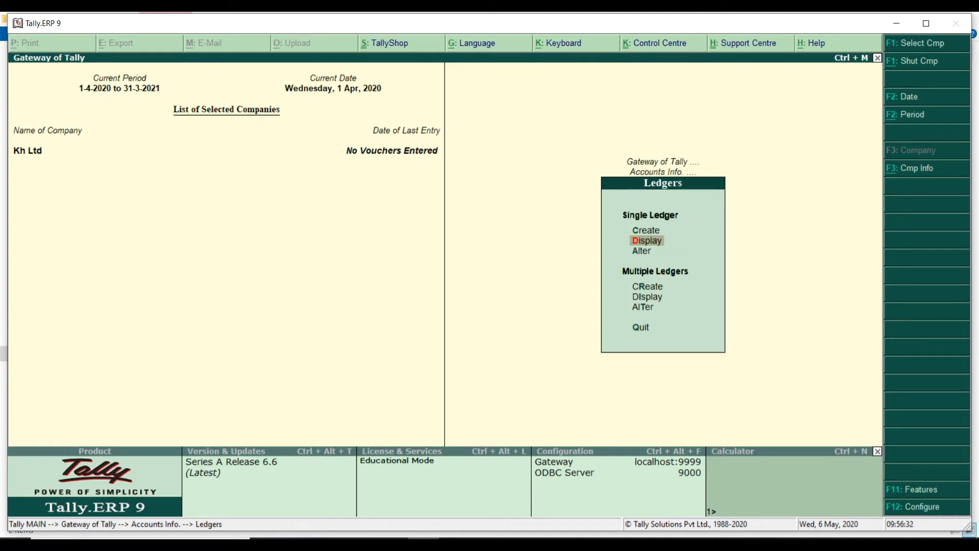
List the ledgers, inspect Icici Bank A/c unchanged, and return to the Gateway of Tally
{"action": "key", "text": "Return"}
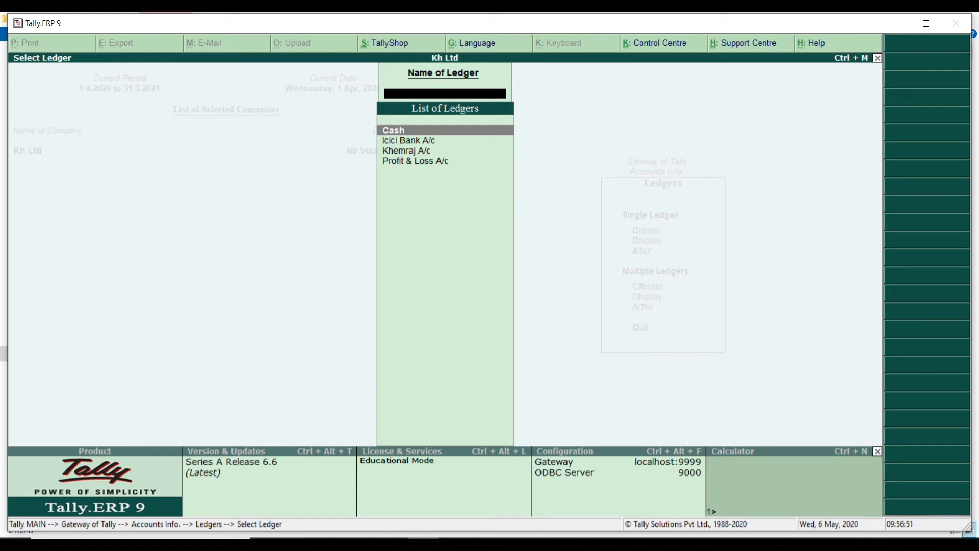
{"action": "key", "text": "Escape"}
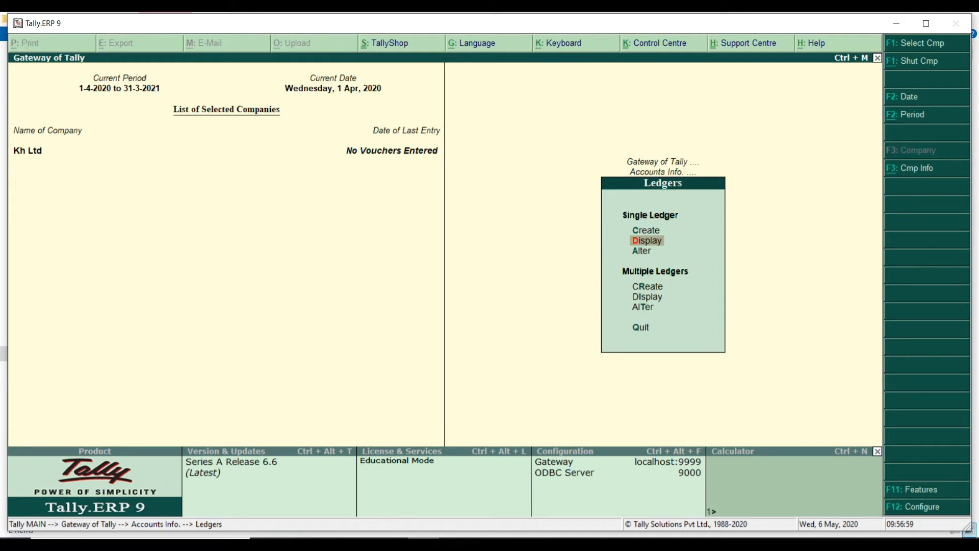
{"action": "key", "text": "Down"}
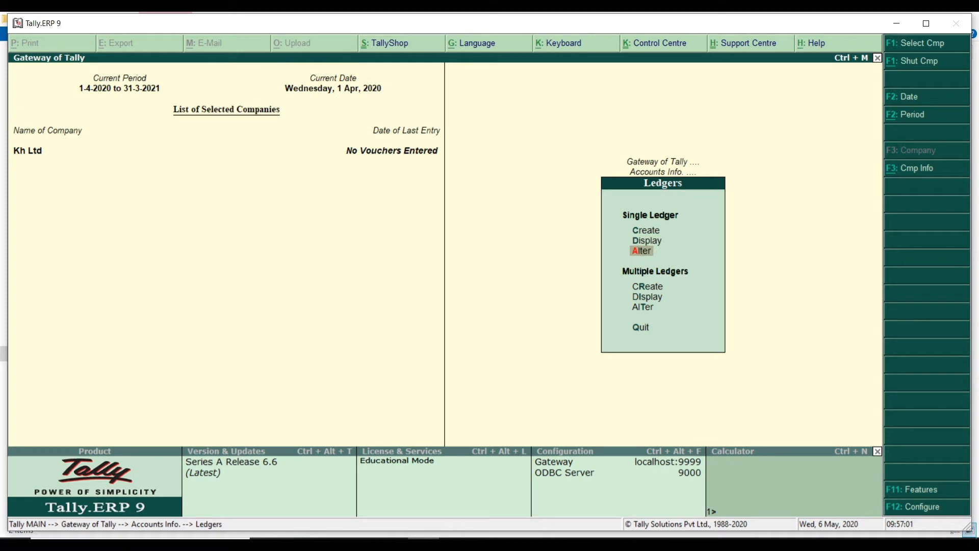
{"action": "key", "text": "Return"}
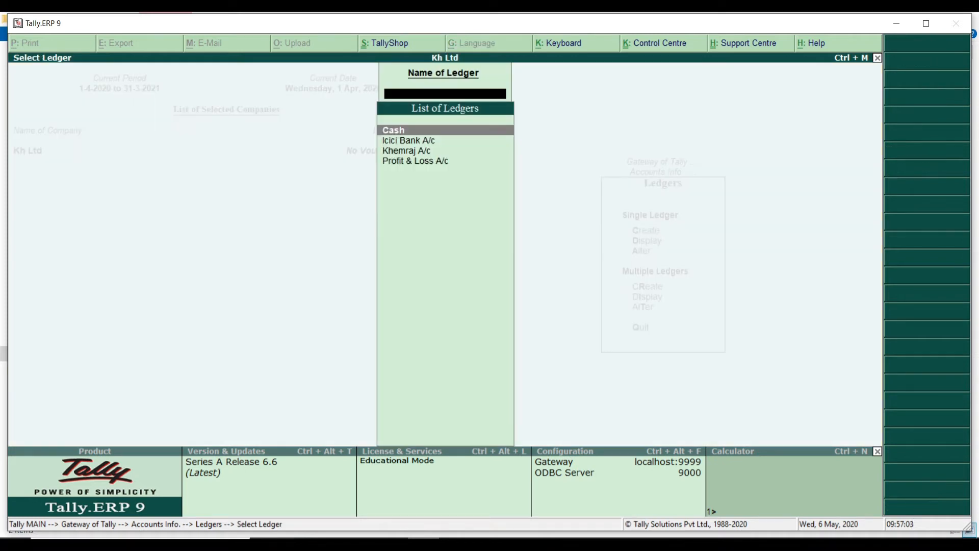
{"action": "key", "text": "Down"}
{"action": "key", "text": "Return"}
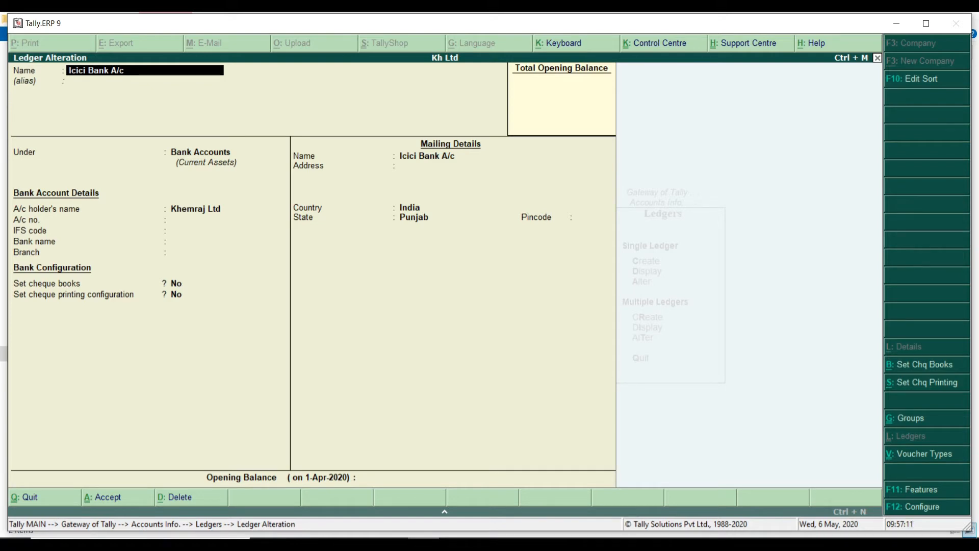
{"action": "key", "text": "Escape"}
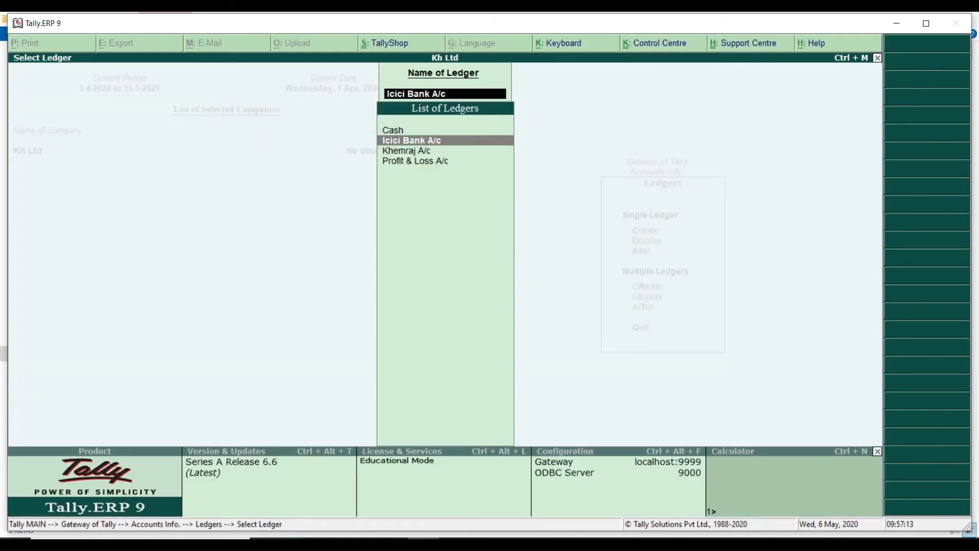
{"action": "key", "text": "Escape"}
{"action": "key", "text": "Escape"}
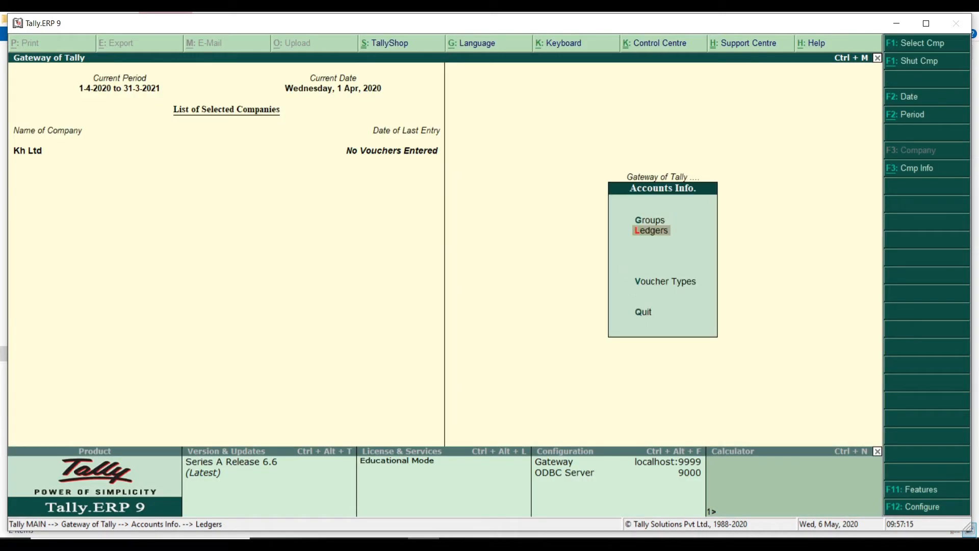
{"action": "key", "text": "Escape"}
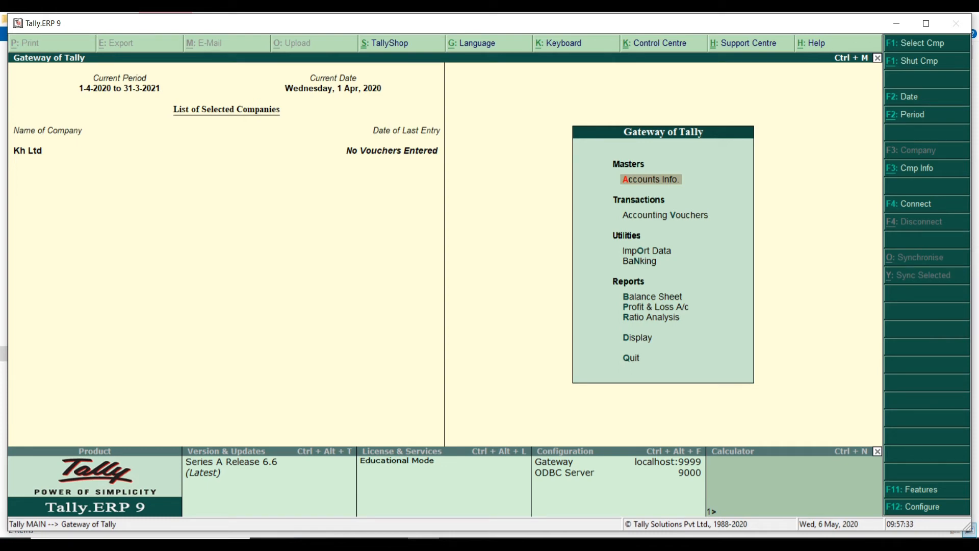
Save Receipt No. 1: owner's capital Cr 5,00,000, Cash Dr, with a business-start narration
{"action": "key", "text": "Down"}
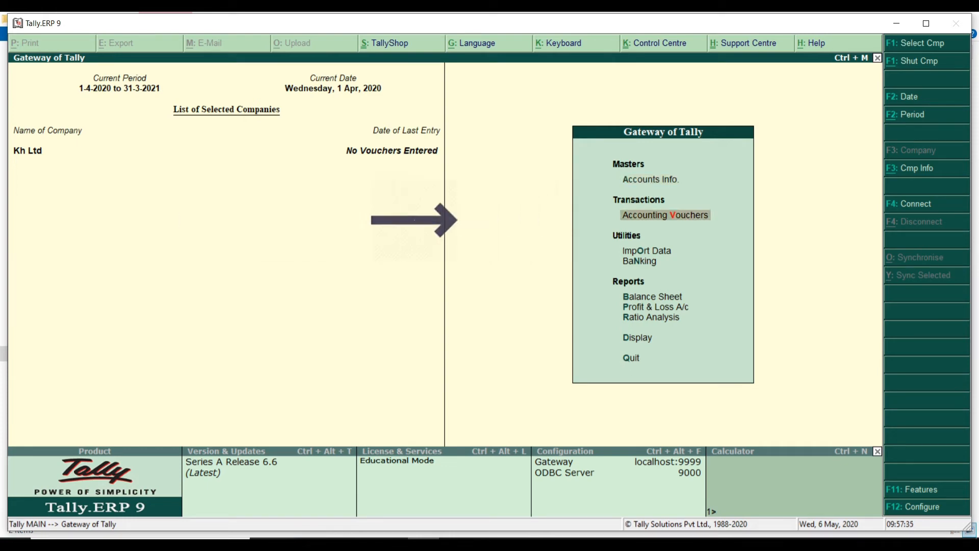
{"action": "key", "text": "Return"}
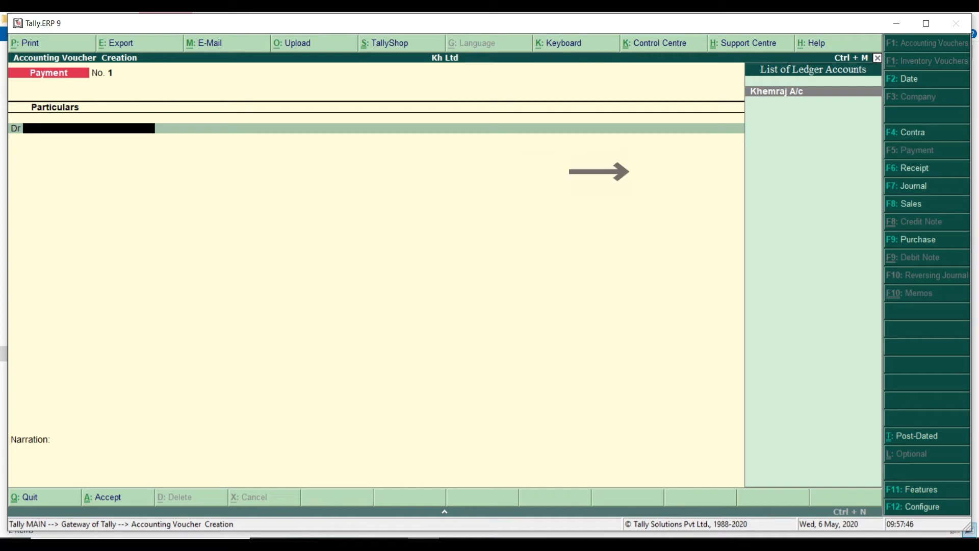
{"action": "key", "text": "F6"}
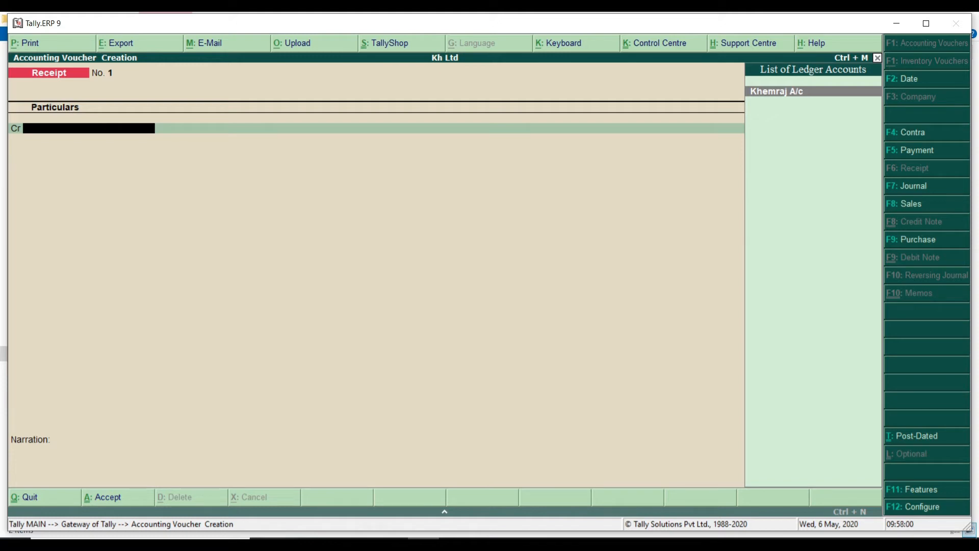
{"action": "key", "text": "Return"}
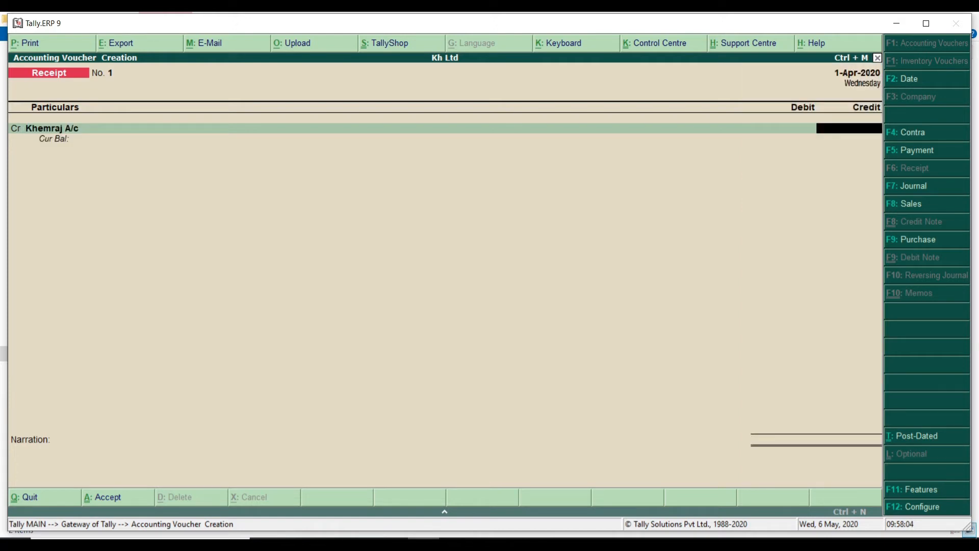
{"action": "type", "text": "500000"}
{"action": "key", "text": "Return"}
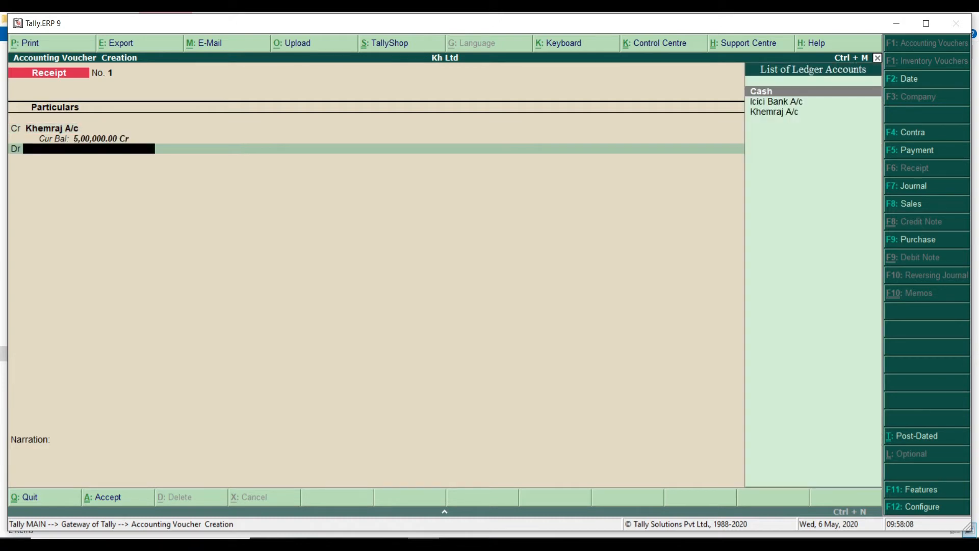
{"action": "type", "text": "ca"}
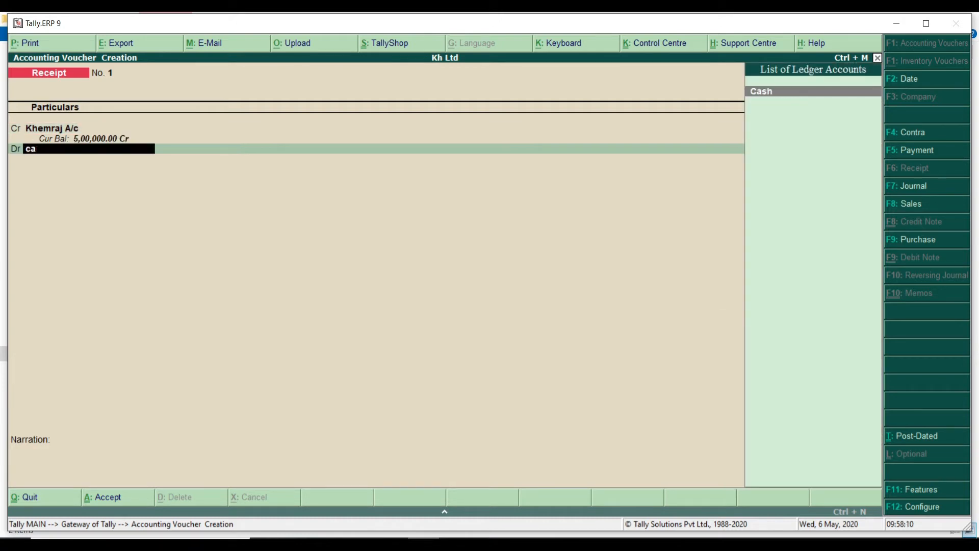
{"action": "key", "text": "Return"}
{"action": "key", "text": "Return"}
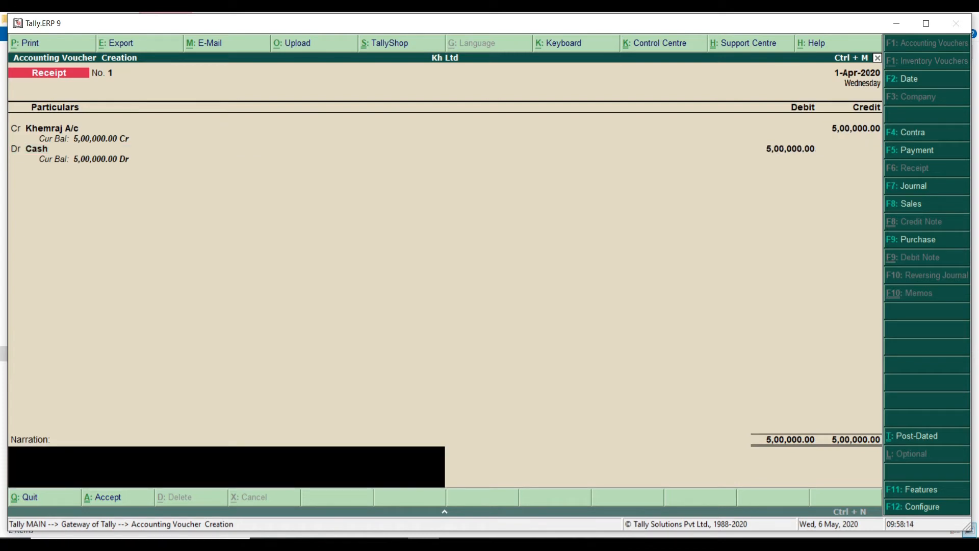
{"action": "type", "text": "khem raj started business"}
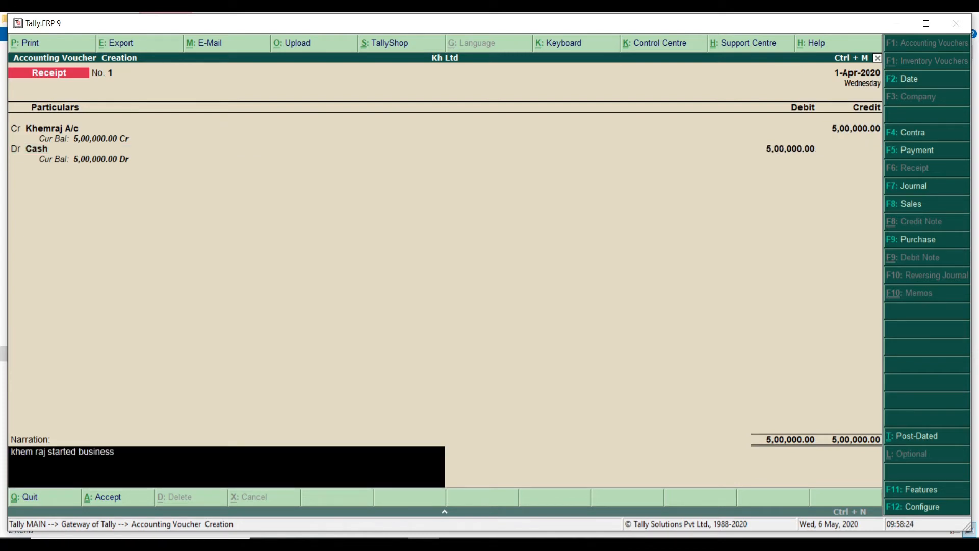
{"action": "type", "text": " by 500000"}
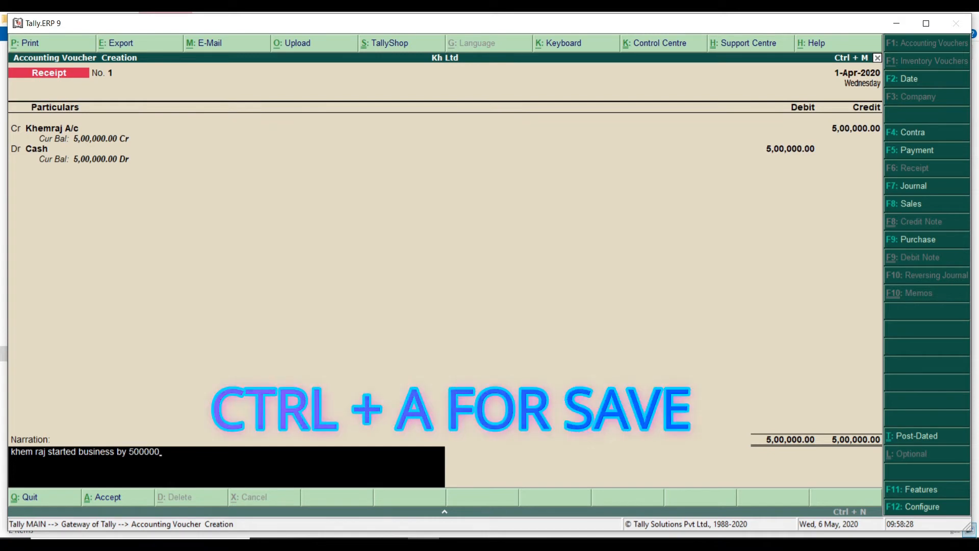
{"action": "key", "text": "ctrl+a"}
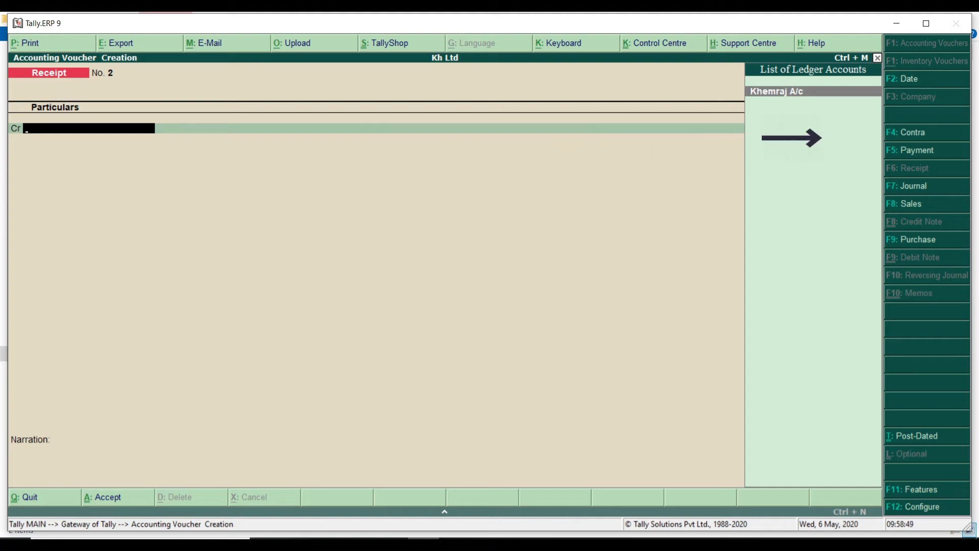
Save Contra No. 1: Cash Cr, Icici Bank A/c Dr 1,00,000, narration 'deposit into bank 100000'
{"action": "key", "text": "F4"}
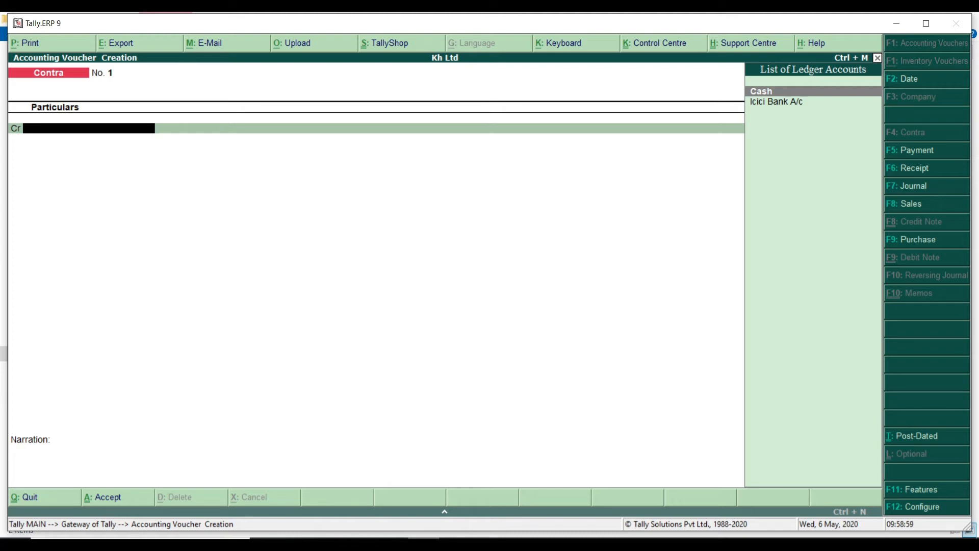
{"action": "key", "text": "Return"}
{"action": "type", "text": "100000"}
{"action": "key", "text": "Return"}
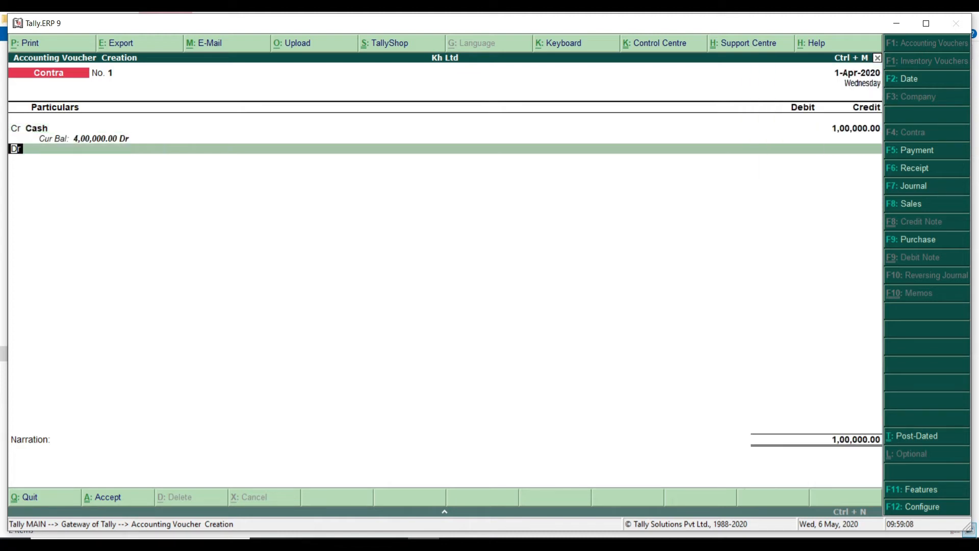
{"action": "key", "text": "Down"}
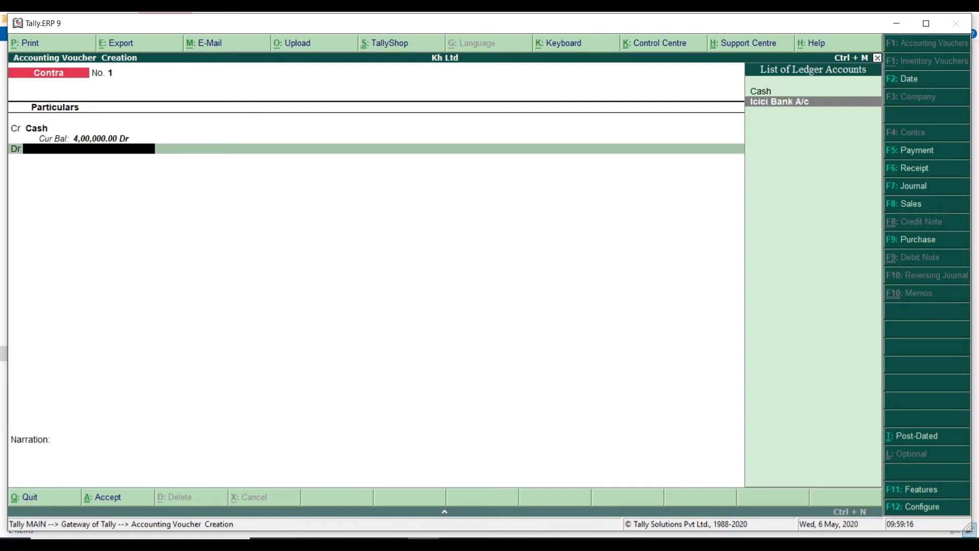
{"action": "key", "text": "Return"}
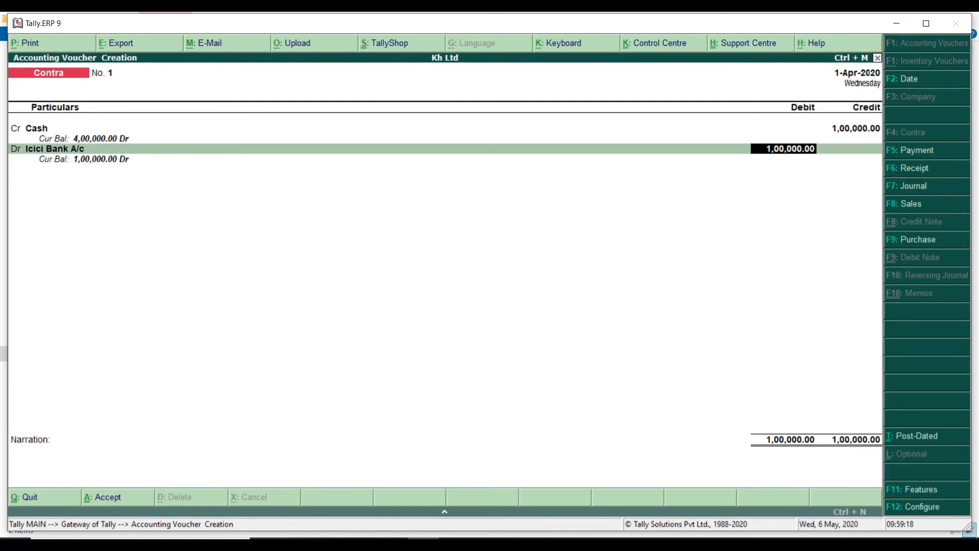
{"action": "key", "text": "Return"}
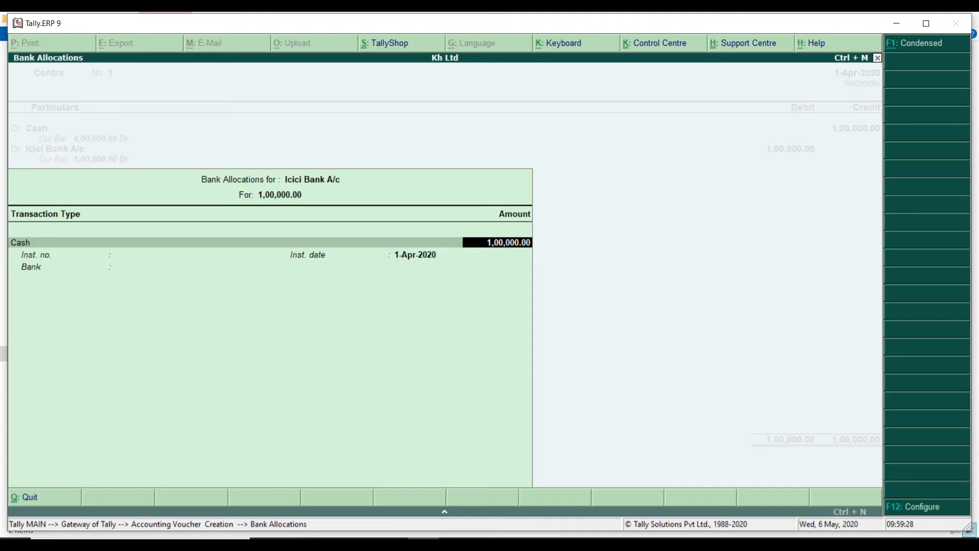
{"action": "key", "text": "ctrl+a"}
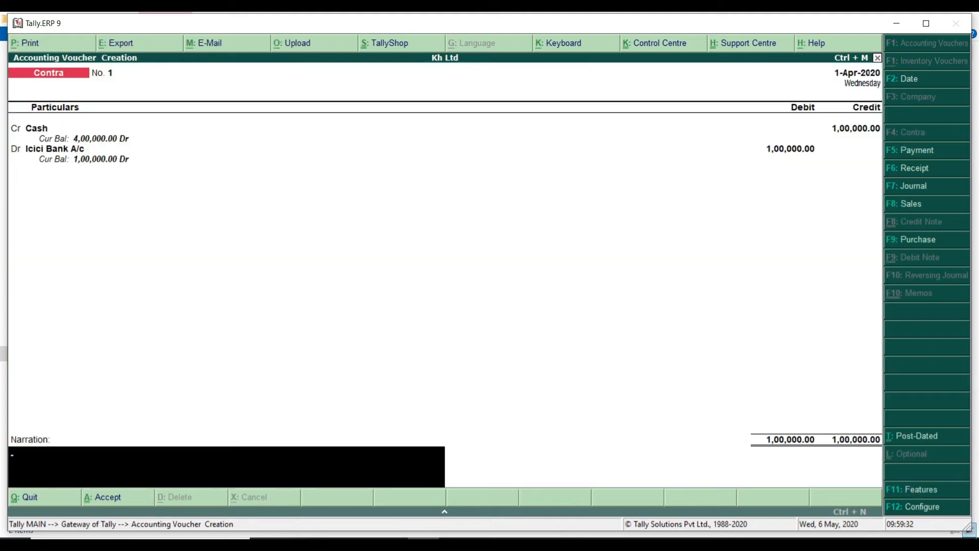
{"action": "type", "text": "deposit into bank 100000"}
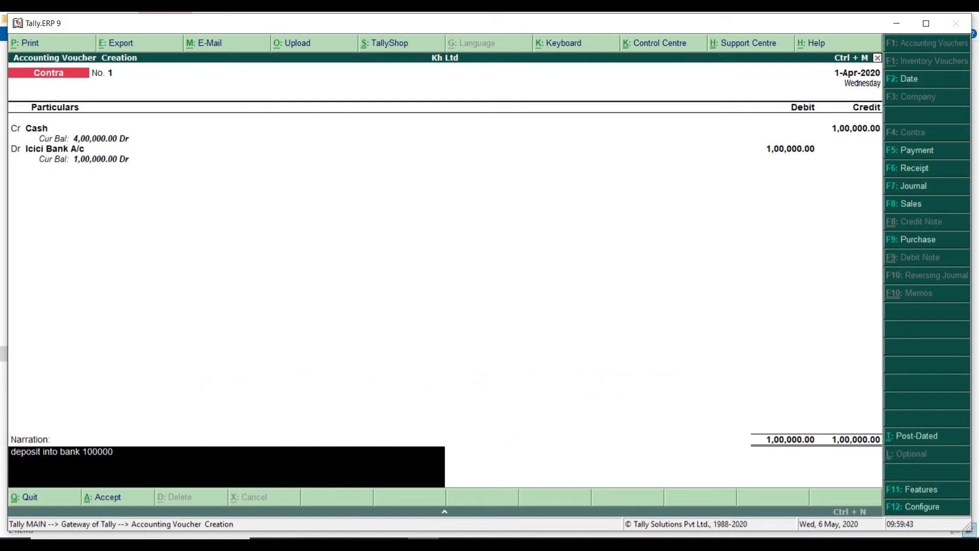
{"action": "key", "text": "ctrl+a"}
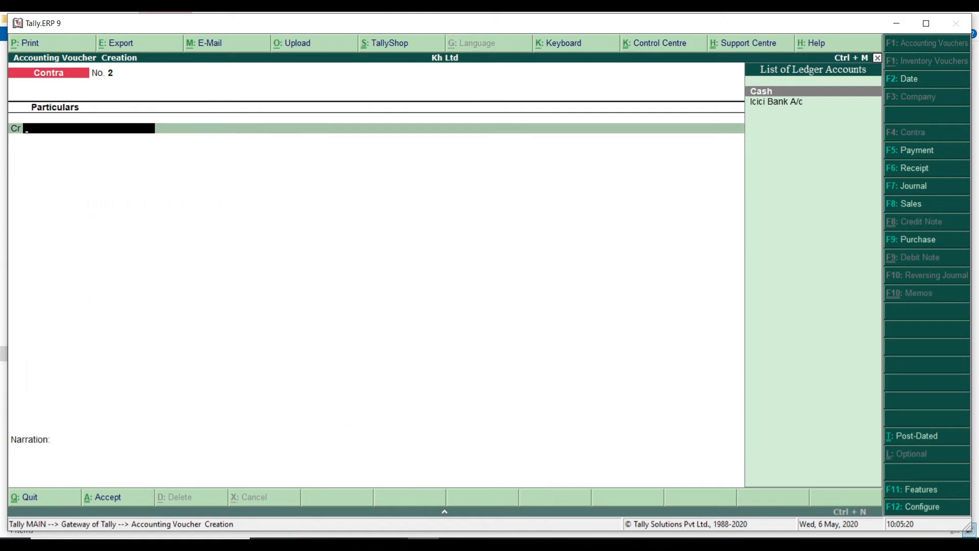
In a Payment voucher, create the Electricity Exp ledger under Indirect Expenses
{"action": "key", "text": "F5"}
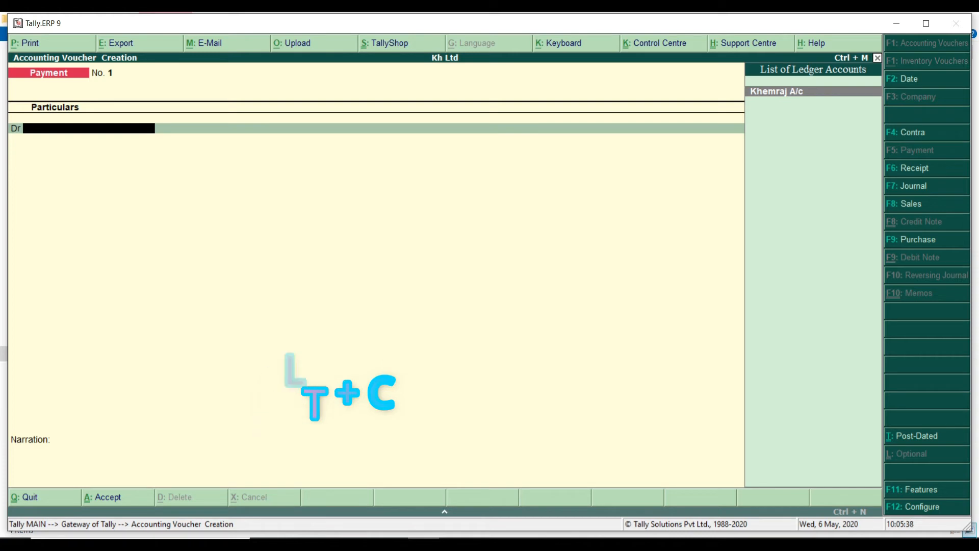
{"action": "key", "text": "alt+c"}
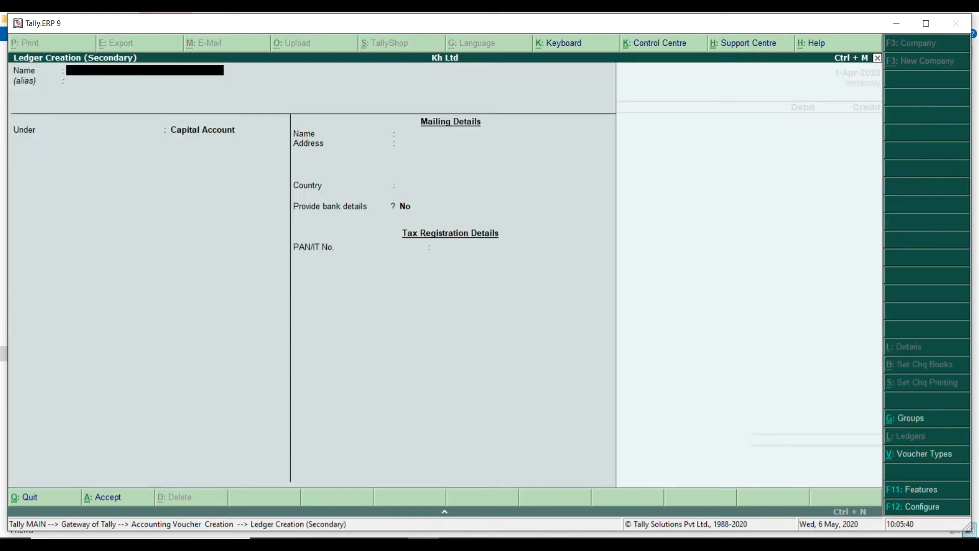
{"action": "type", "text": "Electricity Exp"}
{"action": "key", "text": "Return"}
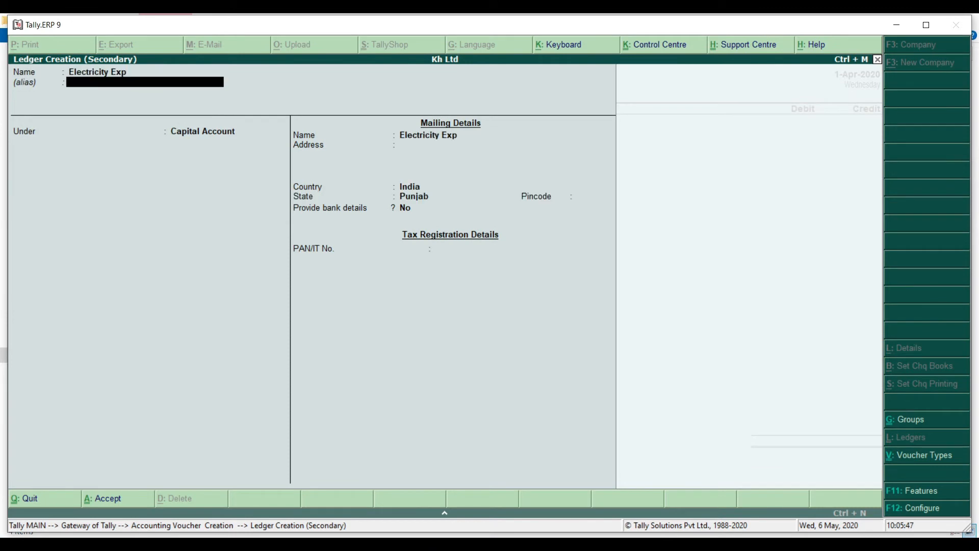
{"action": "key", "text": "Return"}
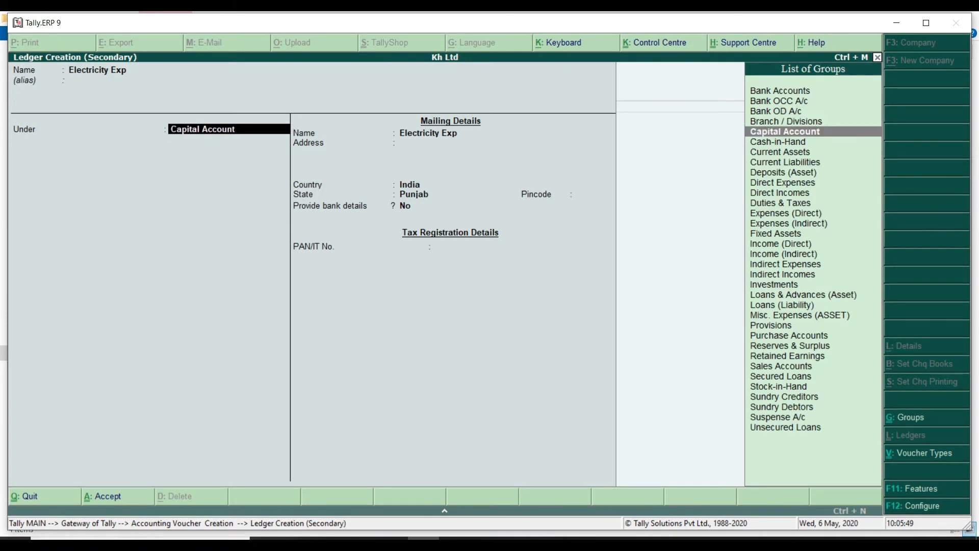
{"action": "type", "text": "ind"}
{"action": "key", "text": "Return"}
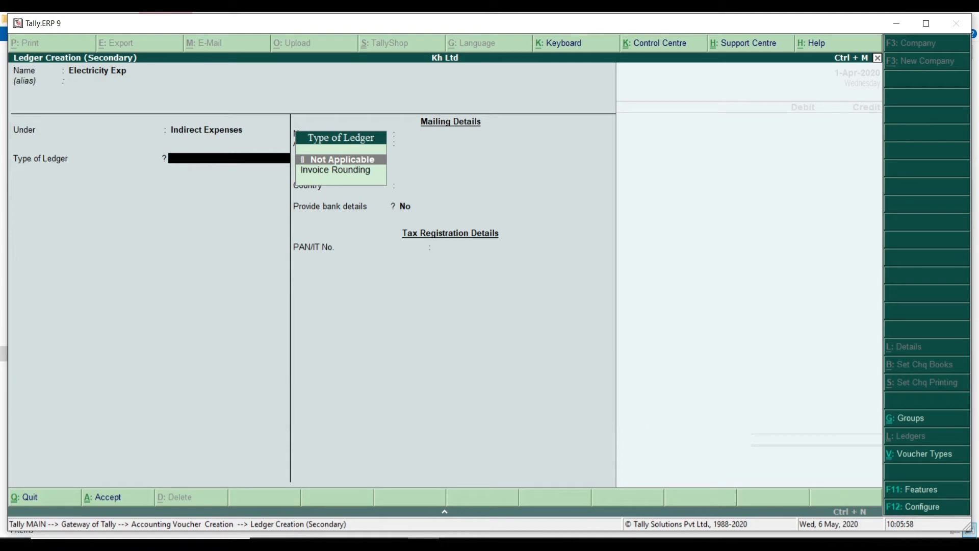
{"action": "key", "text": "ctrl+a"}
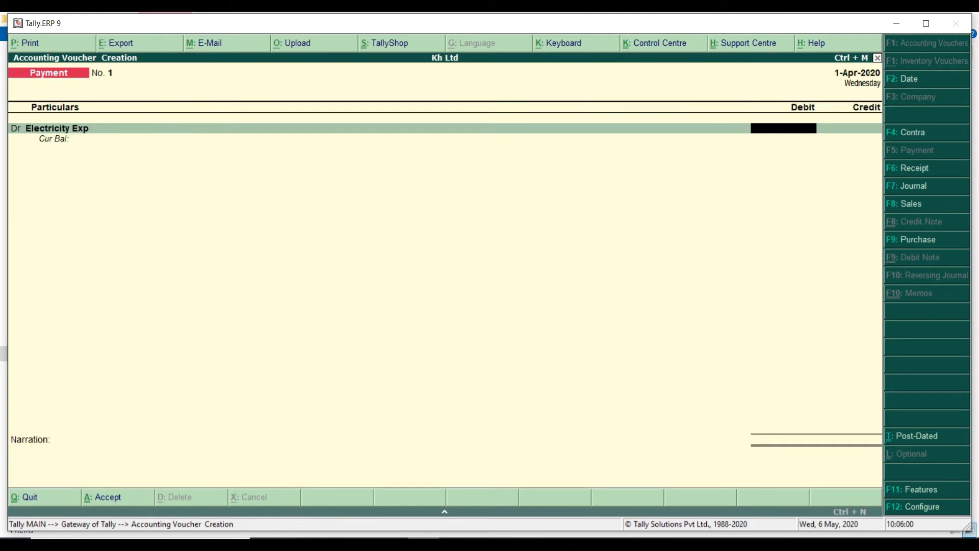
Debit Electricity Exp 1,200, credit Cash, and add narration 'e bill 1200'
{"action": "type", "text": "1200"}
{"action": "key", "text": "Return"}
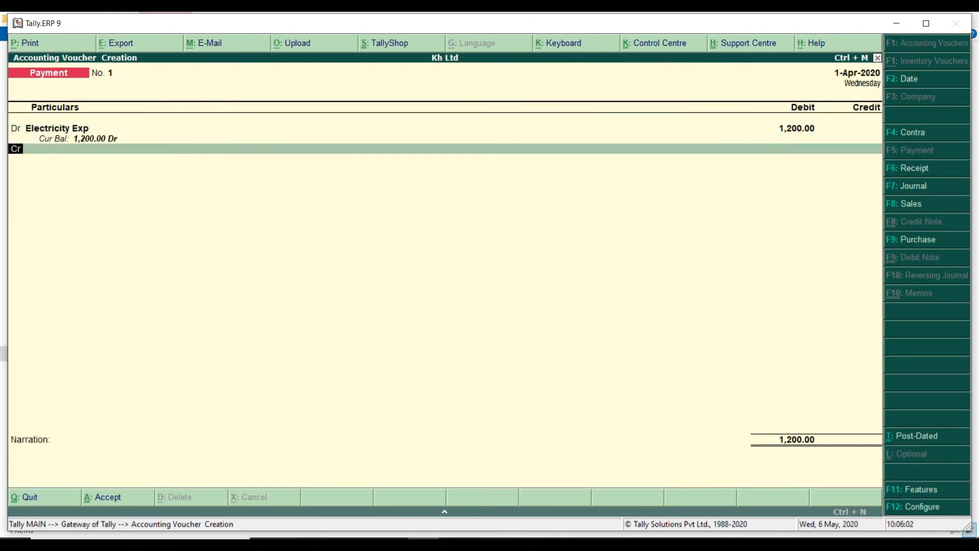
{"action": "key", "text": "Return"}
{"action": "type", "text": "Cash"}
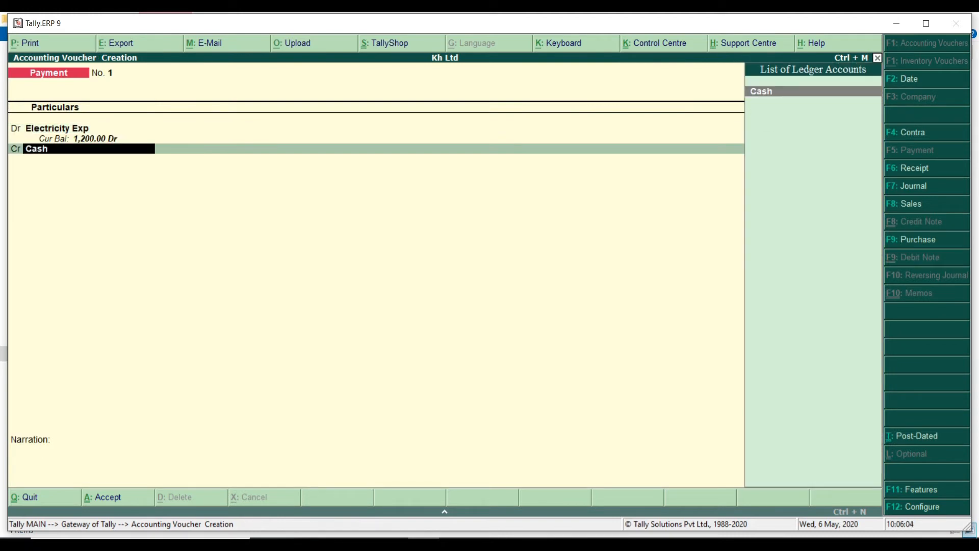
{"action": "key", "text": "Return"}
{"action": "key", "text": "Return"}
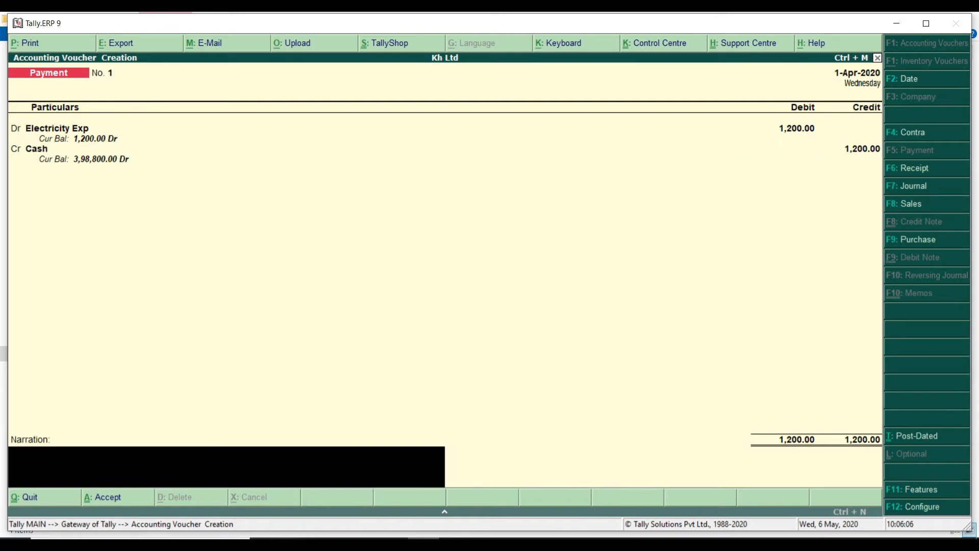
{"action": "type", "text": "e bill 1200"}
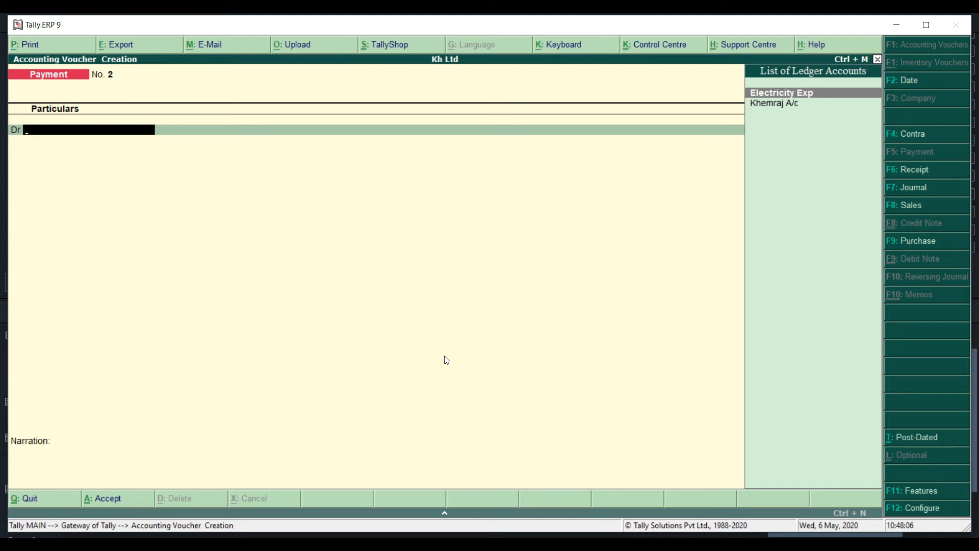
Create a Drowings ledger under Capital Account
{"action": "key", "text": "alt+c"}
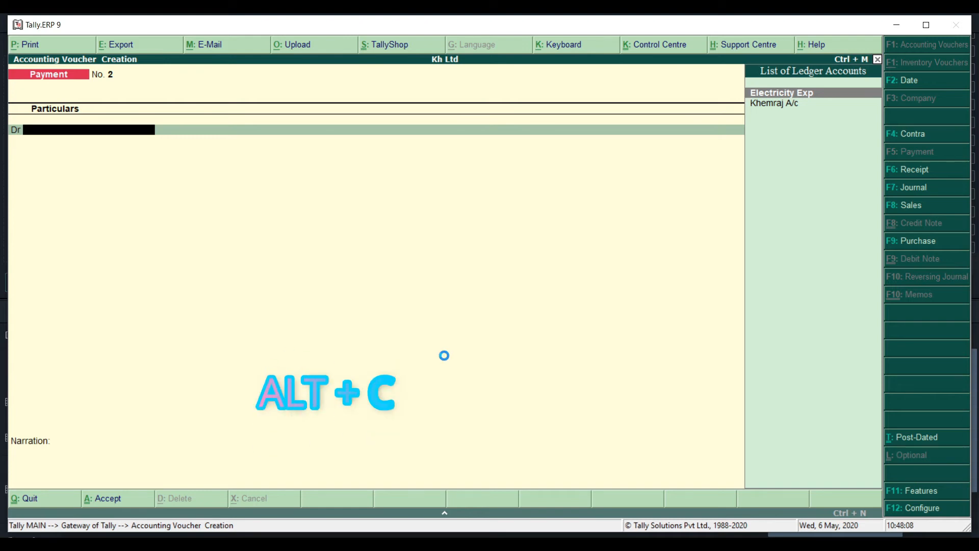
{"action": "type", "text": "Drowings"}
{"action": "key", "text": "Return"}
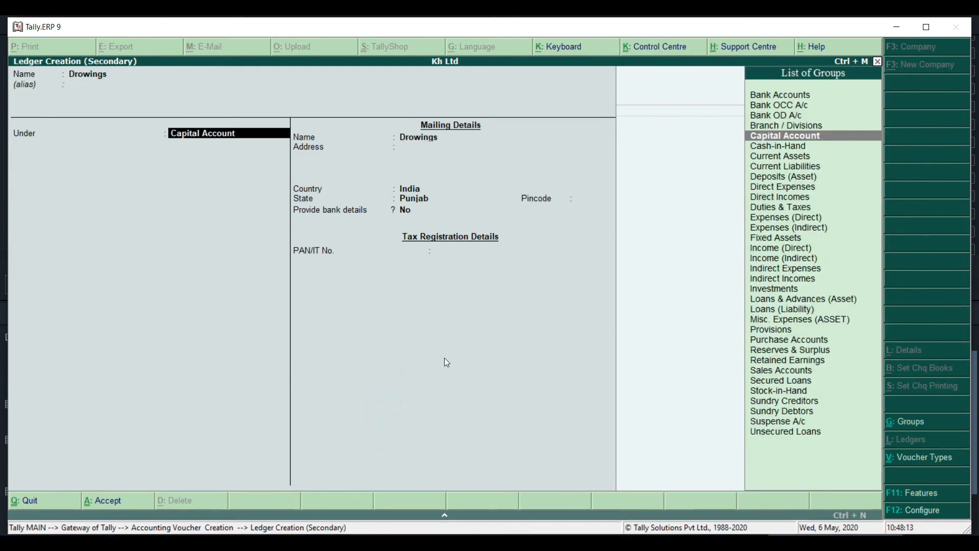
{"action": "key", "text": "ctrl+a"}
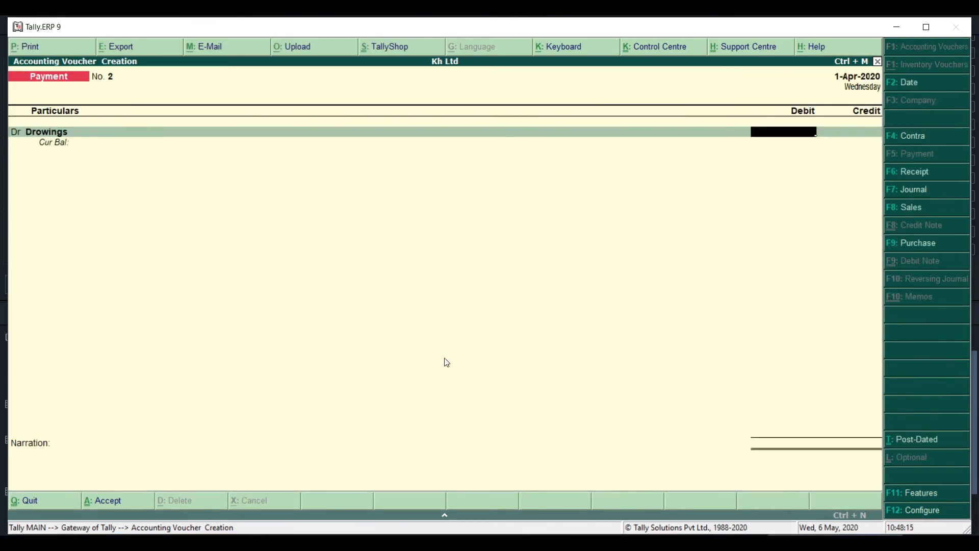
Debit Drowings 10,000 against Cash, narrate 'drowings 10000' and save the payment voucher
{"action": "type", "text": "10000"}
{"action": "key", "text": "Return"}
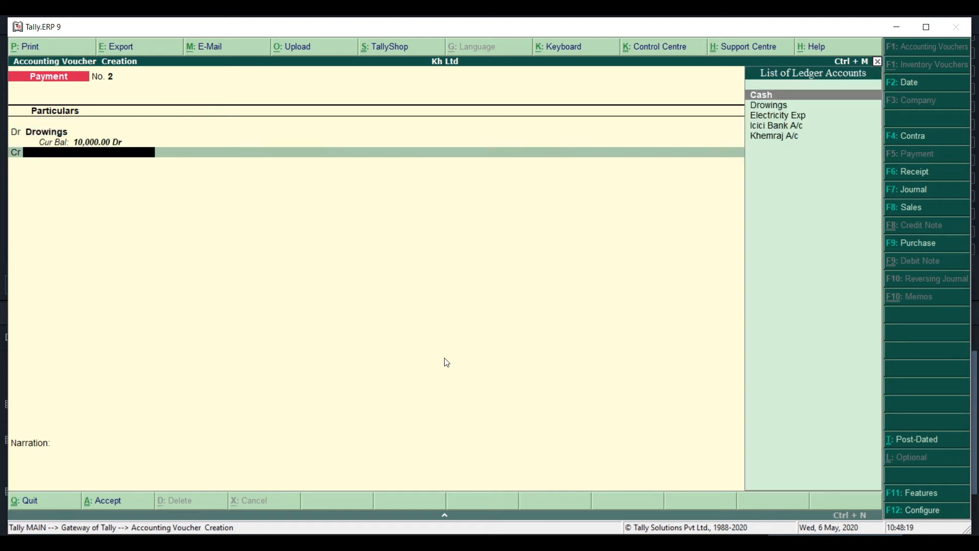
{"action": "type", "text": "ca"}
{"action": "key", "text": "Return"}
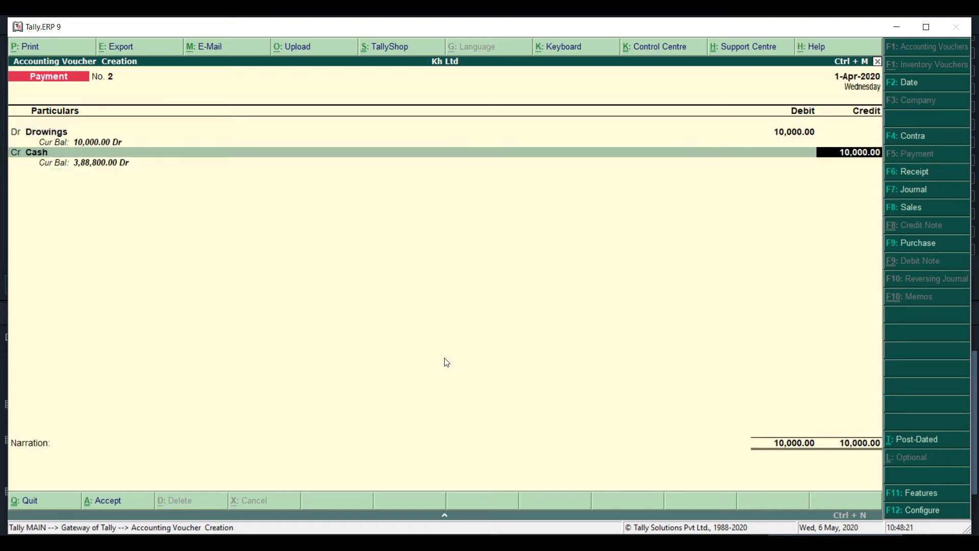
{"action": "key", "text": "Return"}
{"action": "type", "text": "drowings 10000"}
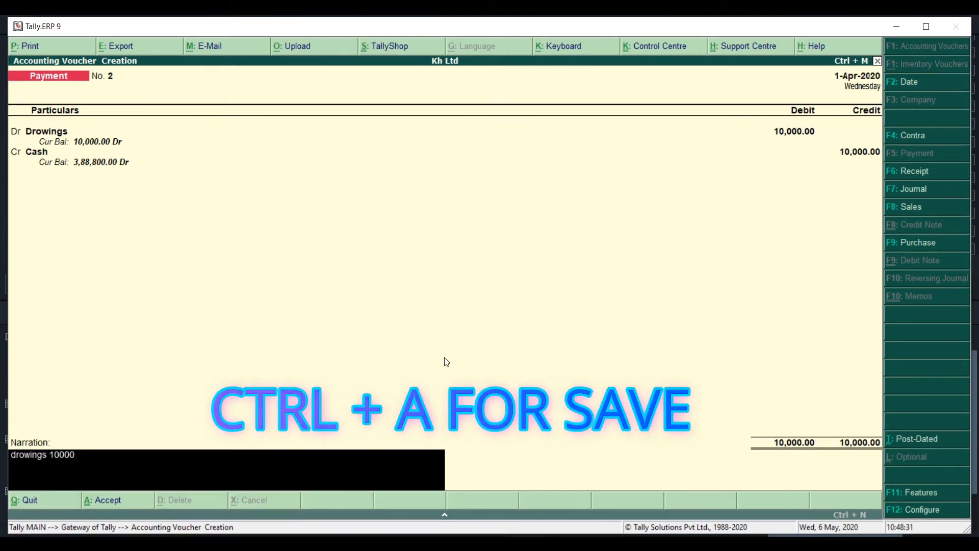
{"action": "key", "text": "ctrl+a"}
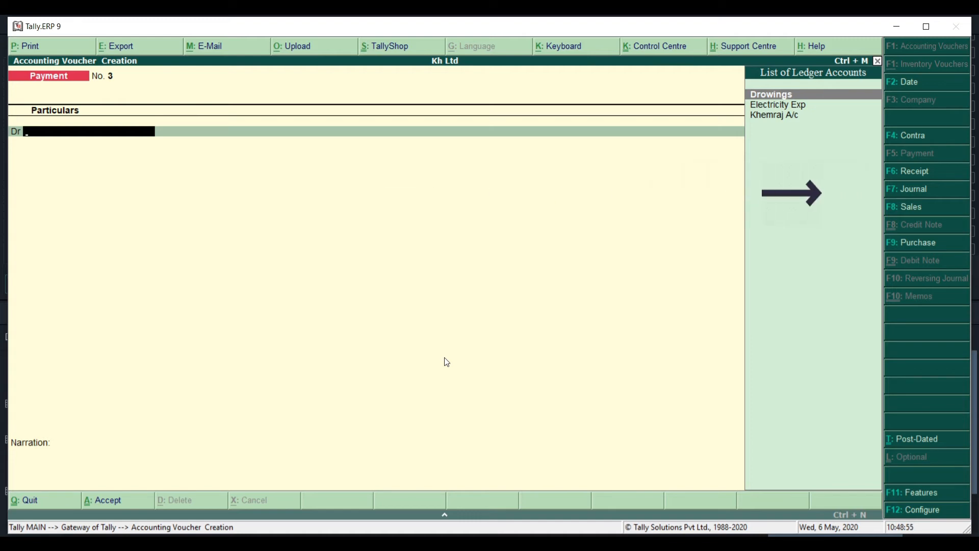
Start a journal voucher debiting a new Computers ledger under Fixed Assets 2,00,000
{"action": "key", "text": "F7"}
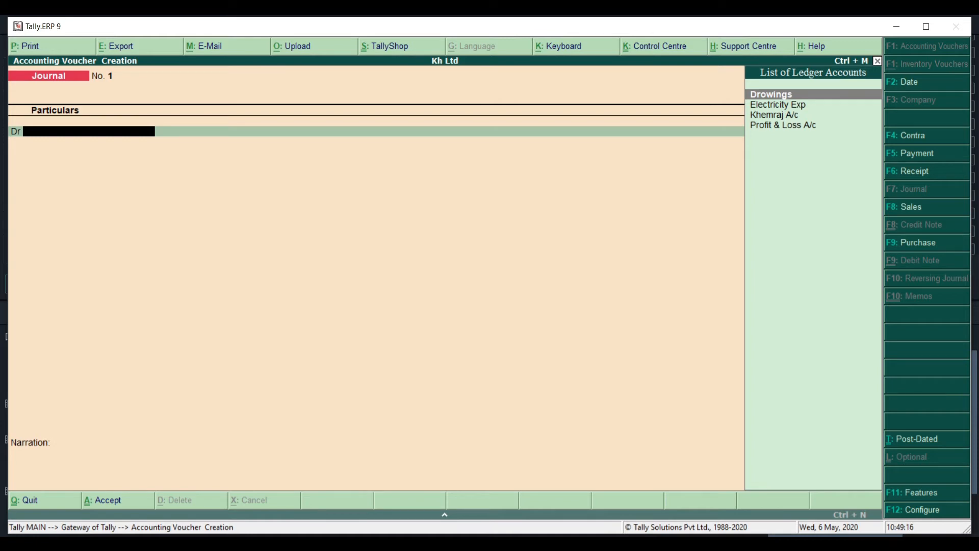
{"action": "key", "text": "alt+c"}
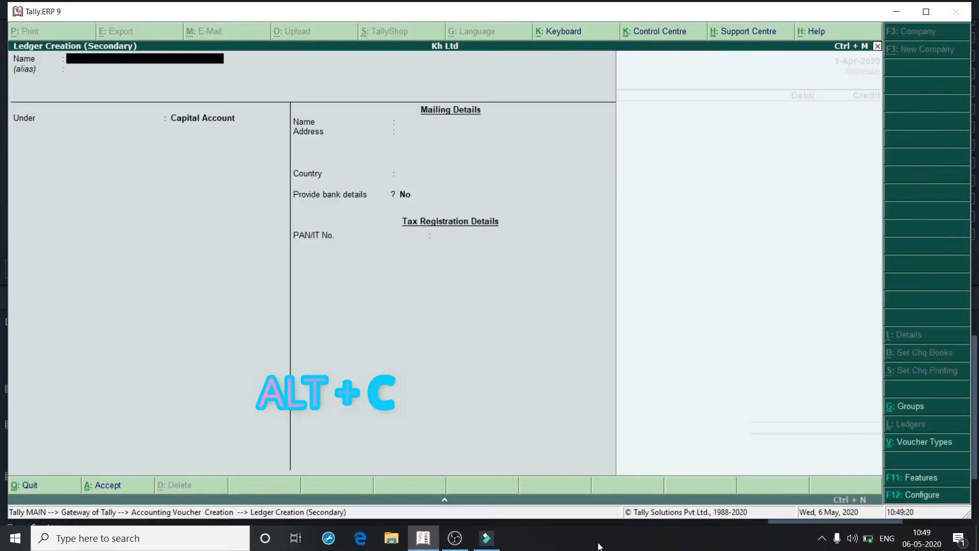
{"action": "type", "text": "Computers"}
{"action": "key", "text": "Return"}
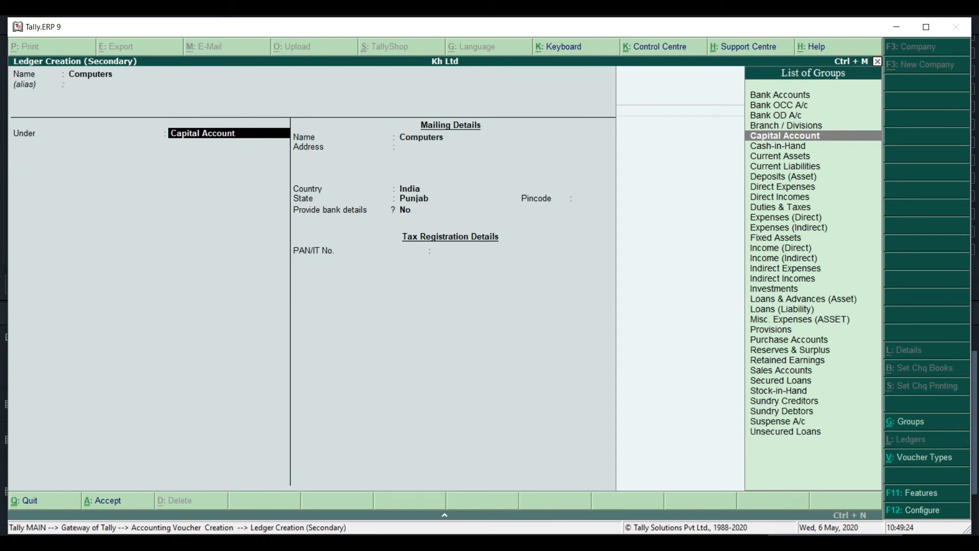
{"action": "type", "text": "Fix"}
{"action": "key", "text": "Return"}
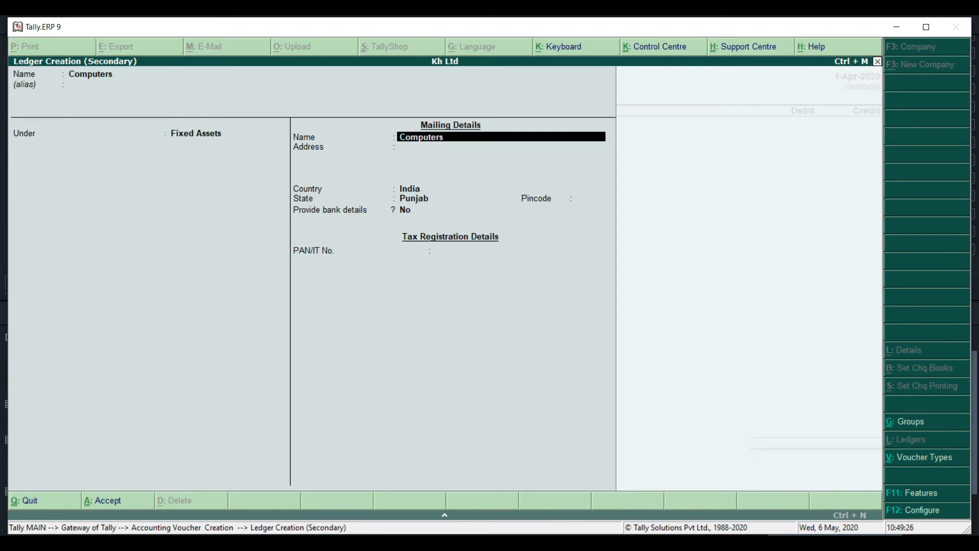
{"action": "key", "text": "ctrl+a"}
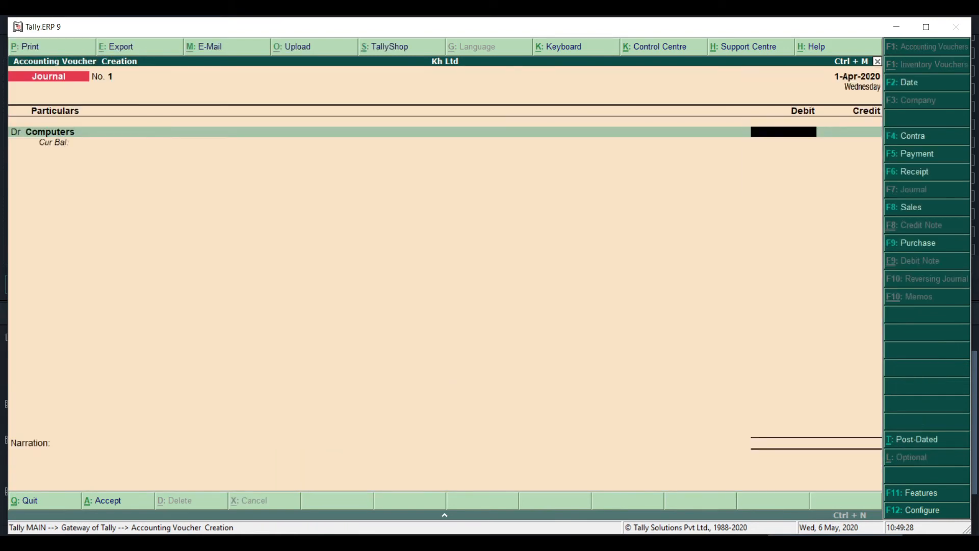
{"action": "type", "text": "200000"}
{"action": "key", "text": "Return"}
{"action": "key", "text": "Return"}
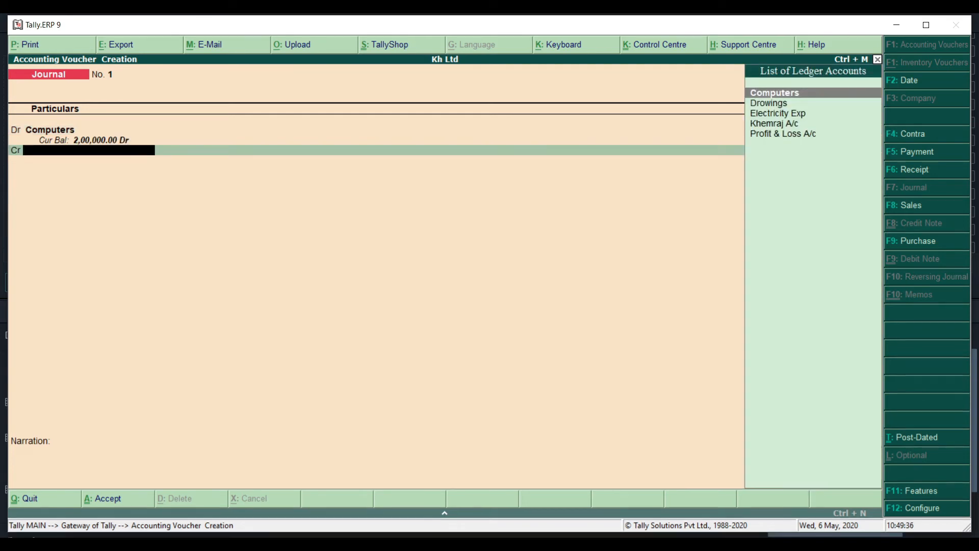
Credit 2,00,000 to a new Computer Lab Ltd ledger under Sundry Creditors
{"action": "key", "text": "alt+c"}
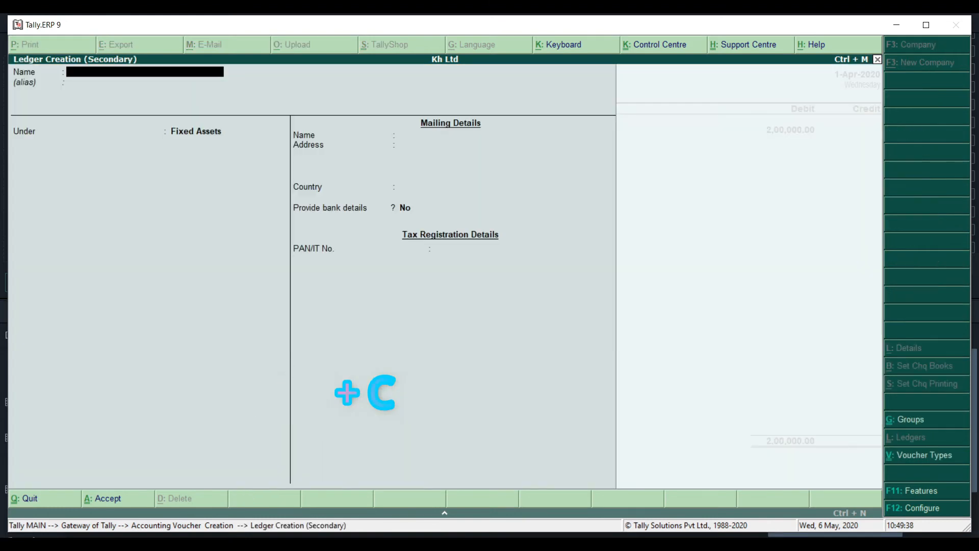
{"action": "type", "text": "Computer Lab Ltd"}
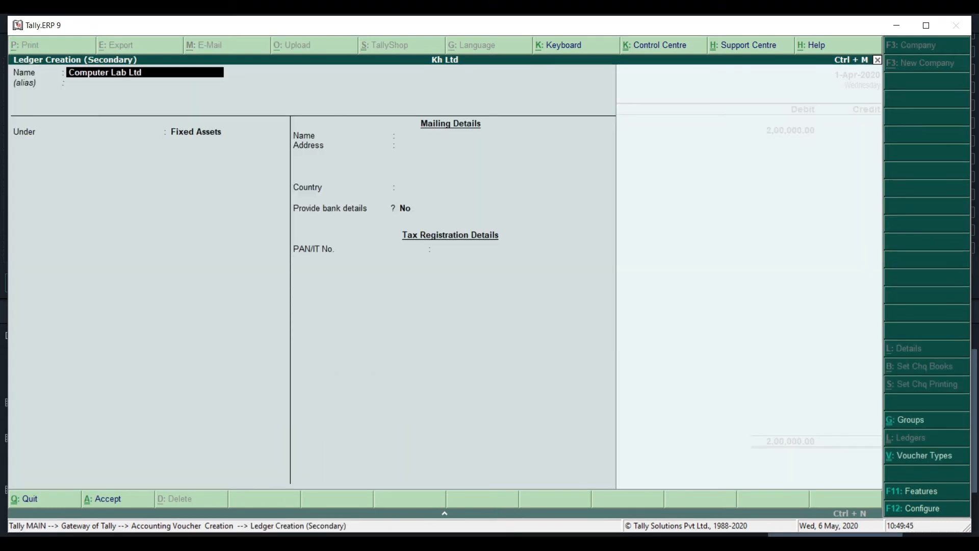
{"action": "key", "text": "Return"}
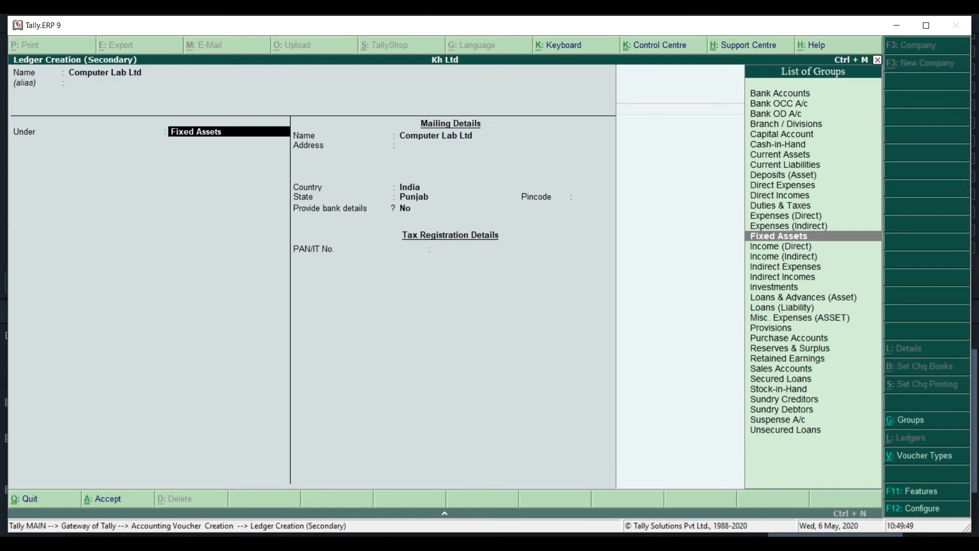
{"action": "type", "text": "Sund"}
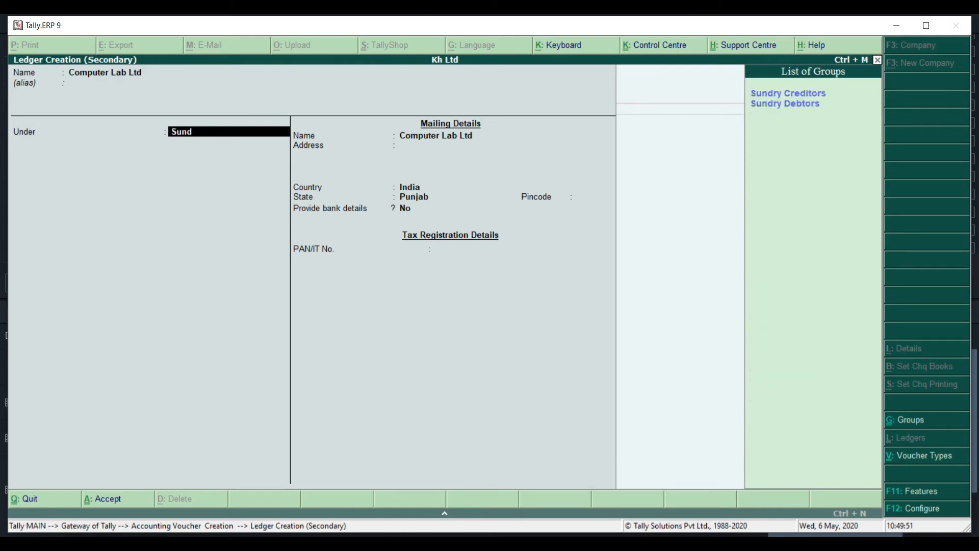
{"action": "type", "text": "r"}
{"action": "key", "text": "Return"}
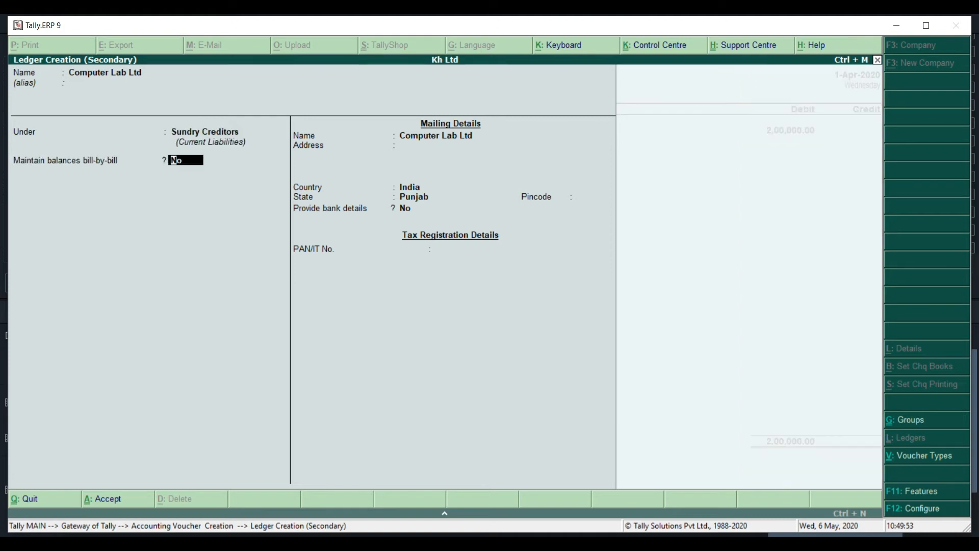
{"action": "key", "text": "ctrl+a"}
{"action": "key", "text": "Return"}
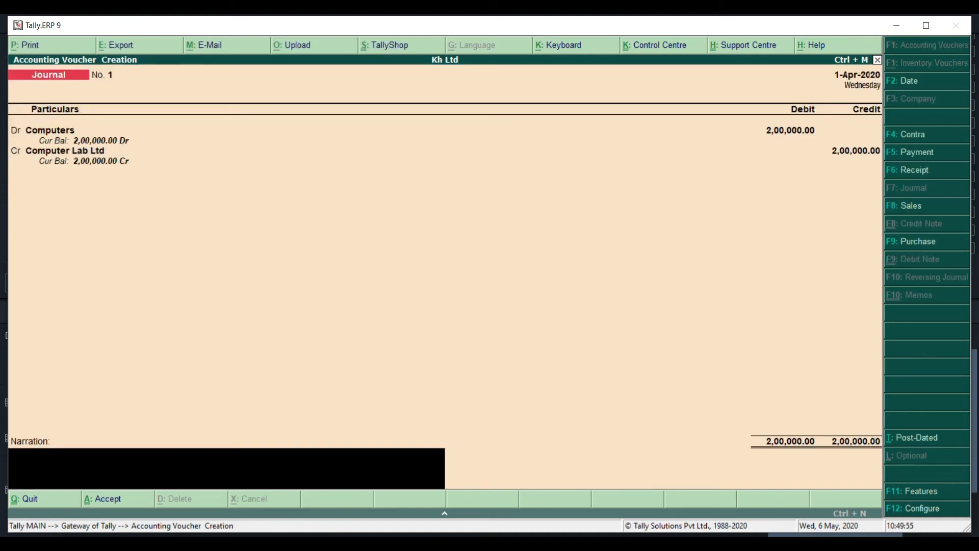
Add the narration 'assets purchase 200000' and save journal voucher No. 1
{"action": "type", "text": "assets purchase 200000"}
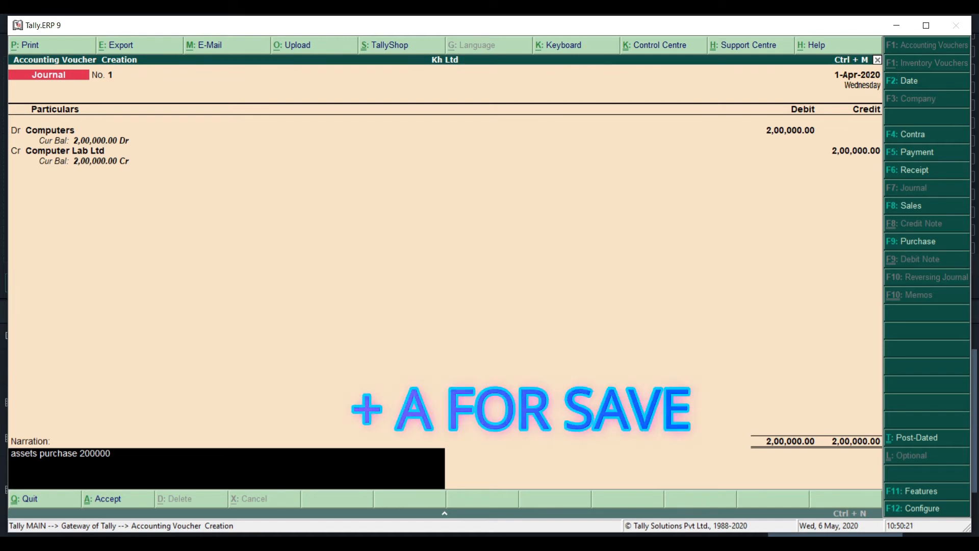
{"action": "key", "text": "ctrl+a"}
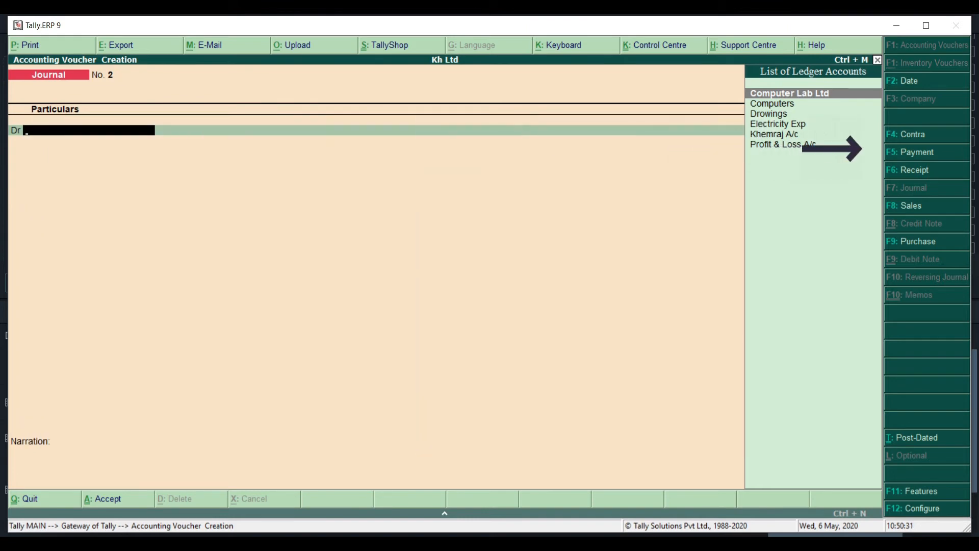
Save Payment voucher No. 3 debiting Computer Lab Ltd and crediting Cash 50,000
{"action": "key", "text": "F5"}
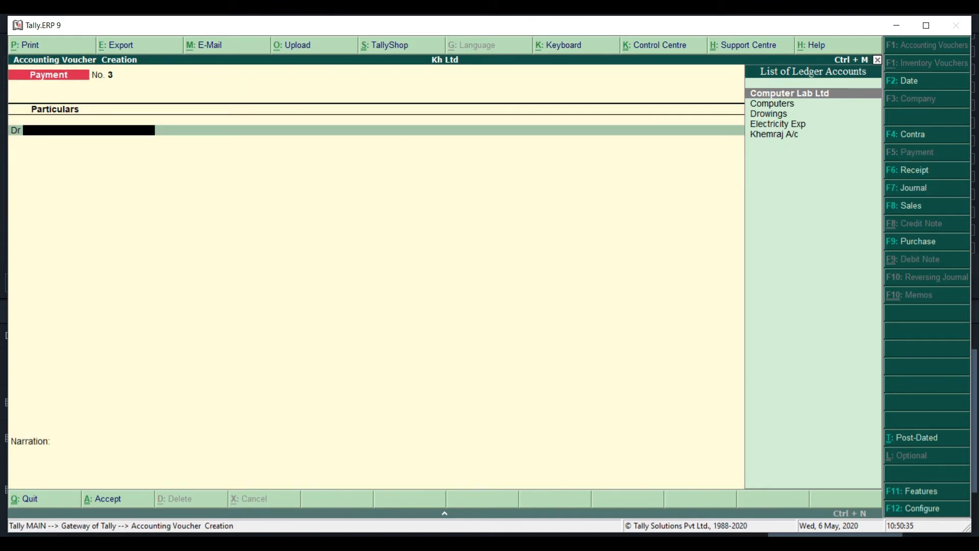
{"action": "key", "text": "Return"}
{"action": "key", "text": "Return"}
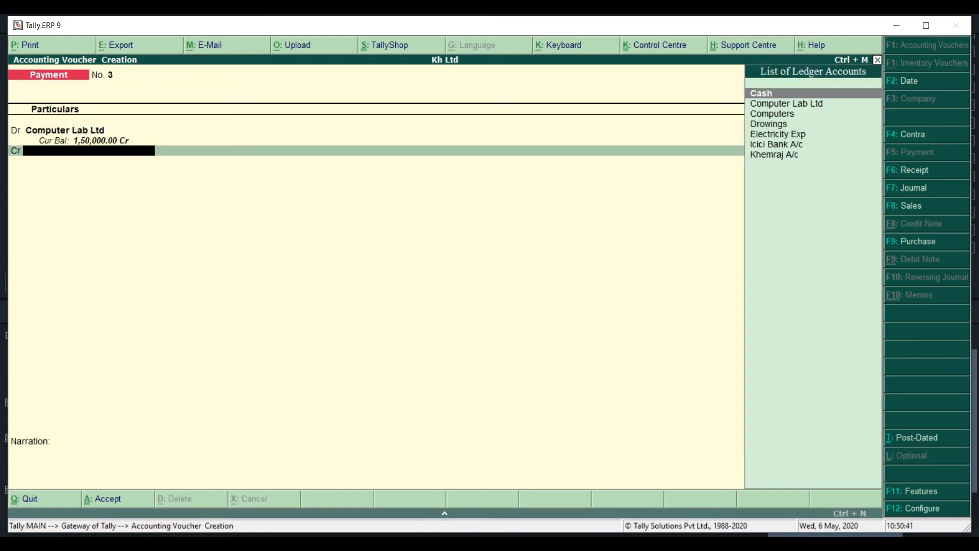
{"action": "key", "text": "Return"}
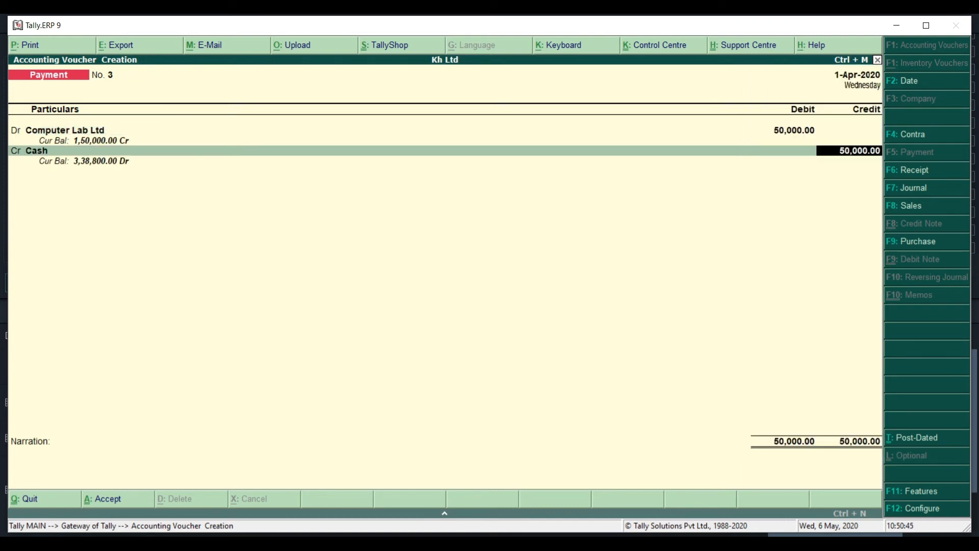
{"action": "key", "text": "Return"}
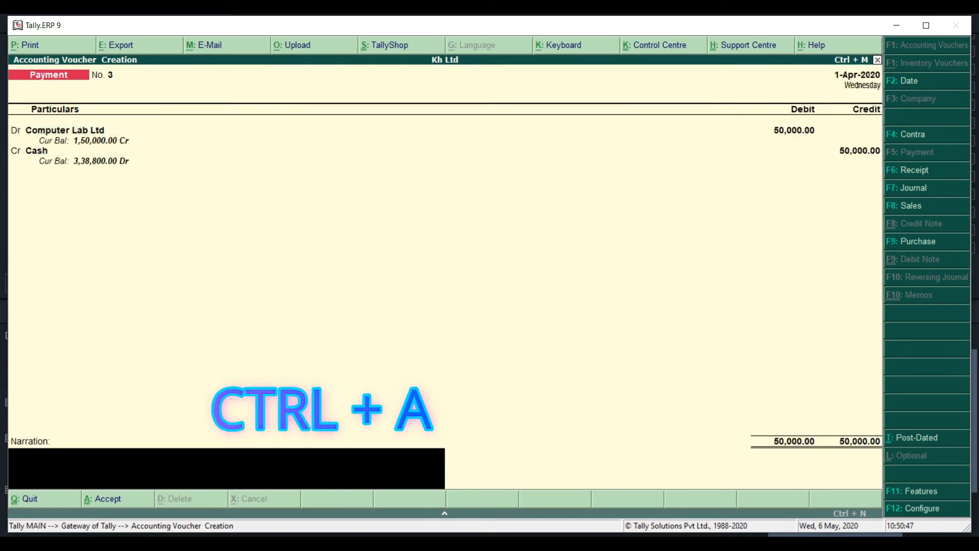
{"action": "key", "text": "ctrl+a"}
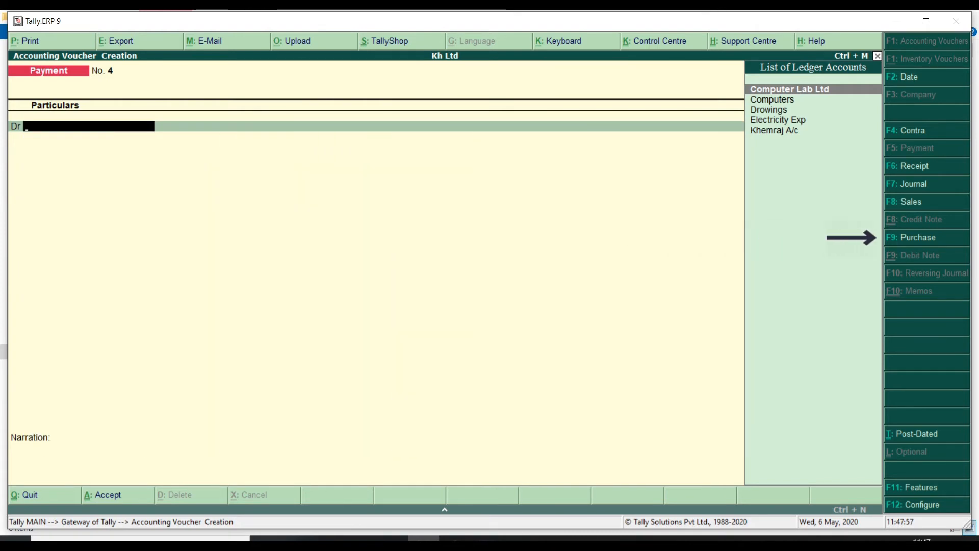
{"action": "key", "text": "F9"}
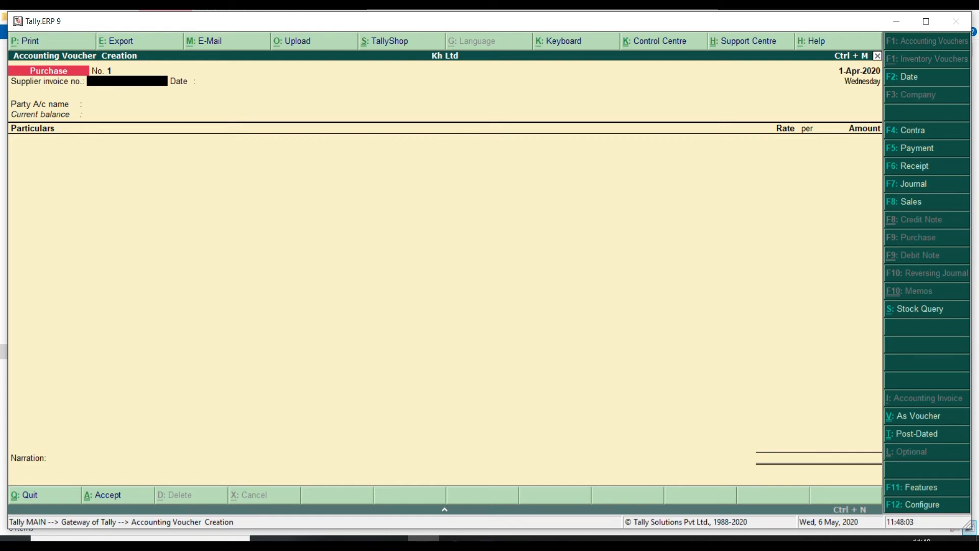
In voucher mode, enter supplier invoice 321 dated 1-Apr-2020 and credit Cash 80,000
{"action": "left_click", "coordinate": [918, 417]}
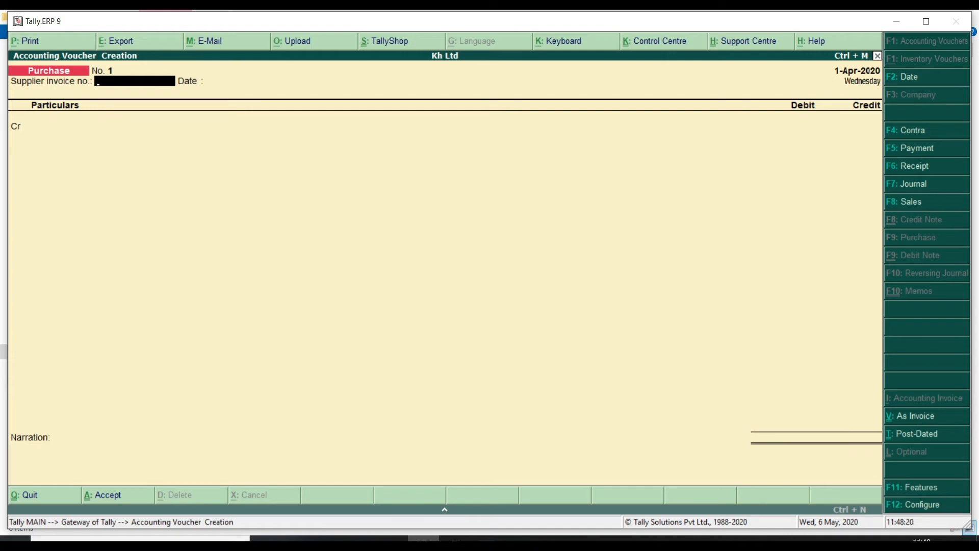
{"action": "type", "text": "321"}
{"action": "key", "text": "Return"}
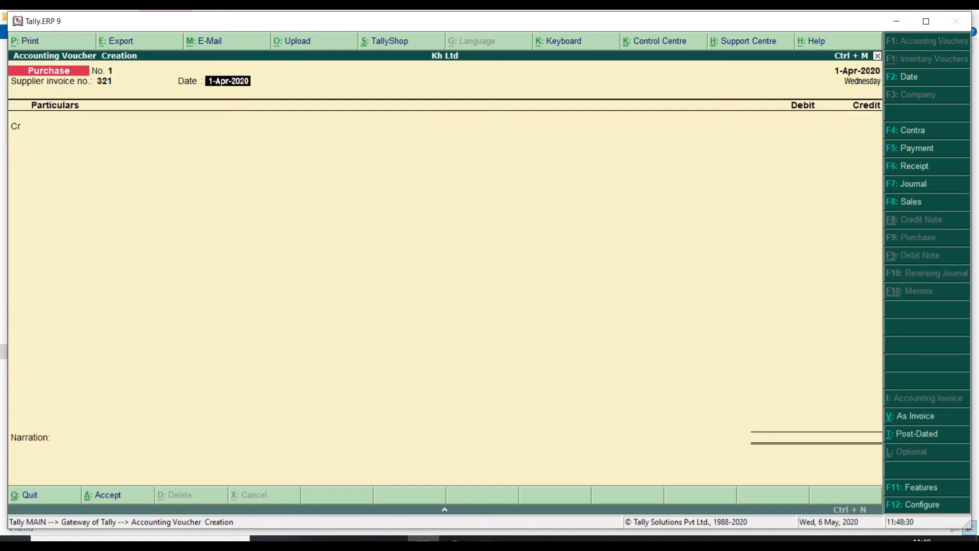
{"action": "key", "text": "Return"}
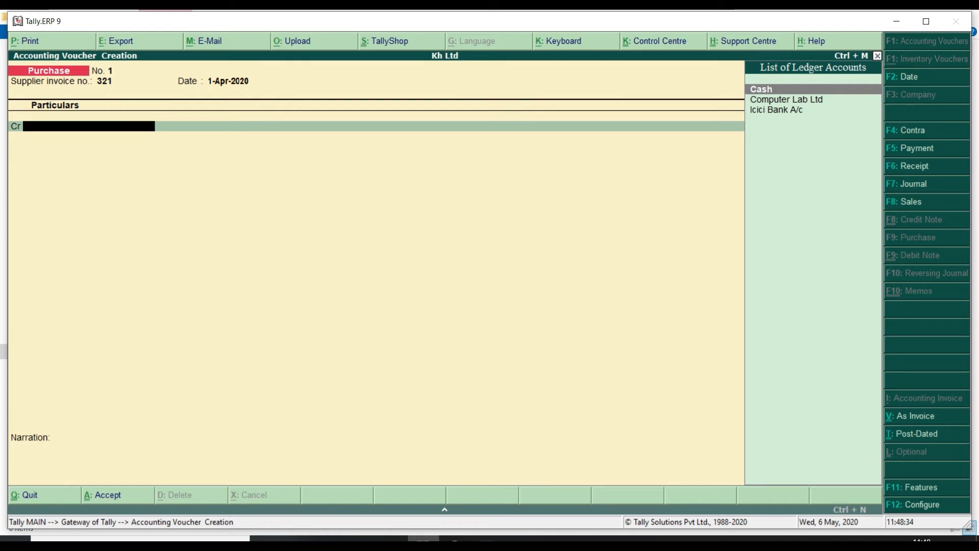
{"action": "key", "text": "Return"}
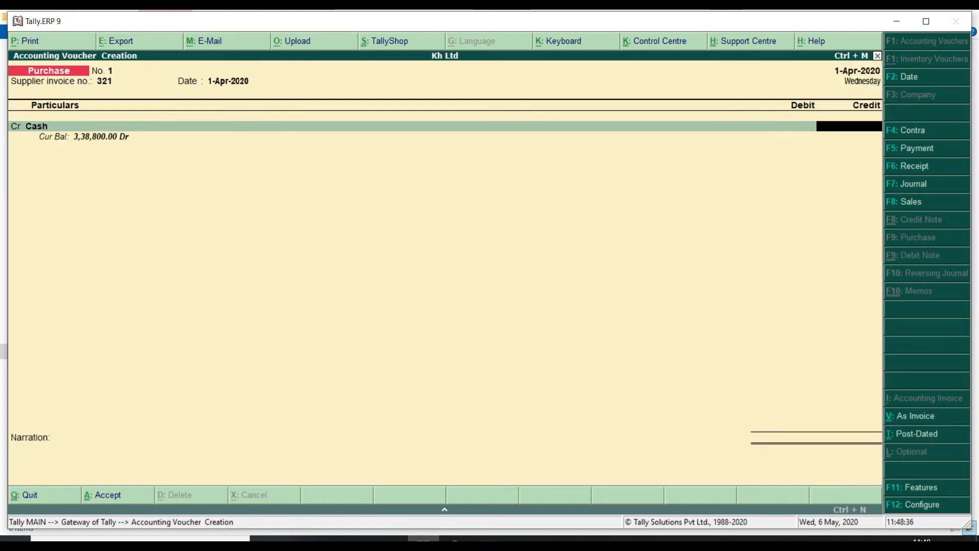
{"action": "type", "text": "80,000"}
{"action": "key", "text": "Return"}
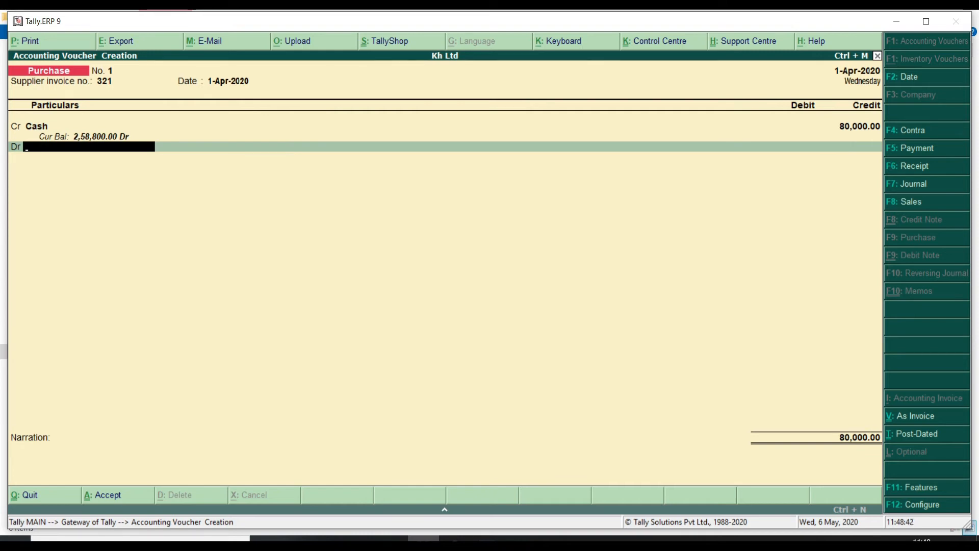
Debit 80,000 to a new Purchase A/c ledger under Purchase Accounts and save the voucher
{"action": "key", "text": "alt+c"}
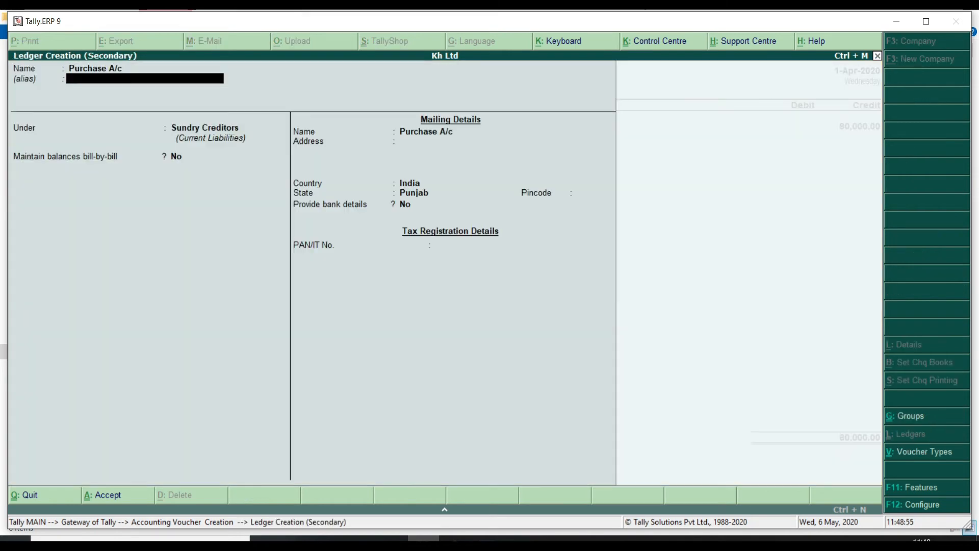
{"action": "key", "text": "Return"}
{"action": "type", "text": "Pu"}
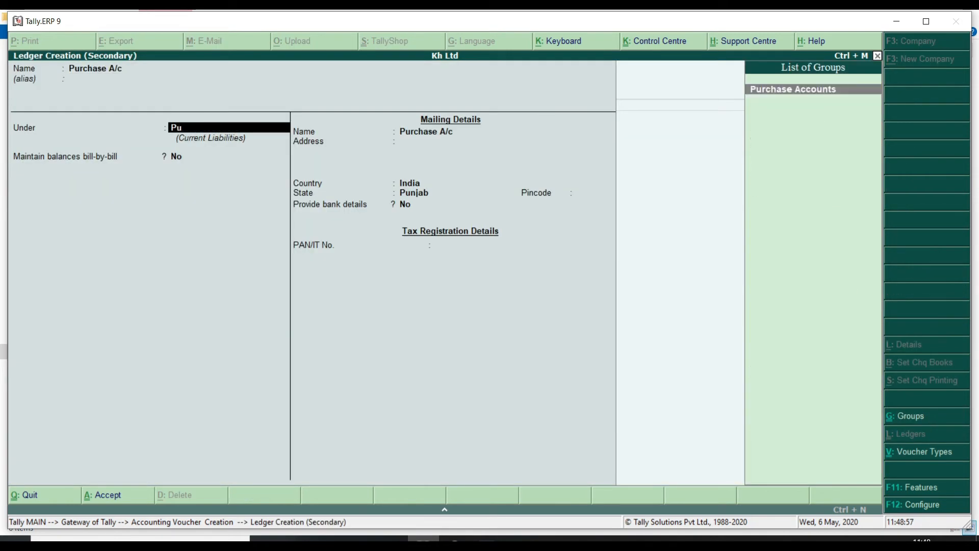
{"action": "type", "text": "rc"}
{"action": "key", "text": "Return"}
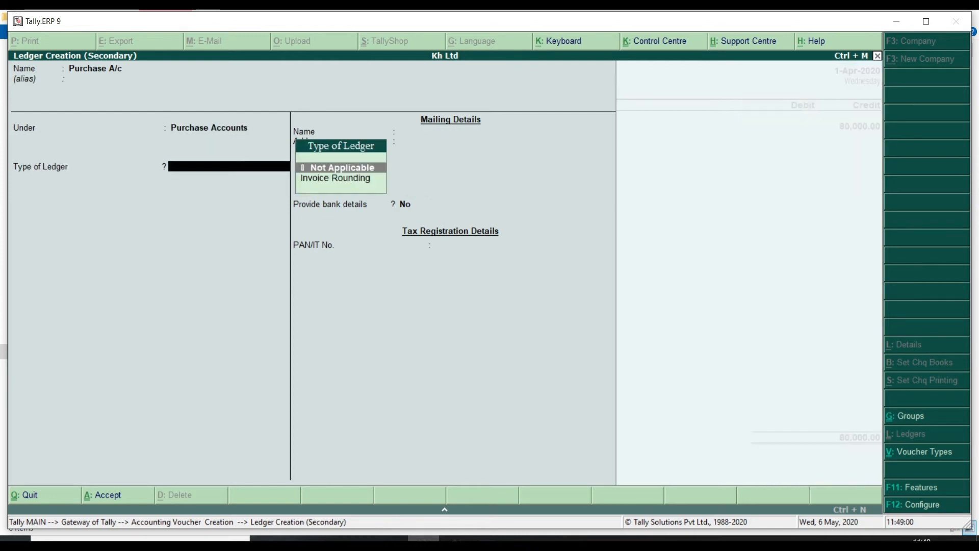
{"action": "key", "text": "ctrl+a"}
{"action": "key", "text": "Return"}
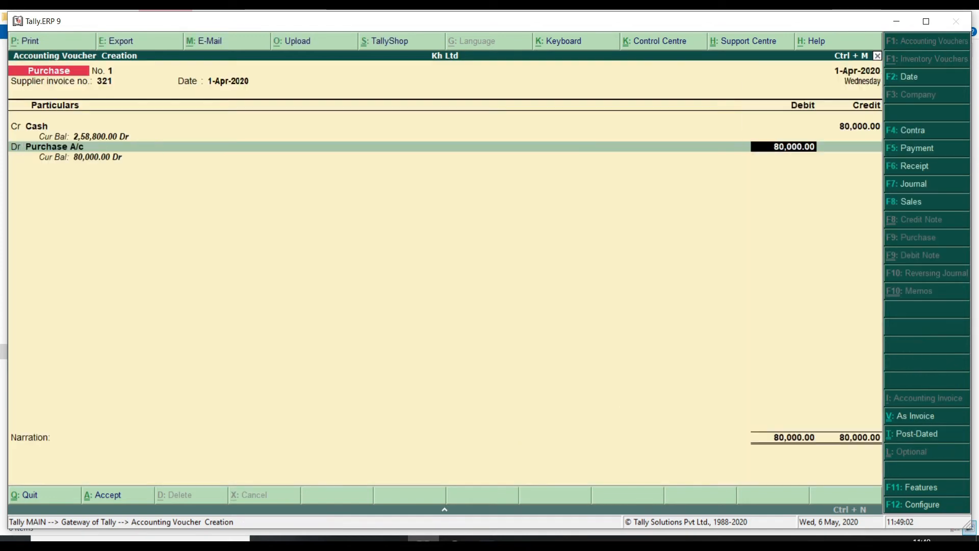
{"action": "key", "text": "Return"}
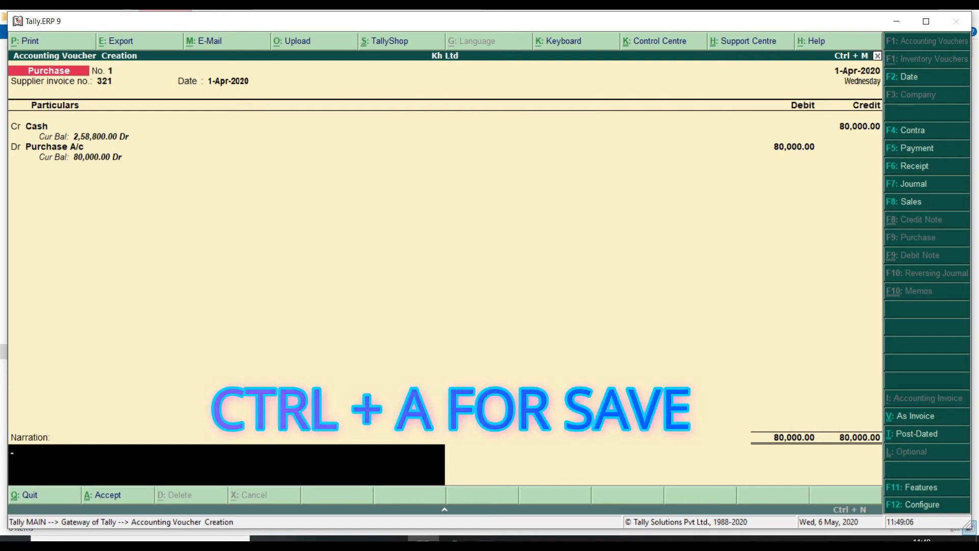
{"action": "key", "text": "ctrl+a"}
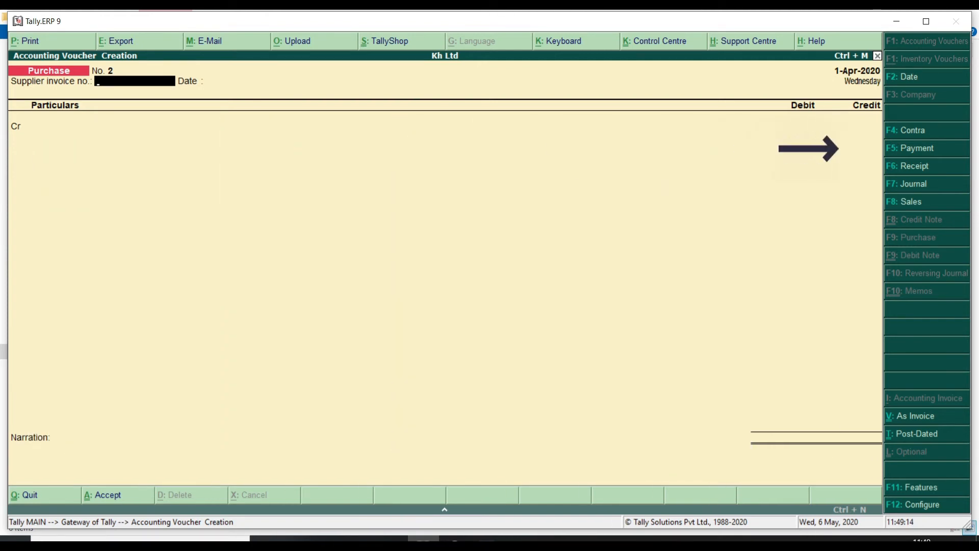
Save Payment No. 4 debiting a new Rent A/c (Indirect Expenses) 5,000 against Cash
{"action": "key", "text": "F5"}
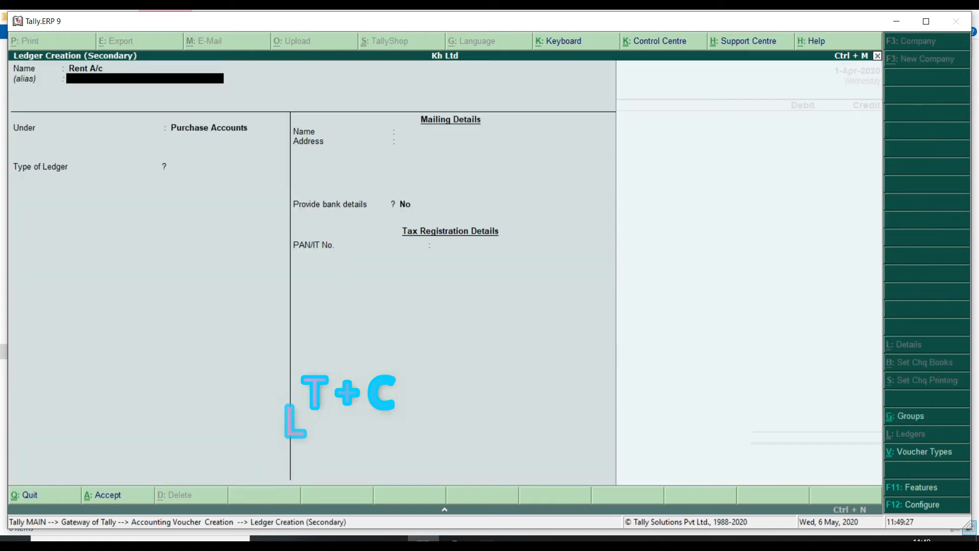
{"action": "key", "text": "Return"}
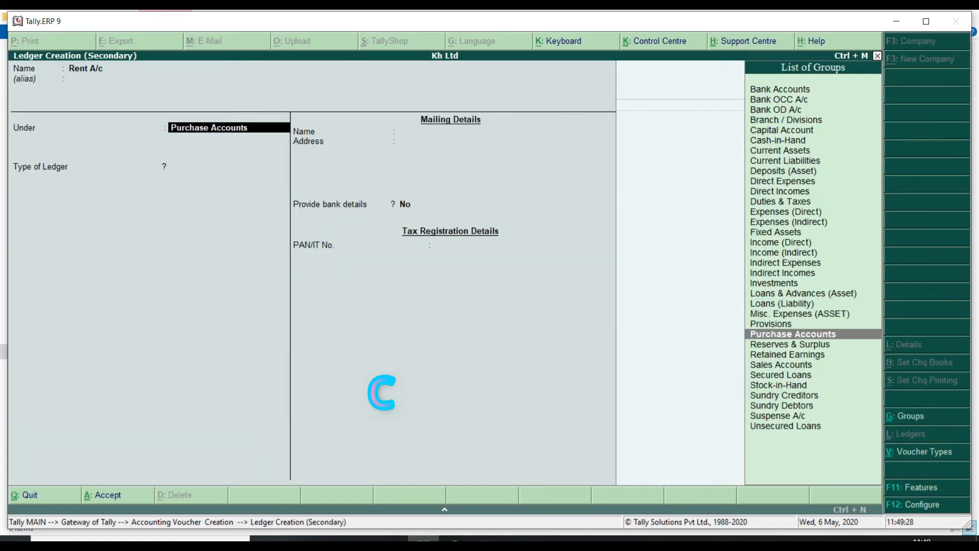
{"action": "type", "text": "Indi"}
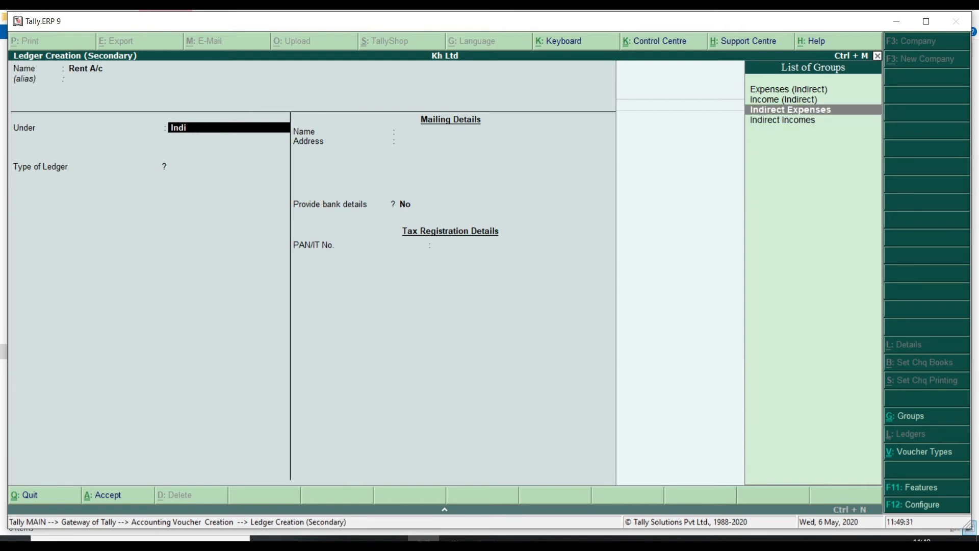
{"action": "key", "text": "Return"}
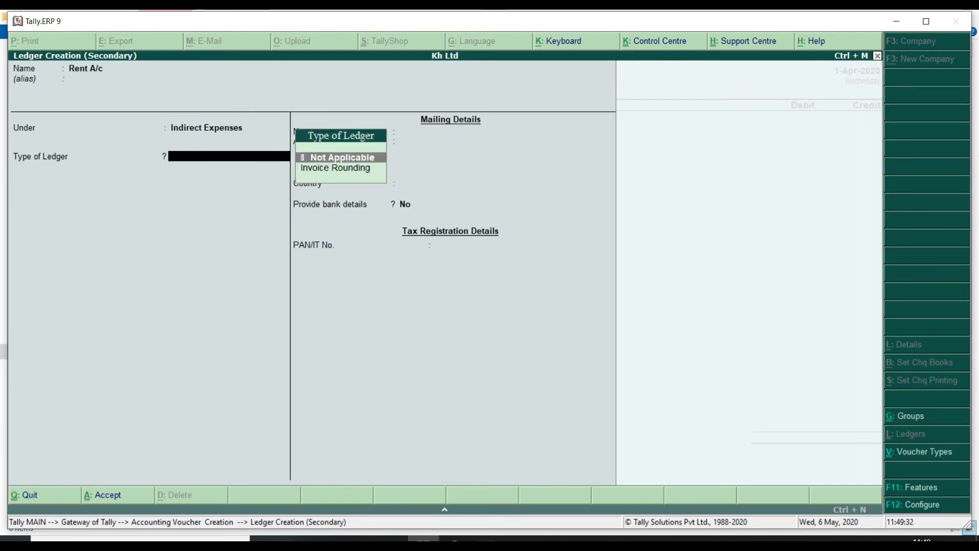
{"action": "key", "text": "ctrl+a"}
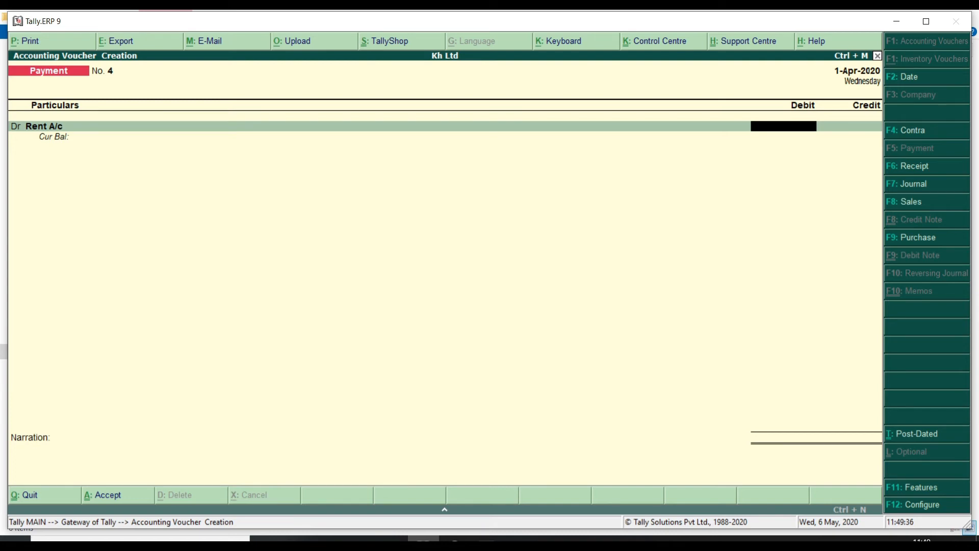
{"action": "type", "text": "5000"}
{"action": "key", "text": "Return"}
{"action": "key", "text": "Return"}
{"action": "key", "text": "Return"}
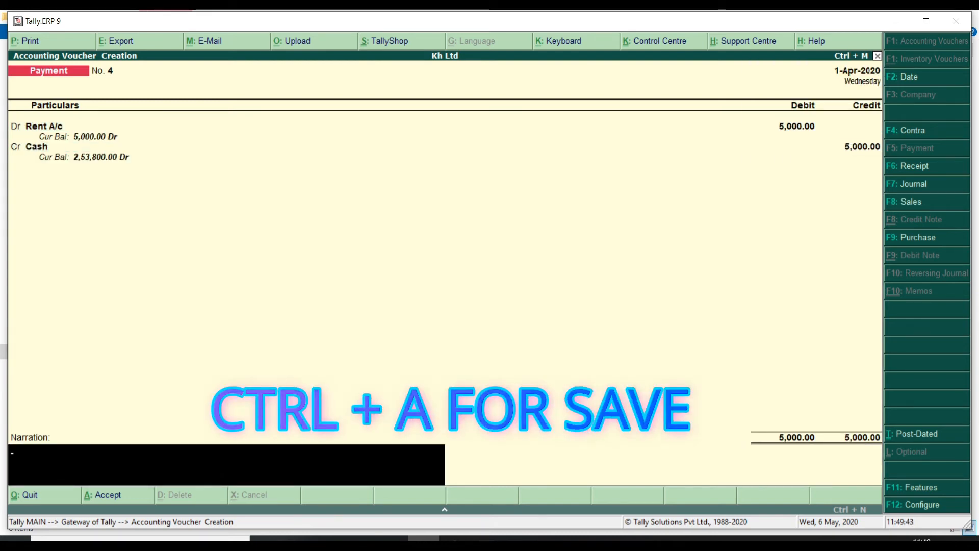
{"action": "key", "text": "ctrl+a"}
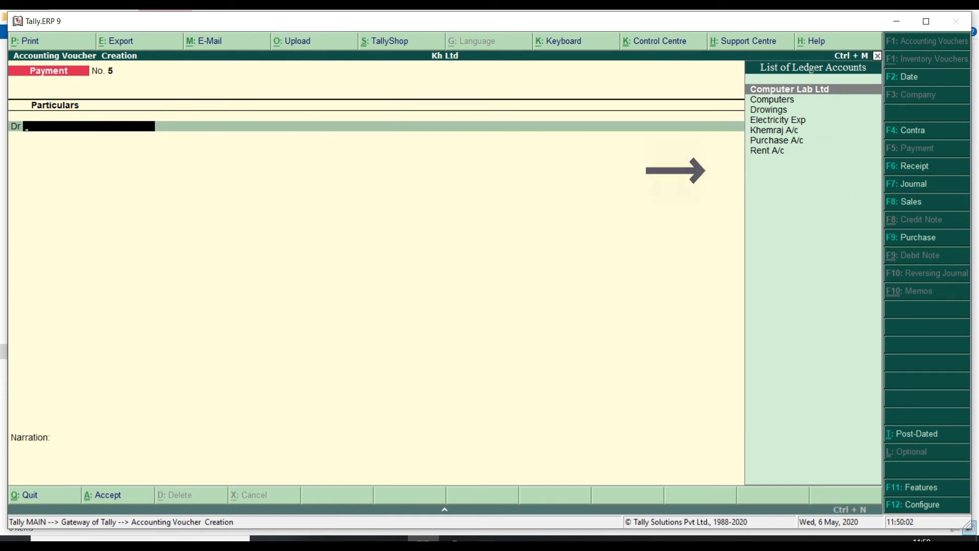
{"action": "key", "text": "F6"}
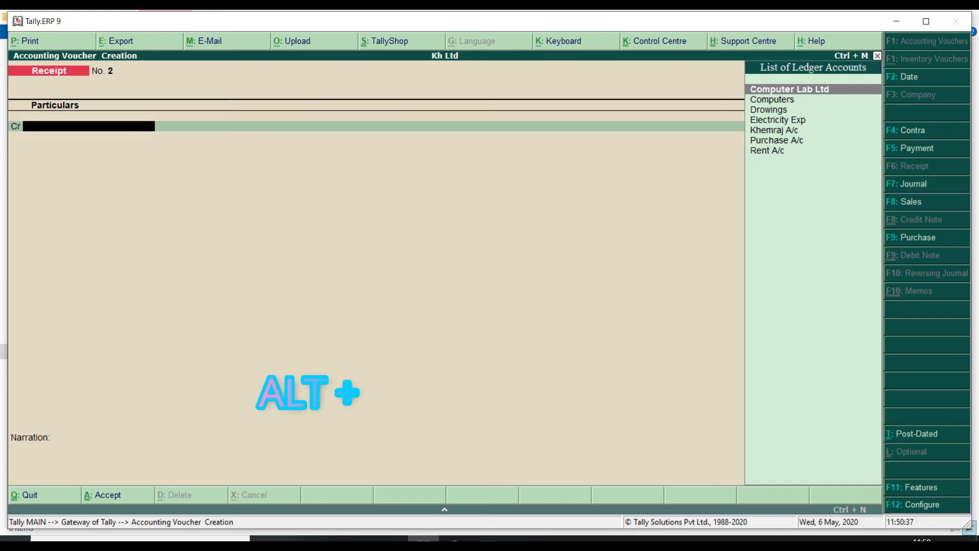
Create a Commission Rec A/c ledger under Indirect Incomes for the receipt's credit
{"action": "key", "text": "alt+c"}
{"action": "type", "text": "Commission Rec A/c"}
{"action": "key", "text": "Return"}
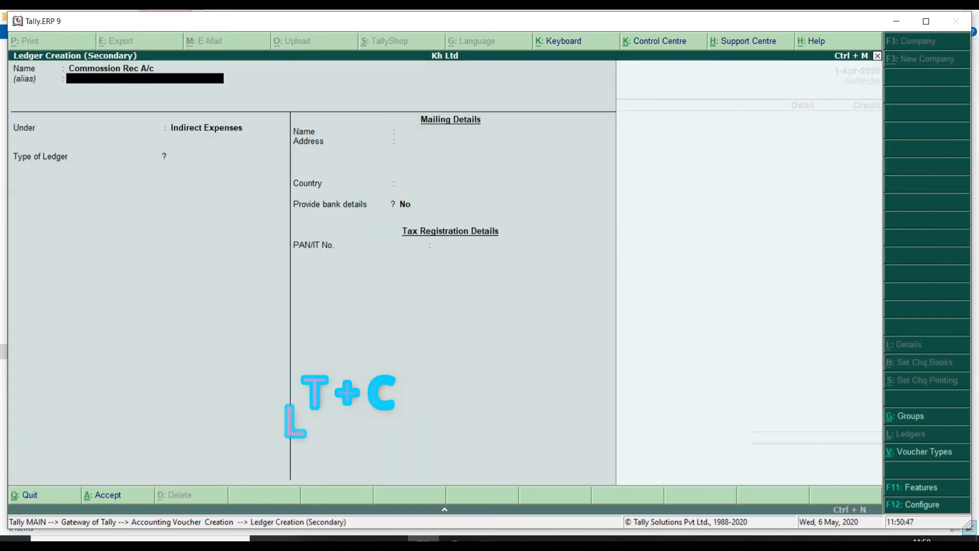
{"action": "key", "text": "Return"}
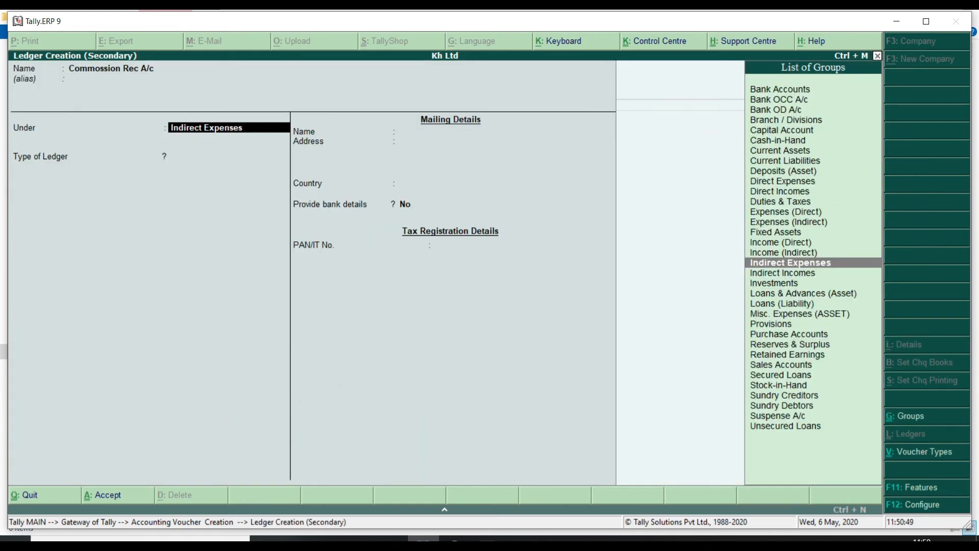
{"action": "key", "text": "Down"}
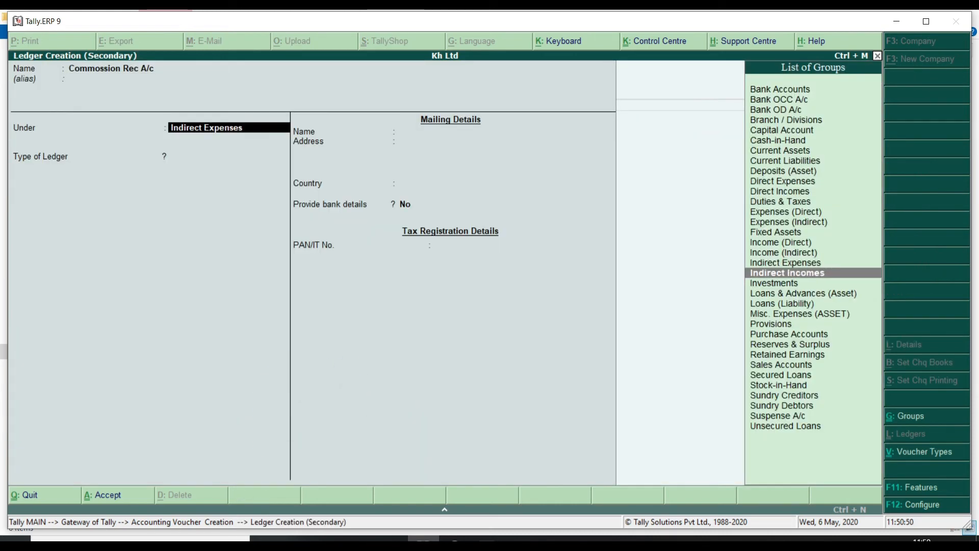
{"action": "key", "text": "Return"}
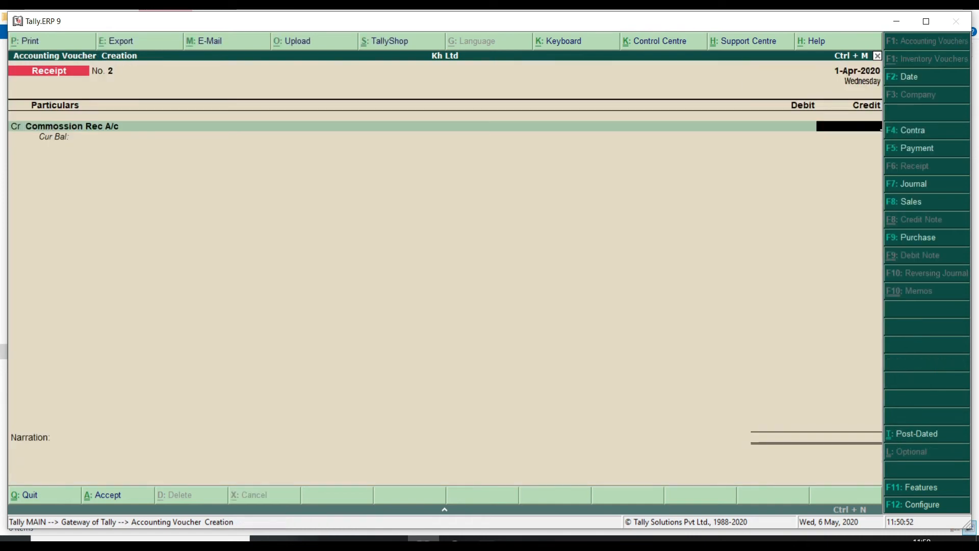
Debit Icici Bank A/c 6,000, keep the bank allocations and save Receipt No. 2
{"action": "key", "text": "Return"}
{"action": "type", "text": "ici"}
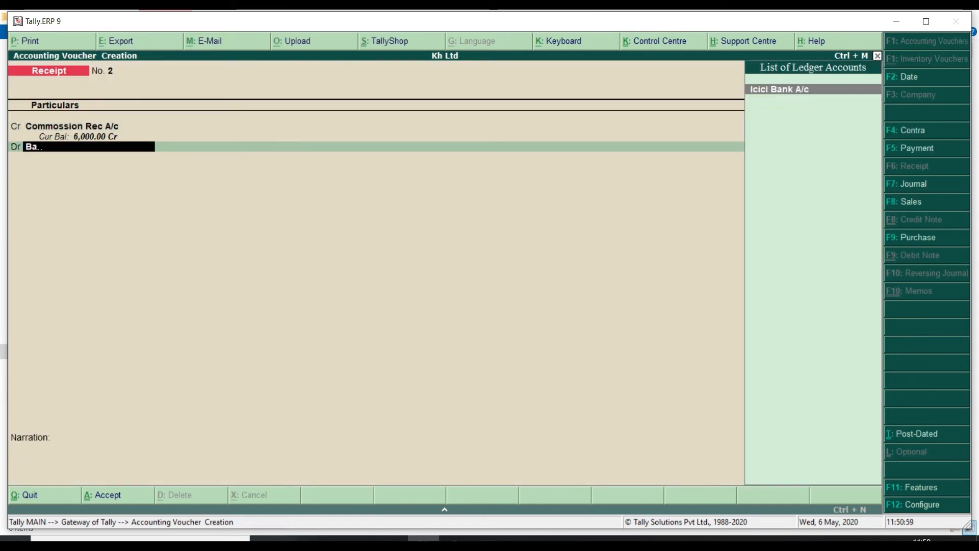
{"action": "key", "text": "Return"}
{"action": "key", "text": "Return"}
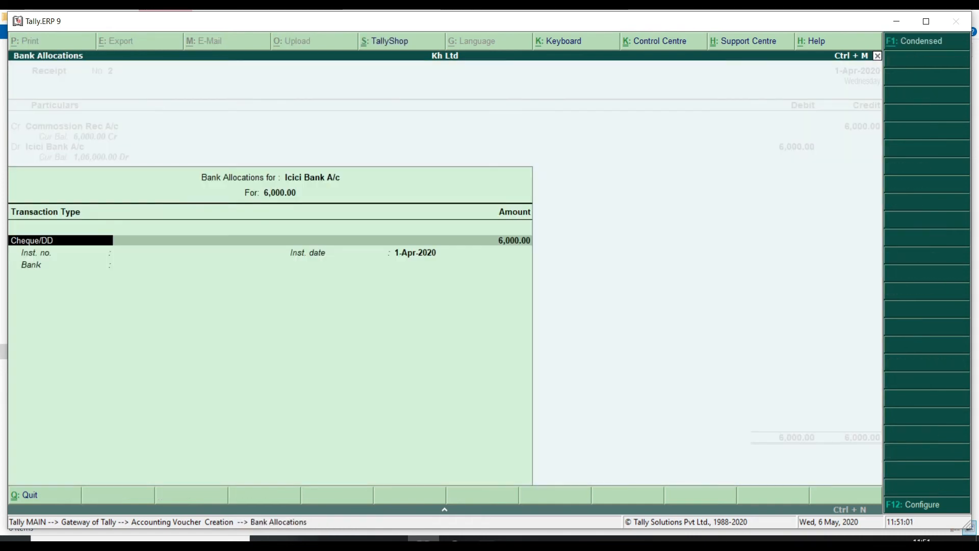
{"action": "key", "text": "ctrl+a"}
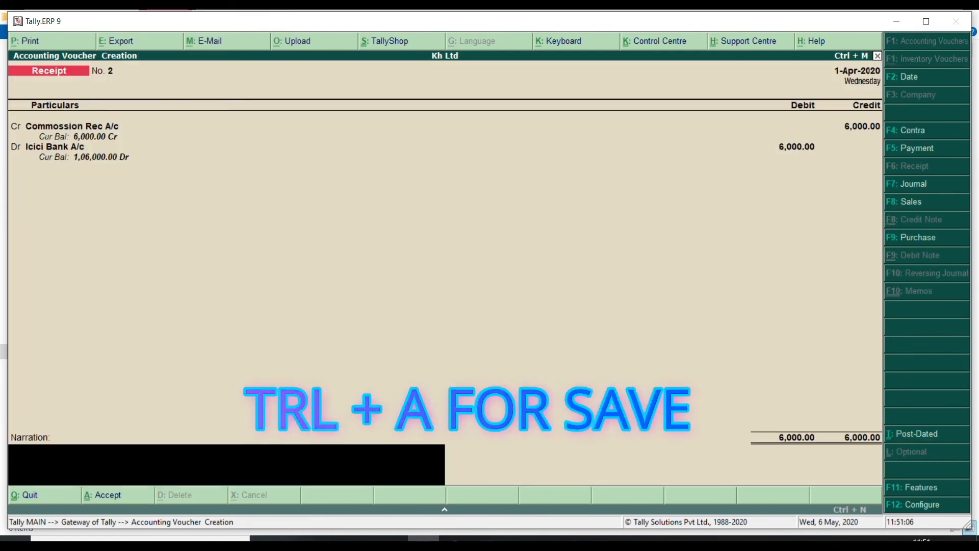
{"action": "key", "text": "ctrl+a"}
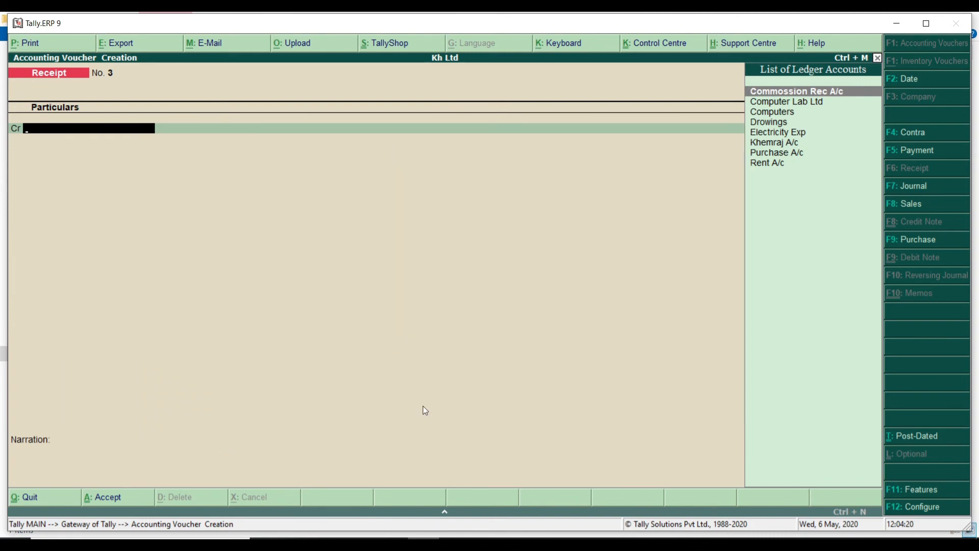
Save Payment No. 5 debiting Drowings 5,000 and crediting Icici Bank A/c
{"action": "key", "text": "F5"}
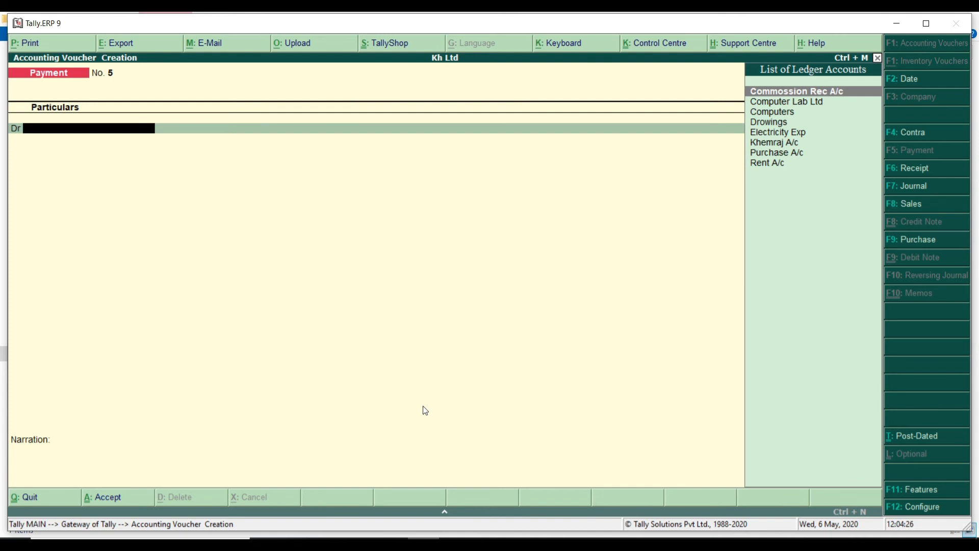
{"action": "key", "text": "Down"}
{"action": "key", "text": "Down"}
{"action": "key", "text": "Down"}
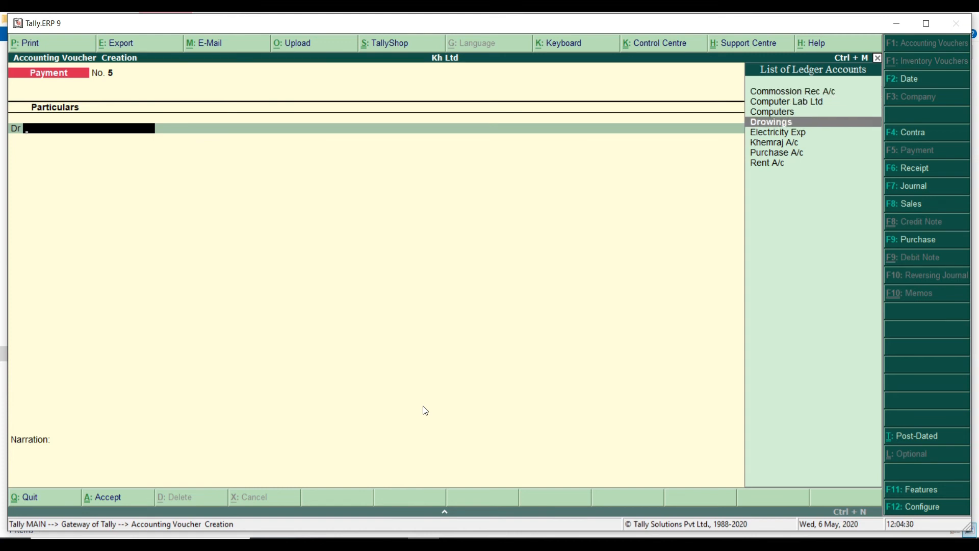
{"action": "key", "text": "Return"}
{"action": "type", "text": "5000"}
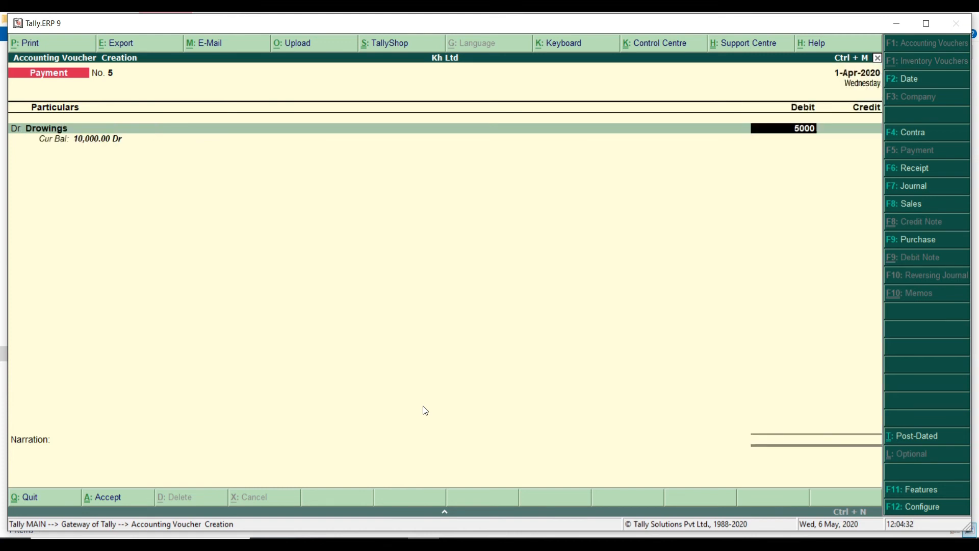
{"action": "key", "text": "Return"}
{"action": "type", "text": "Bank"}
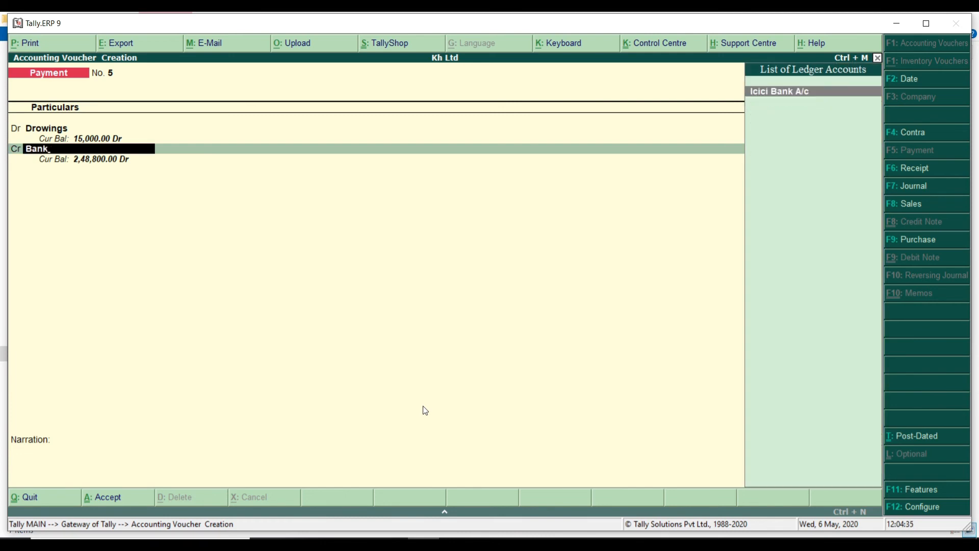
{"action": "key", "text": "Return"}
{"action": "key", "text": "Return"}
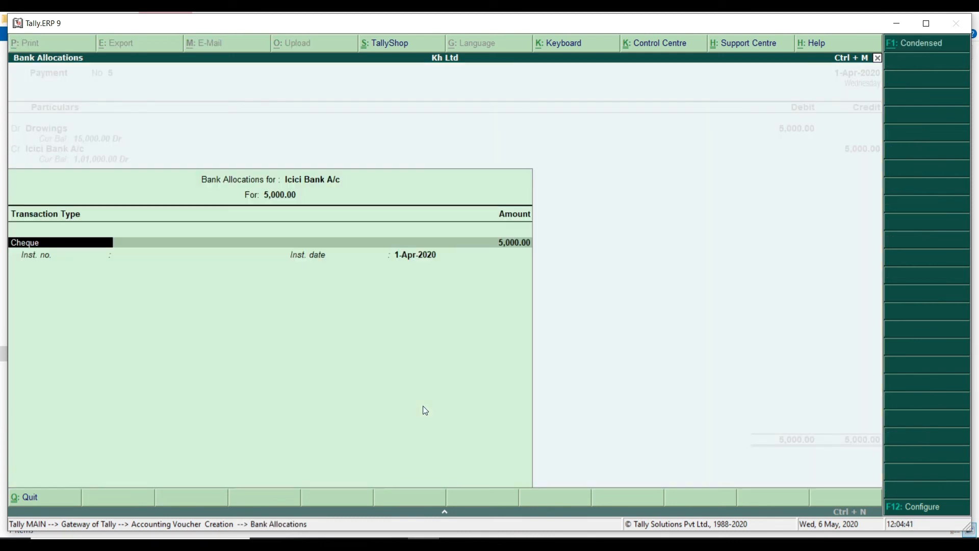
{"action": "key", "text": "ctrl+a"}
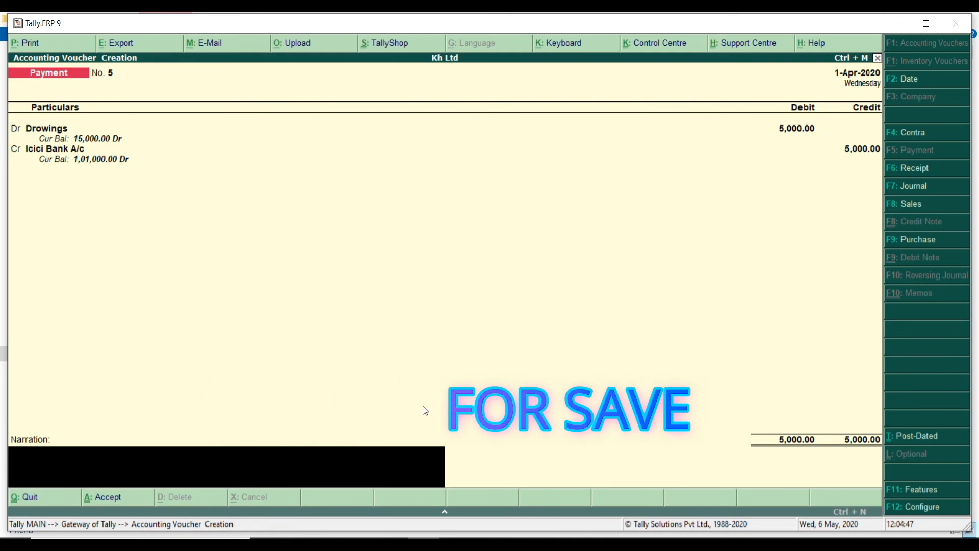
{"action": "key", "text": "ctrl+a"}
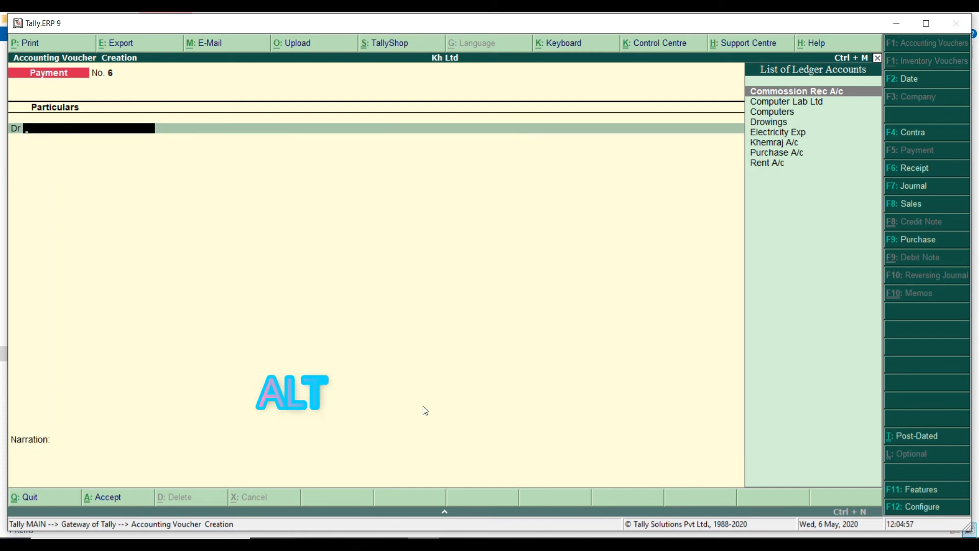
Create a Furnuture ledger under Fixed Assets
{"action": "key", "text": "alt+c"}
{"action": "type", "text": "Furnuture"}
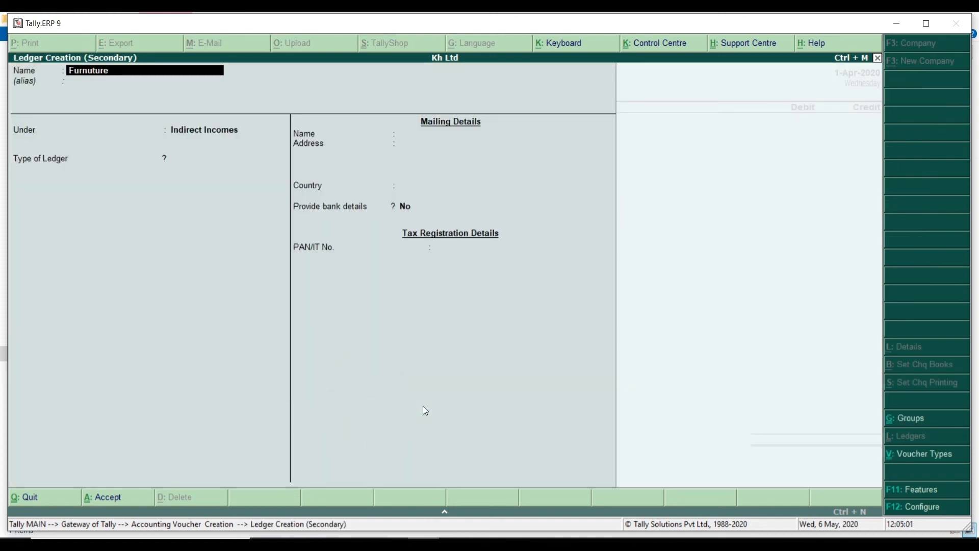
{"action": "key", "text": "Return"}
{"action": "key", "text": "Return"}
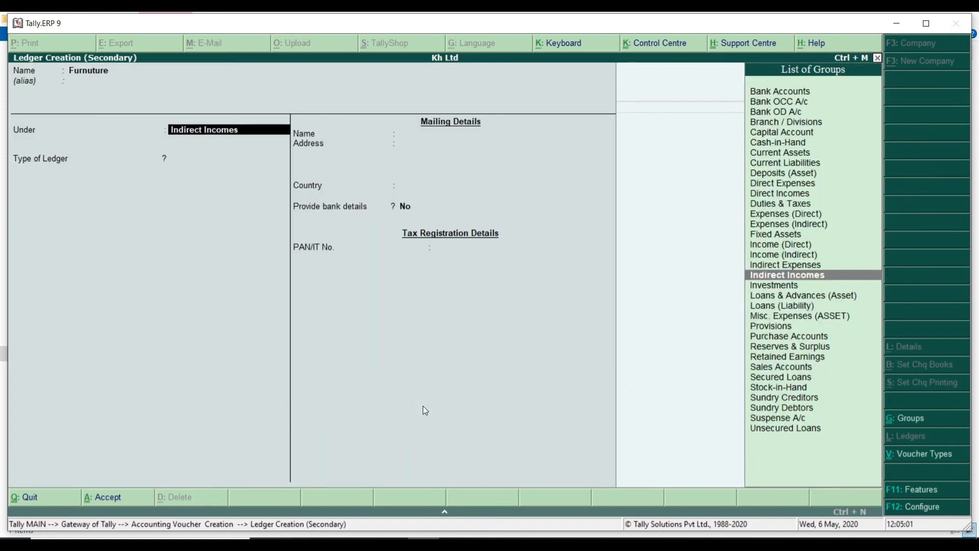
{"action": "type", "text": "Fi"}
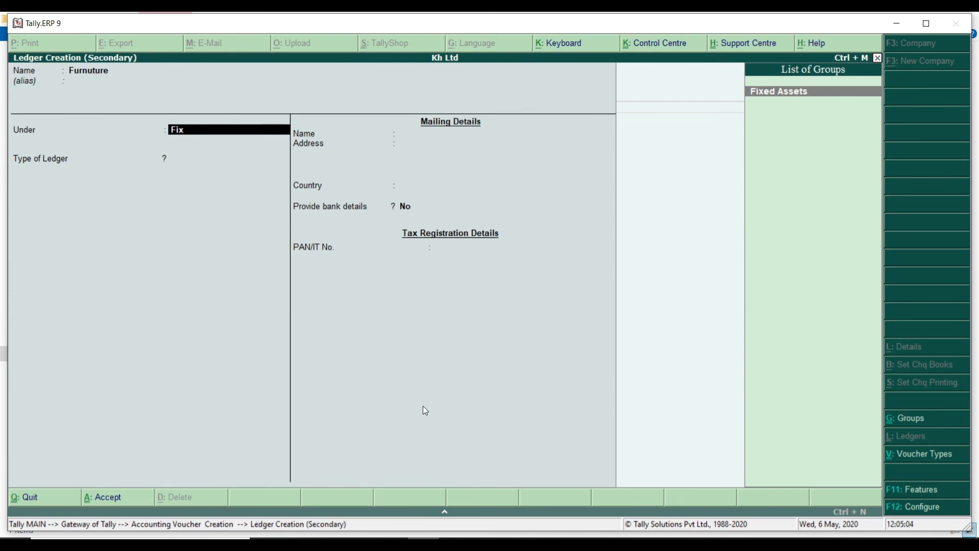
{"action": "type", "text": "x"}
{"action": "key", "text": "Return"}
{"action": "key", "text": "ctrl+a"}
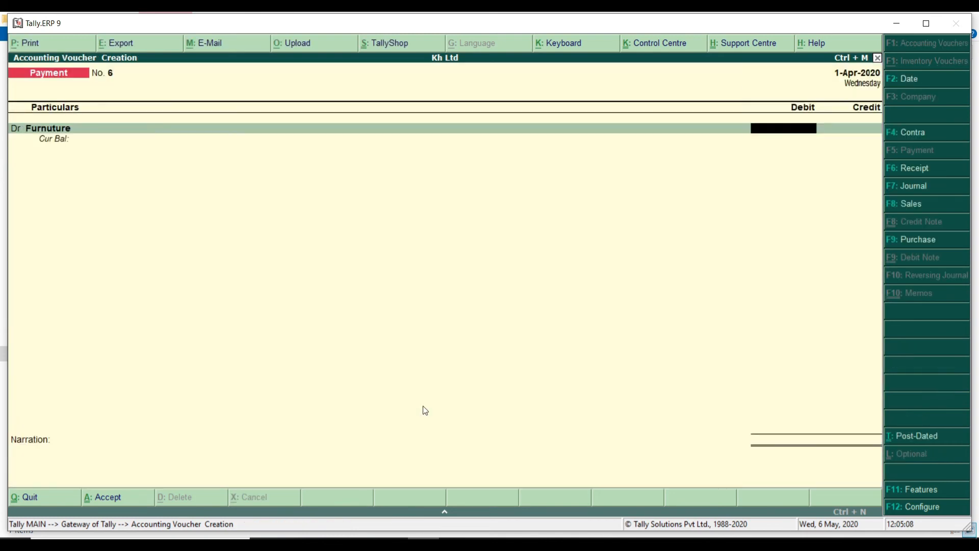
Debit Furnuture 25,000 against Cash and save Payment No. 6
{"action": "type", "text": "25000"}
{"action": "key", "text": "Return"}
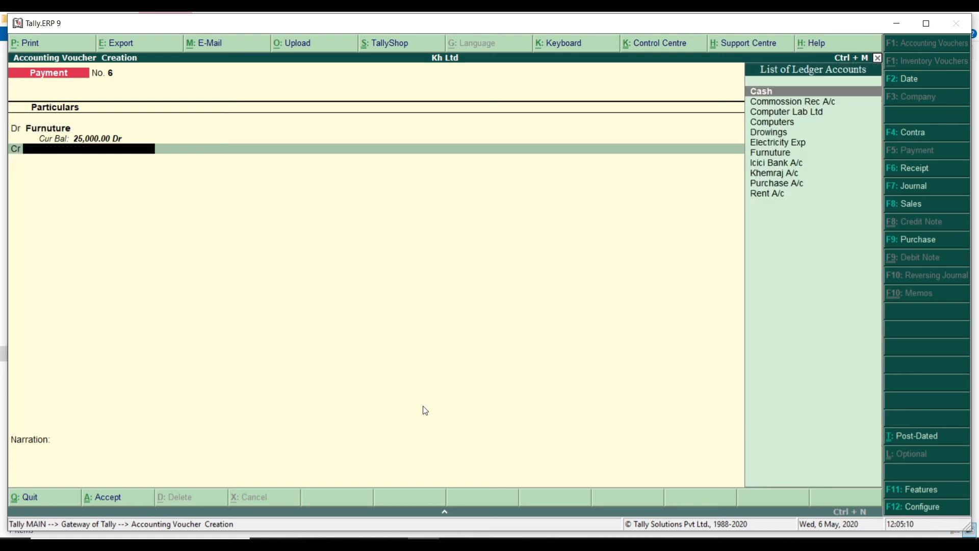
{"action": "type", "text": "cash"}
{"action": "key", "text": "Return"}
{"action": "key", "text": "Return"}
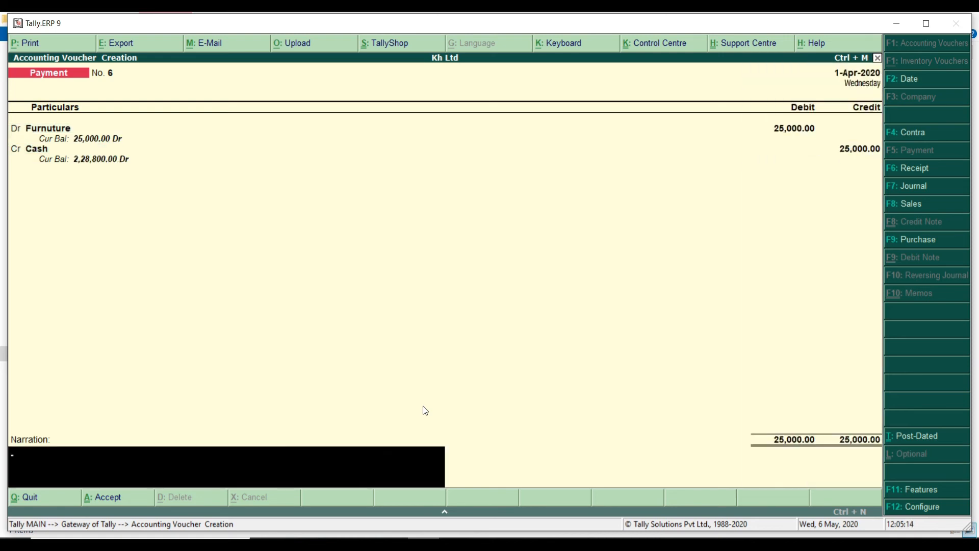
{"action": "key", "text": "ctrl+a"}
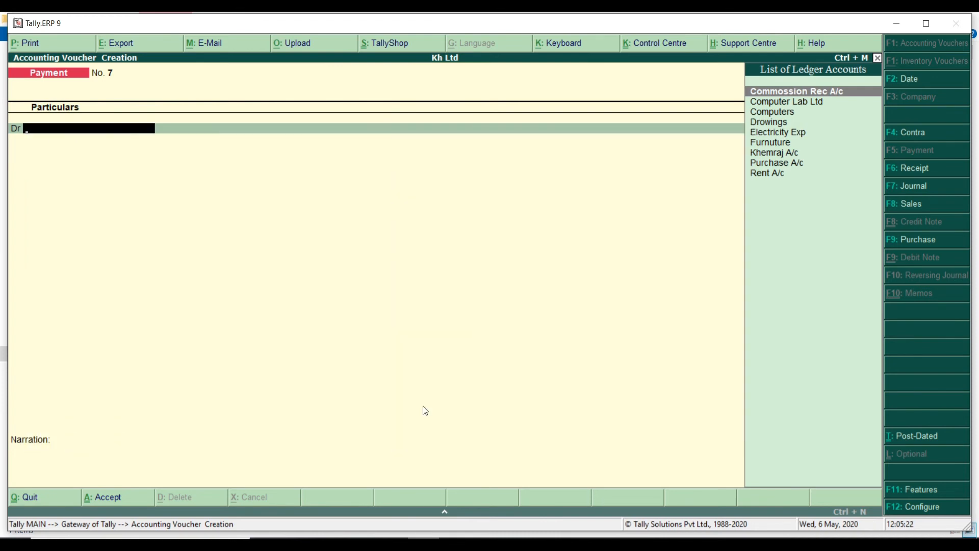
Create a Telephone Exp ledger under Indirect Expenses
{"action": "key", "text": "alt+c"}
{"action": "type", "text": "T"}
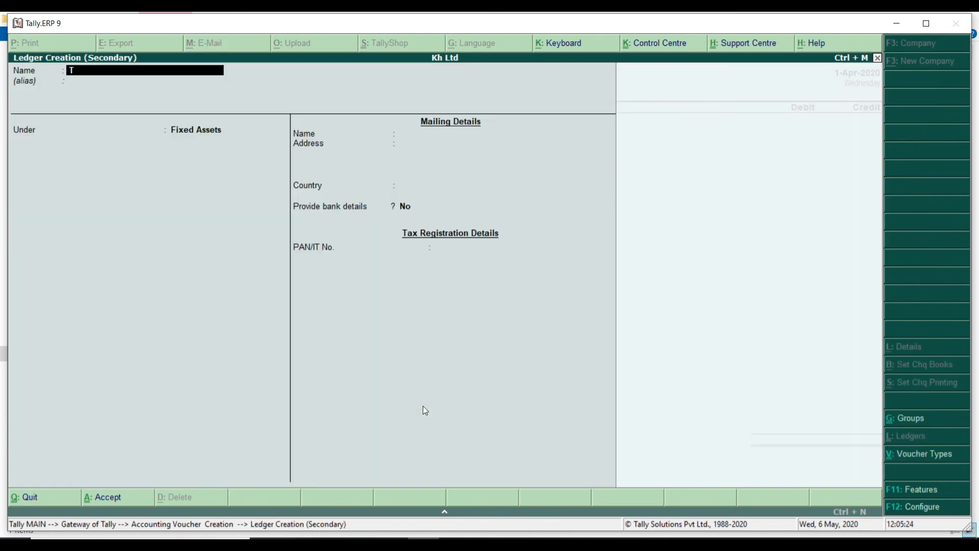
{"action": "type", "text": "elephone exp"}
{"action": "key", "text": "Return"}
{"action": "key", "text": "Return"}
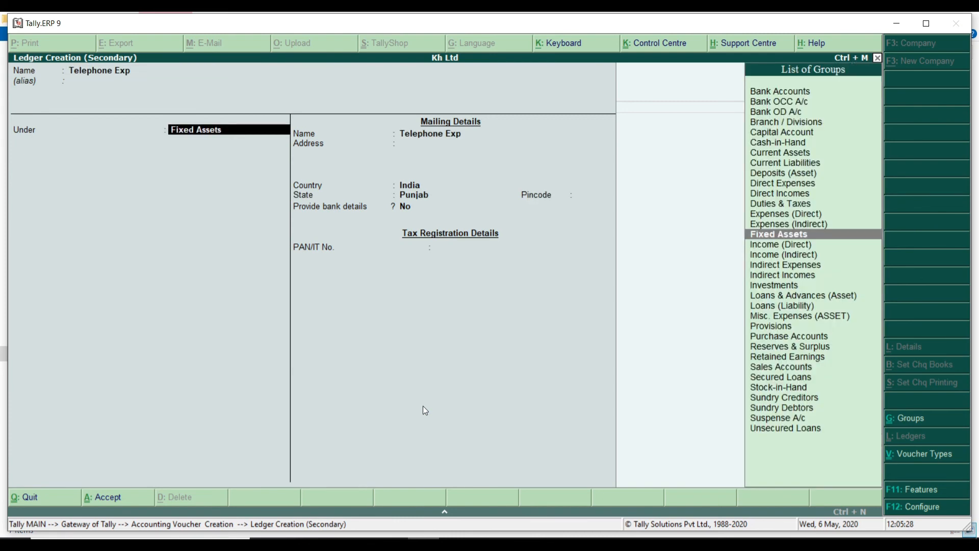
{"action": "key", "text": "BackSpace"}
{"action": "type", "text": "Indi"}
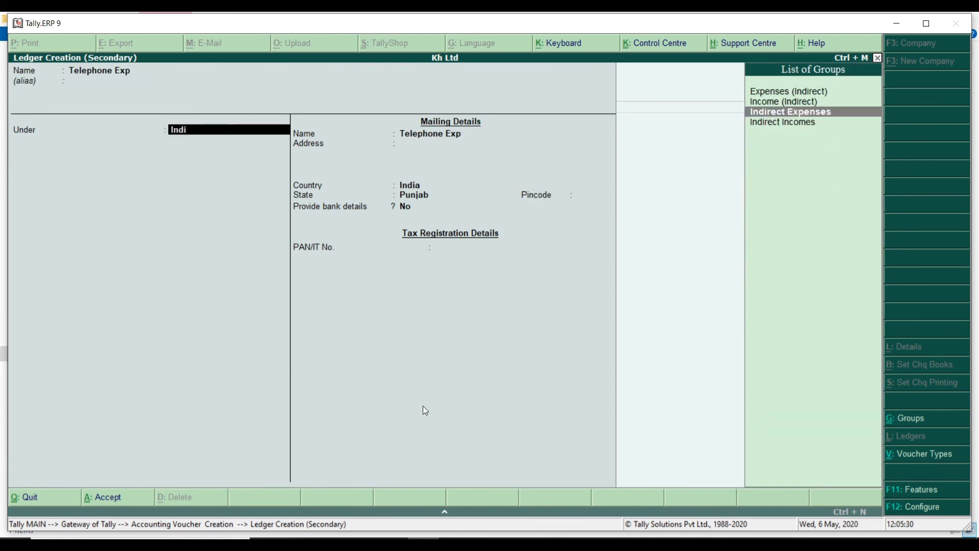
{"action": "key", "text": "Return"}
{"action": "key", "text": "ctrl+a"}
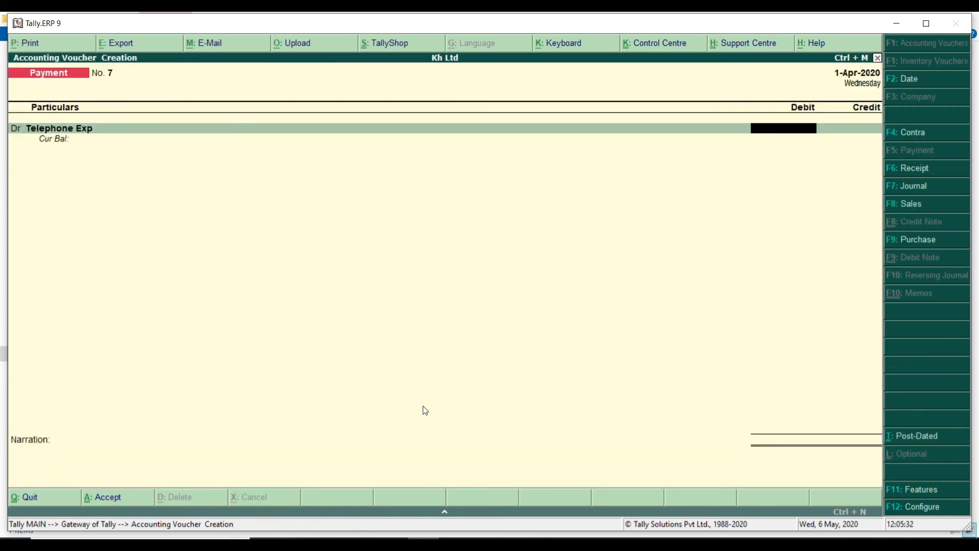
Debit Telephone Exp 1,500 against Cash and save Payment No. 7
{"action": "type", "text": "1500"}
{"action": "key", "text": "Return"}
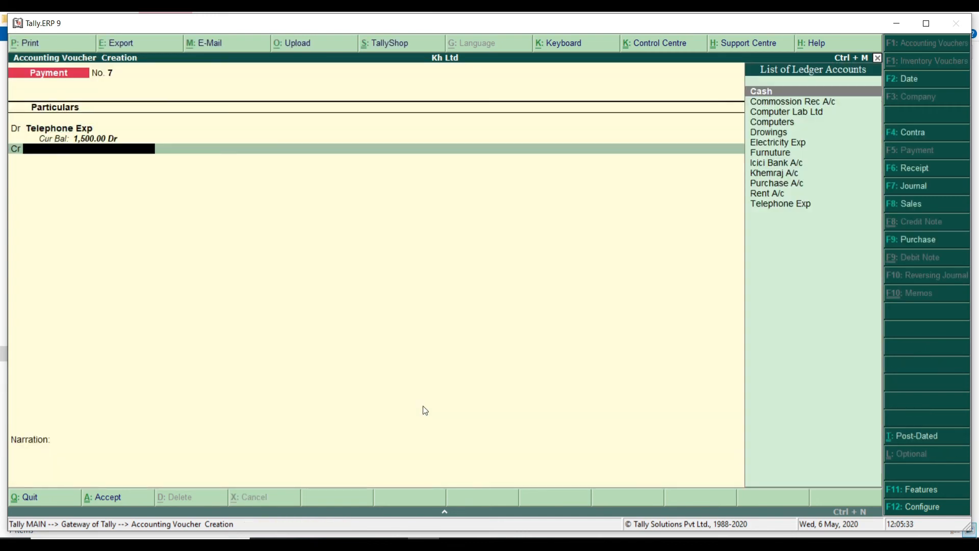
{"action": "type", "text": "cash"}
{"action": "key", "text": "Return"}
{"action": "key", "text": "Return"}
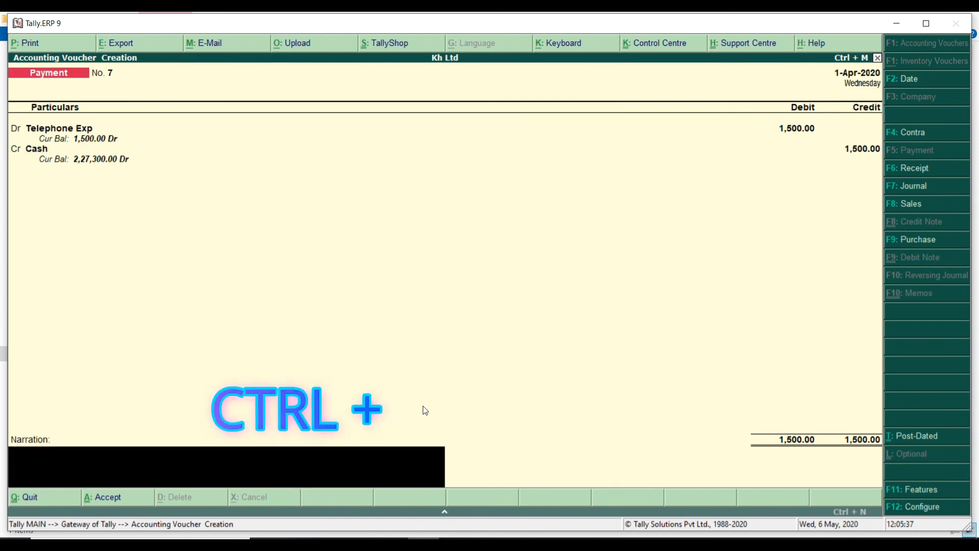
{"action": "key", "text": "ctrl+a"}
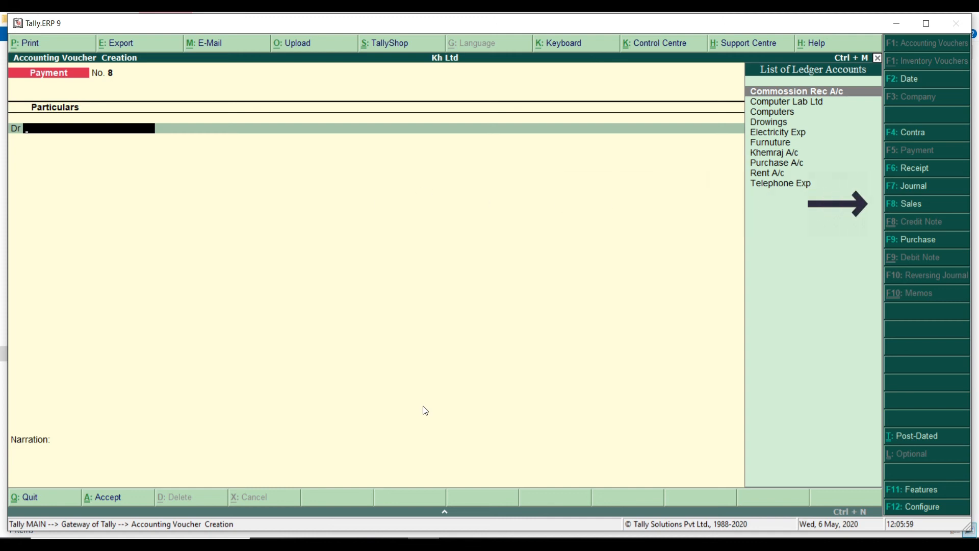
Start a sales voucher in voucher mode with reference 123, debiting Cash 50,000
{"action": "key", "text": "F8"}
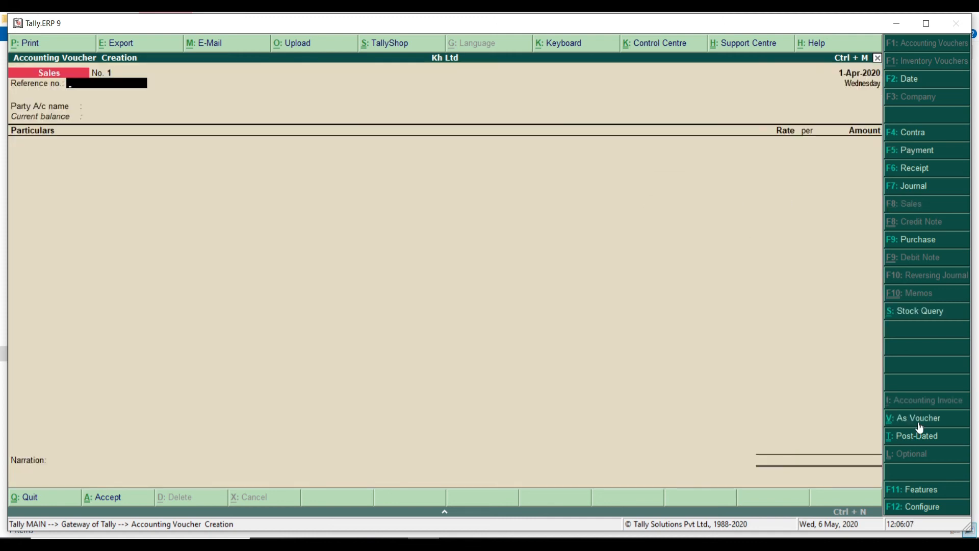
{"action": "left_click", "coordinate": [918, 421]}
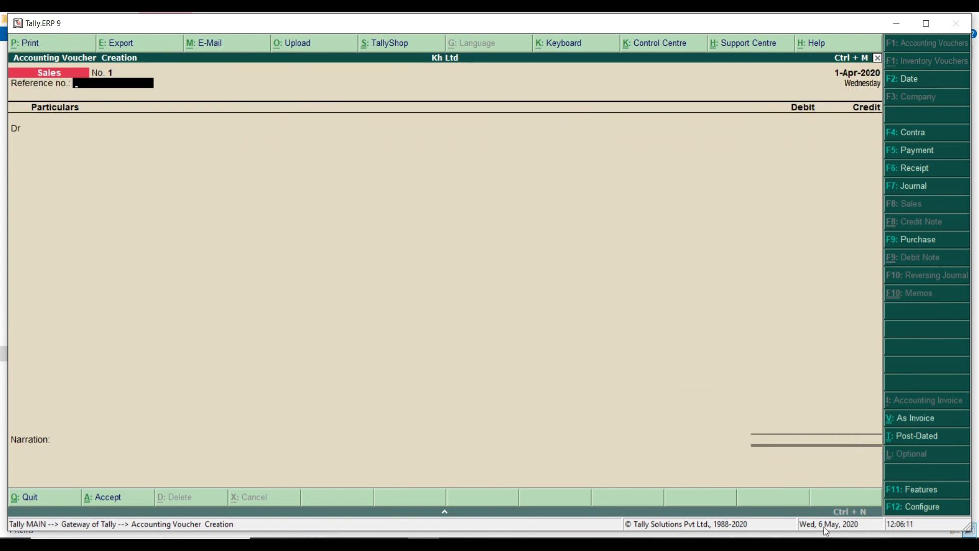
{"action": "type", "text": "123"}
{"action": "key", "text": "Return"}
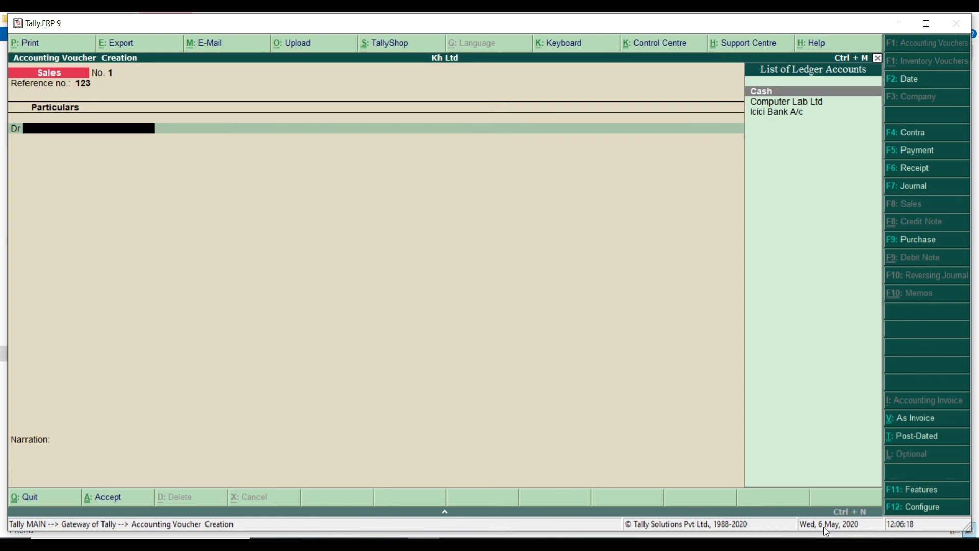
{"action": "key", "text": "Return"}
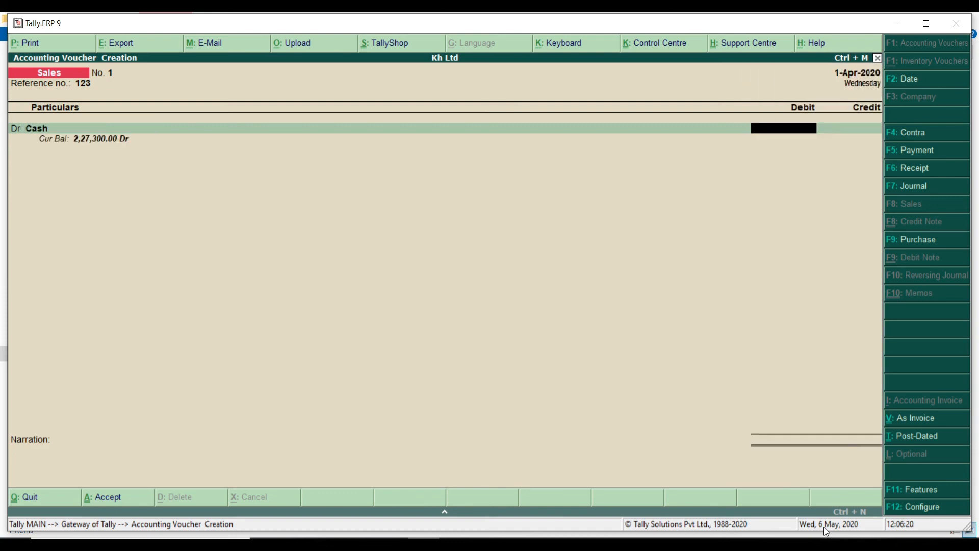
{"action": "type", "text": "50000"}
{"action": "key", "text": "Return"}
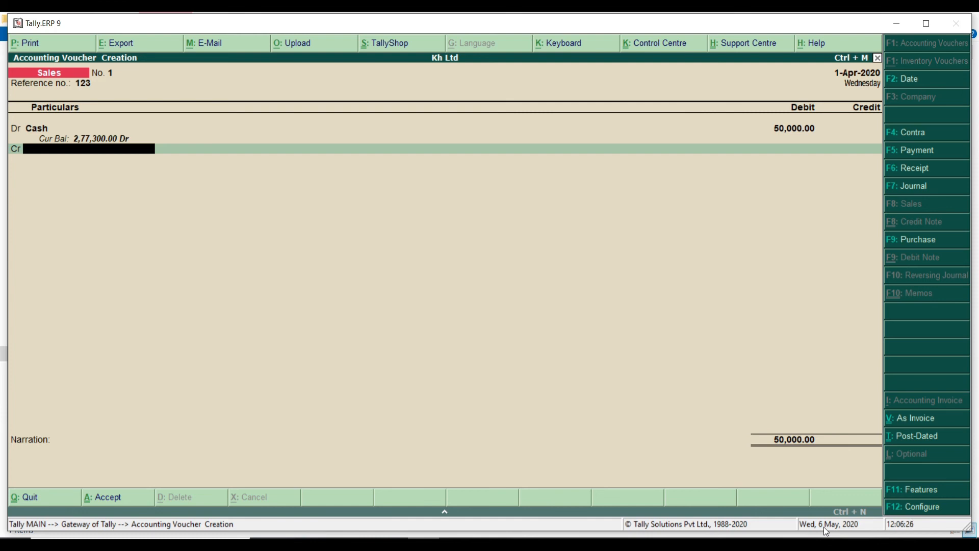
Credit 50,000 to a new Sale A/c ledger under Sales Accounts and save the voucher
{"action": "key", "text": "alt+c"}
{"action": "type", "text": "S"}
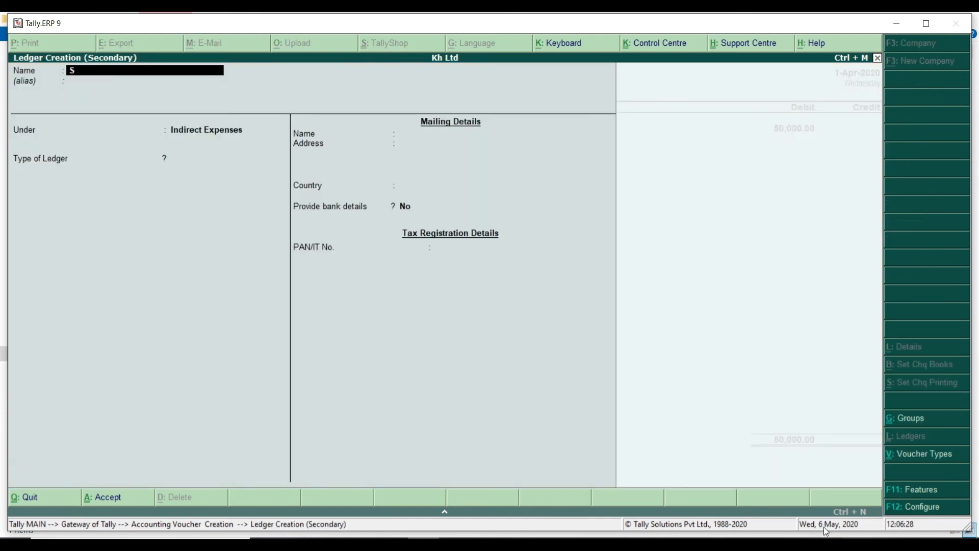
{"action": "type", "text": "ale A/c"}
{"action": "key", "text": "Return"}
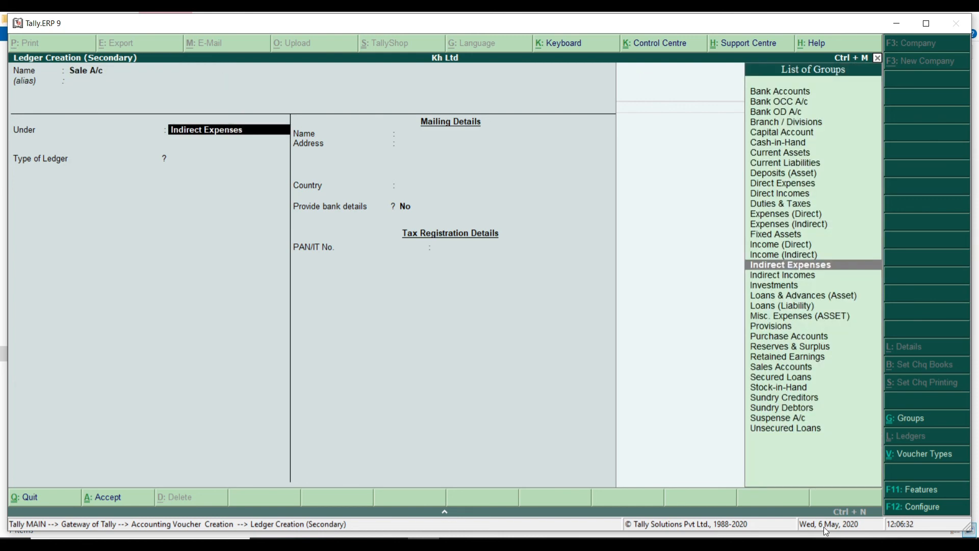
{"action": "type", "text": "Sal"}
{"action": "key", "text": "Return"}
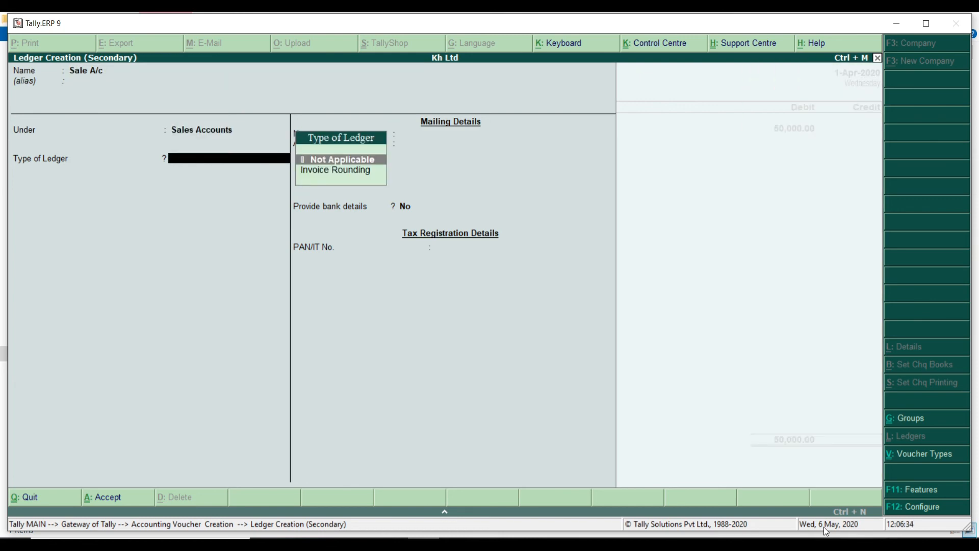
{"action": "key", "text": "ctrl+a"}
{"action": "key", "text": "Return"}
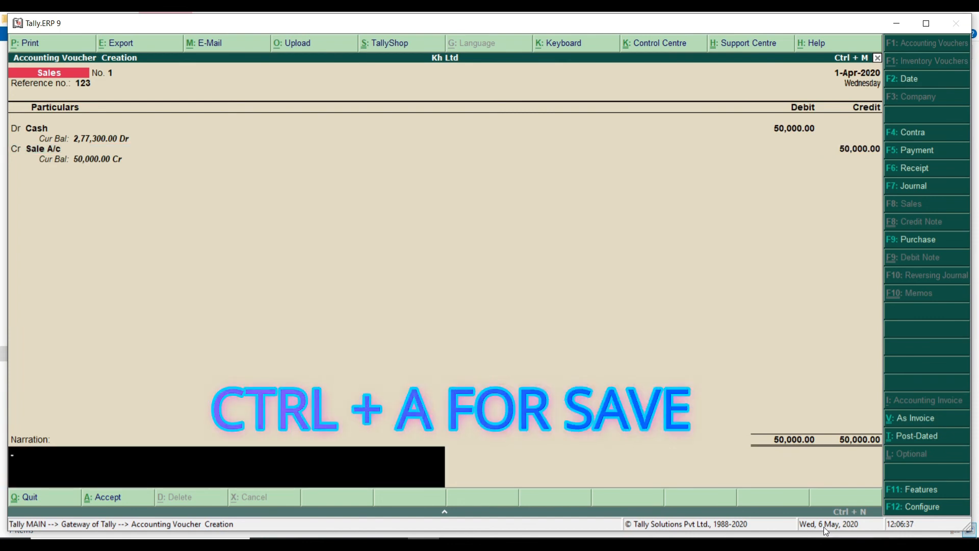
{"action": "key", "text": "ctrl+a"}
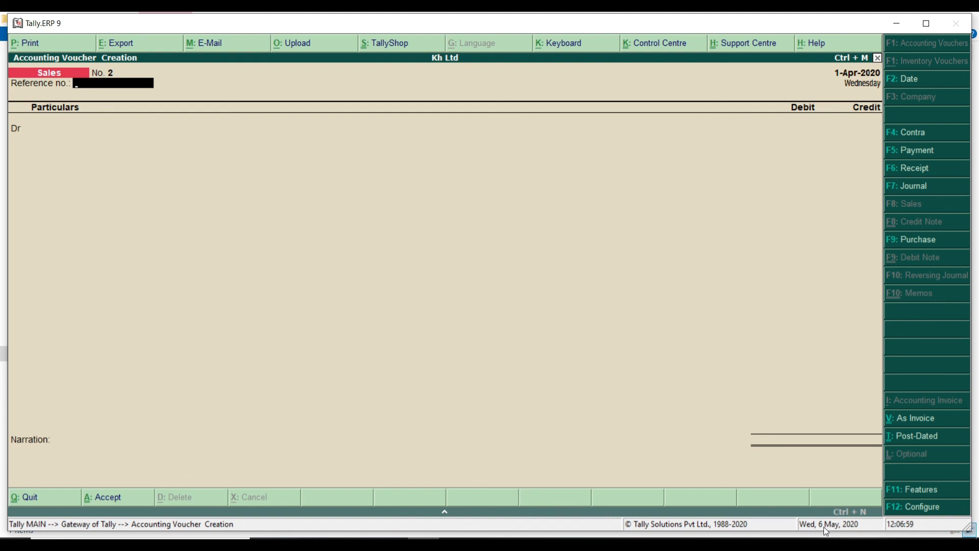
Enter reference 123 and debit a new debtor ledger 20,000 in sales voucher No. 2
{"action": "type", "text": "123"}
{"action": "key", "text": "Return"}
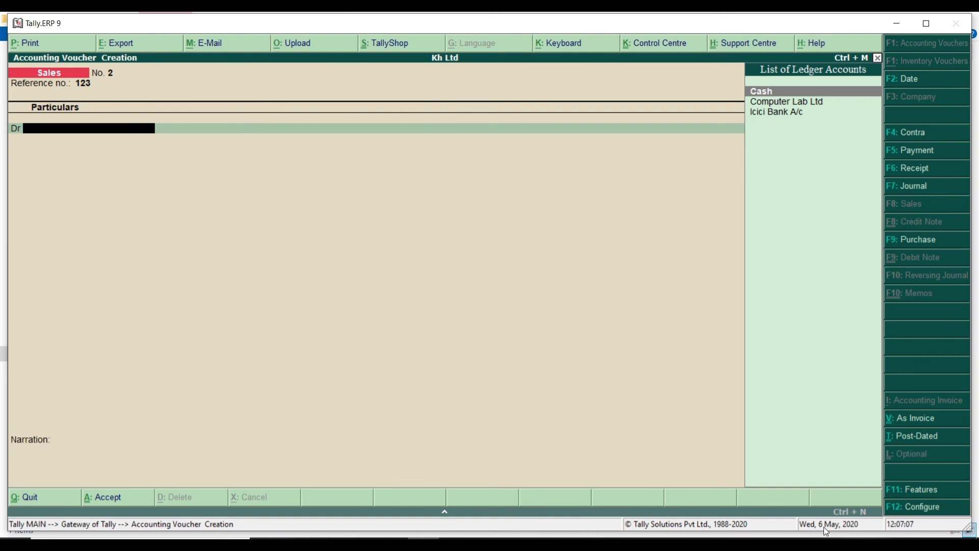
{"action": "key", "text": "alt+c"}
{"action": "type", "text": "Ab"}
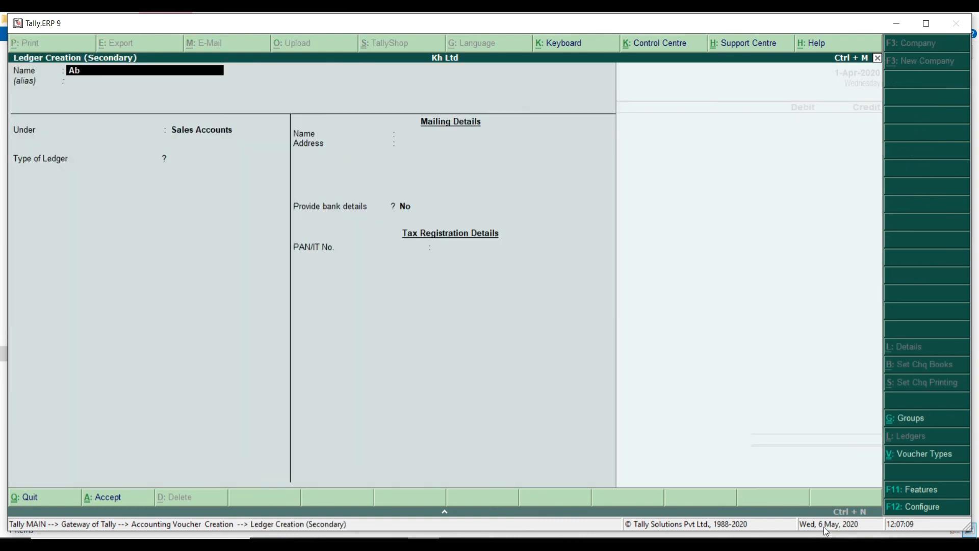
{"action": "type", "text": "hi Debtor"}
{"action": "key", "text": "Return"}
{"action": "key", "text": "Return"}
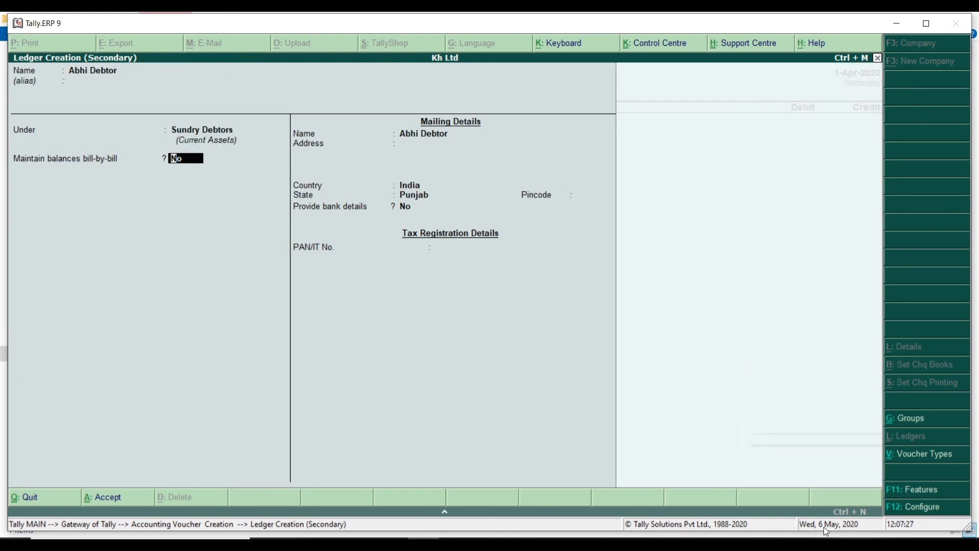
{"action": "key", "text": "ctrl+a"}
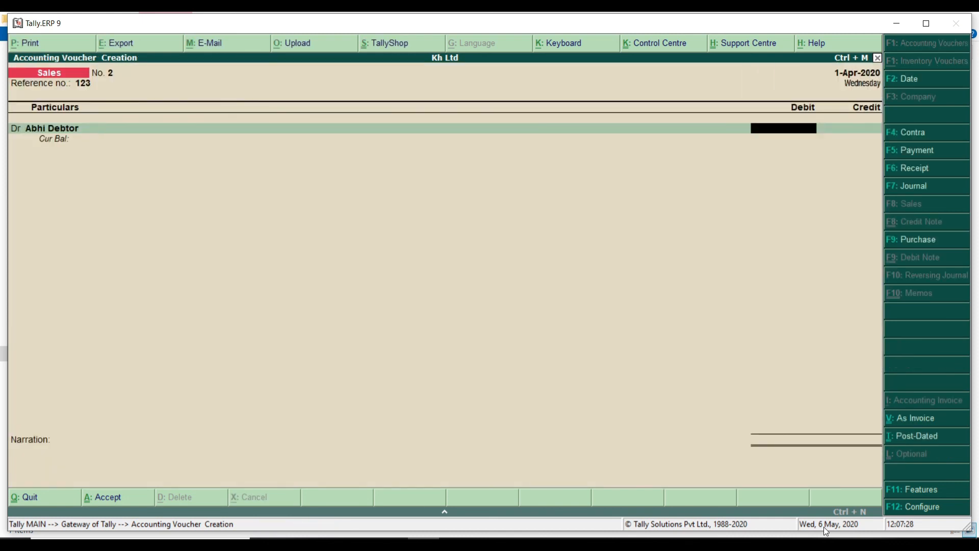
{"action": "type", "text": "20000"}
{"action": "key", "text": "Return"}
{"action": "key", "text": "Return"}
{"action": "key", "text": "Return"}
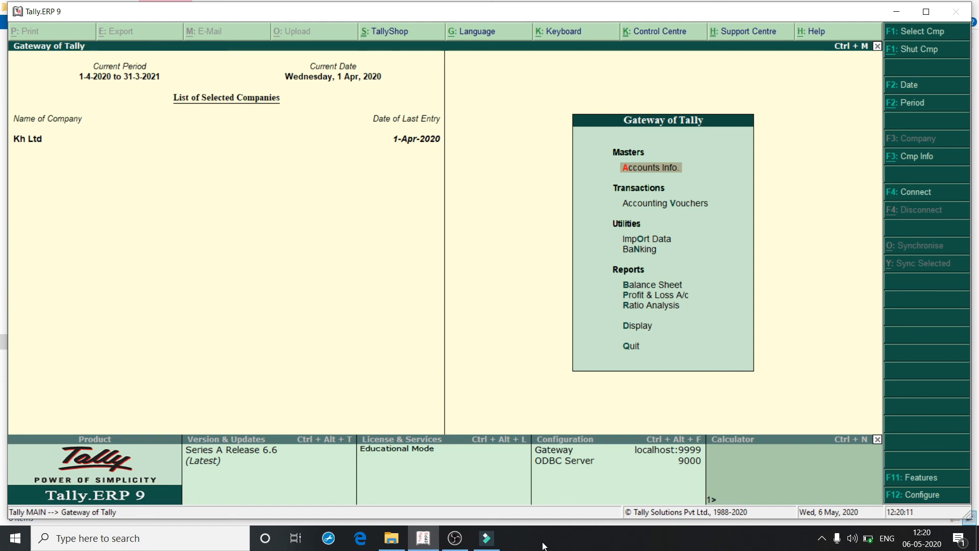
{"action": "key", "text": "Down"}
{"action": "key", "text": "Down"}
{"action": "key", "text": "Down"}
{"action": "key", "text": "Down"}
{"action": "key", "text": "Down"}
{"action": "key", "text": "Down"}
{"action": "key", "text": "Down"}
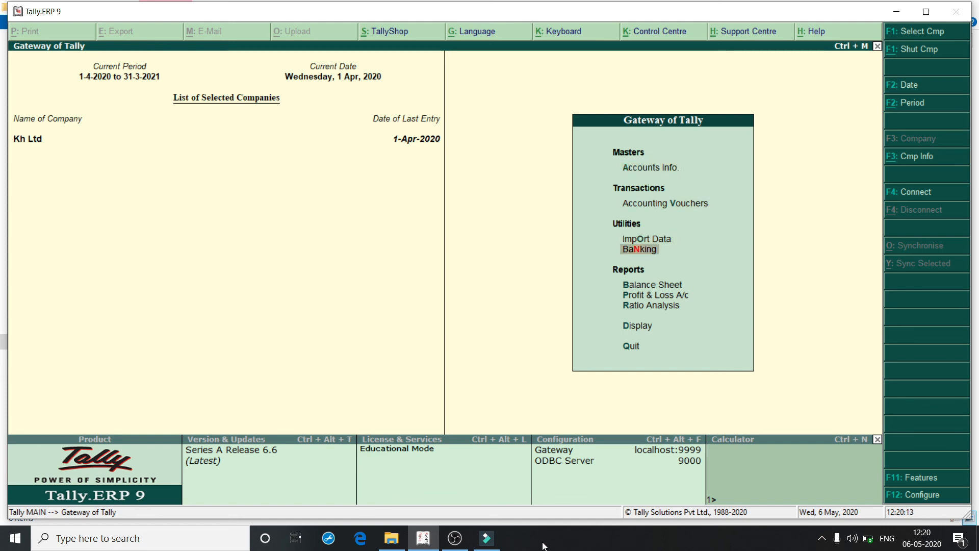
{"action": "key", "text": "Return"}
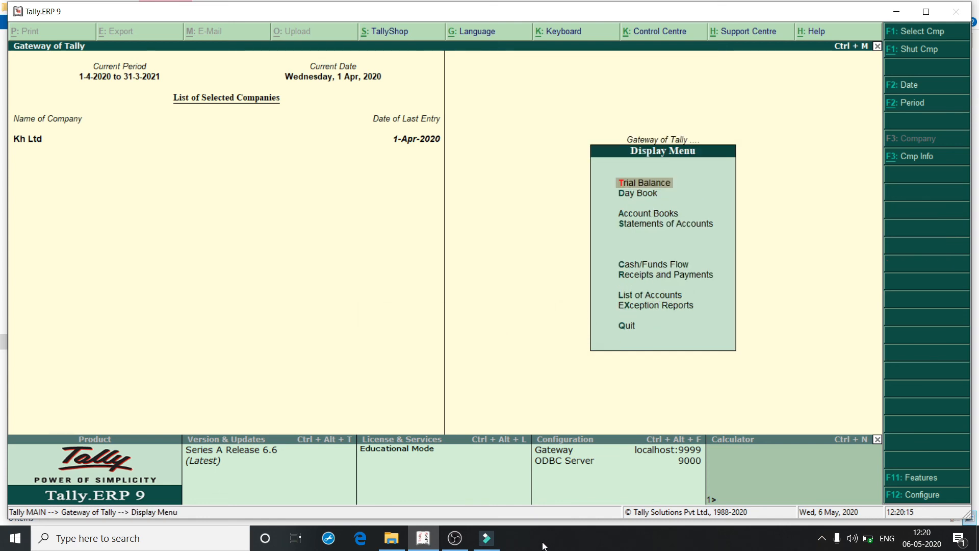
{"action": "key", "text": "Return"}
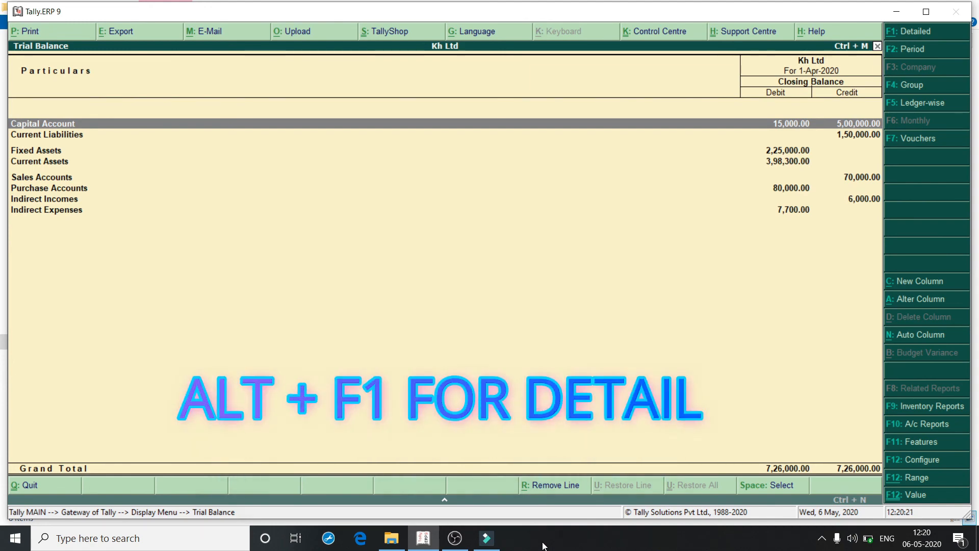
{"action": "key", "text": "alt+F1"}
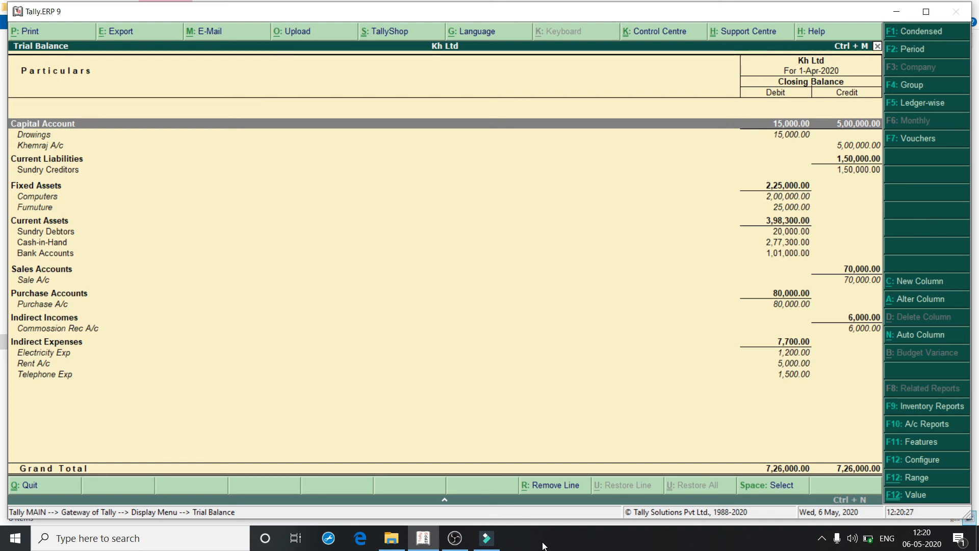
{"action": "key", "text": "Escape"}
{"action": "key", "text": "Escape"}
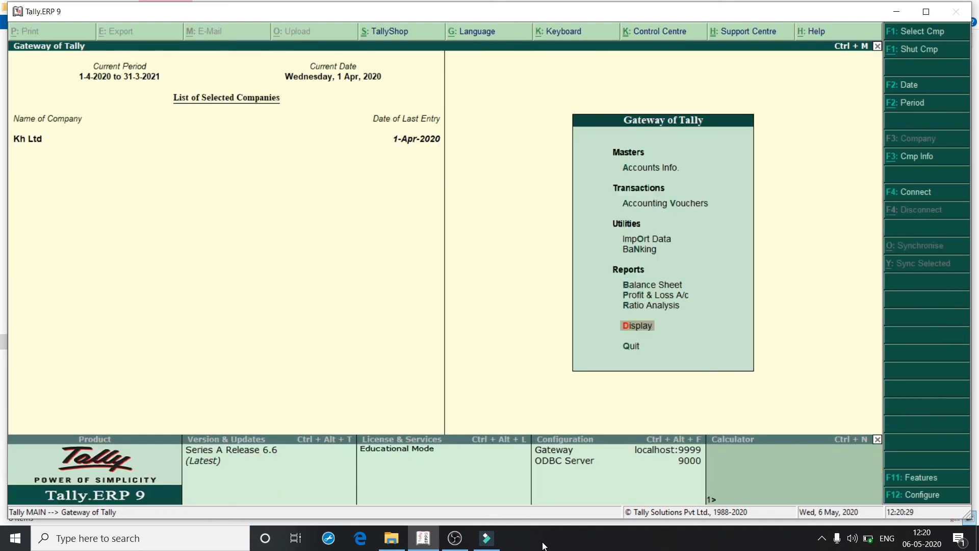
{"action": "key", "text": "Up"}
{"action": "key", "text": "Up"}
{"action": "key", "text": "Up"}
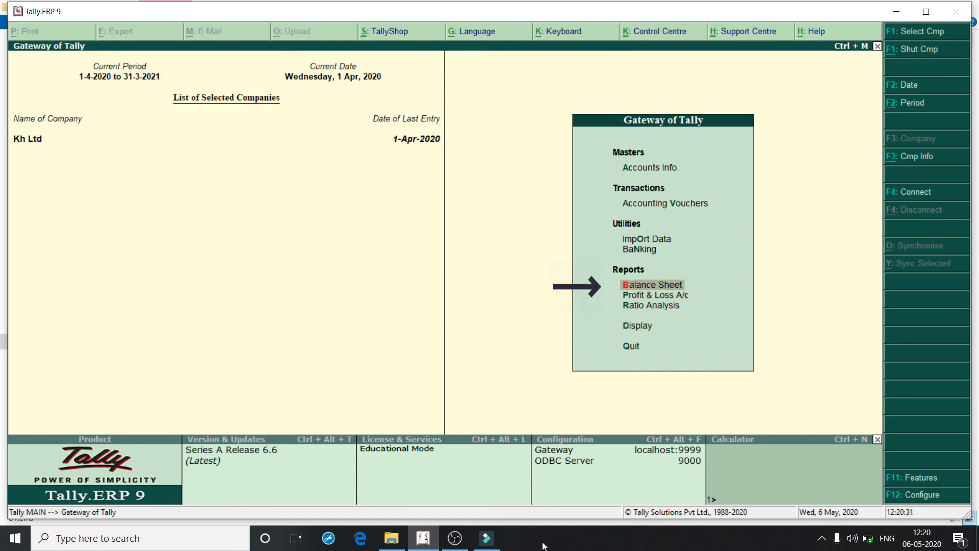
{"action": "key", "text": "Return"}
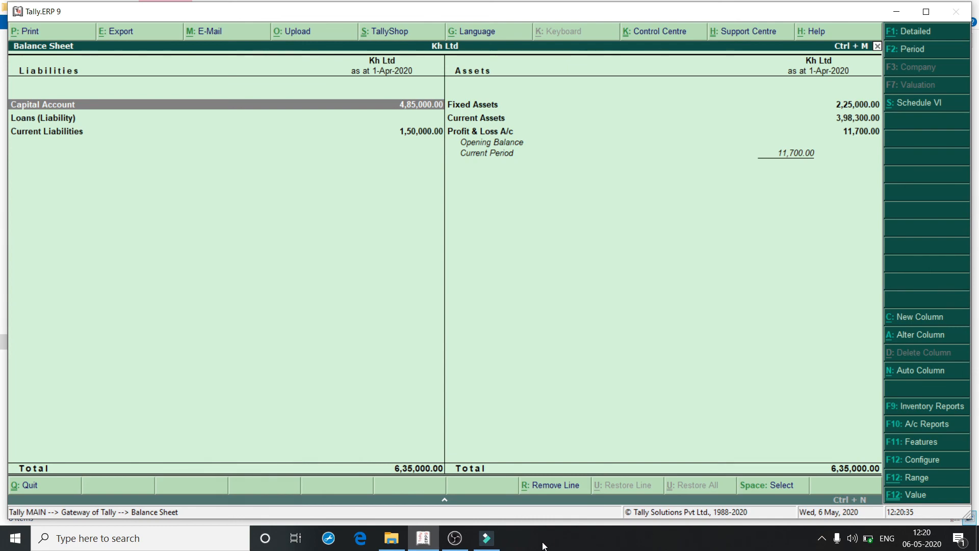
{"action": "key", "text": "alt+F1"}
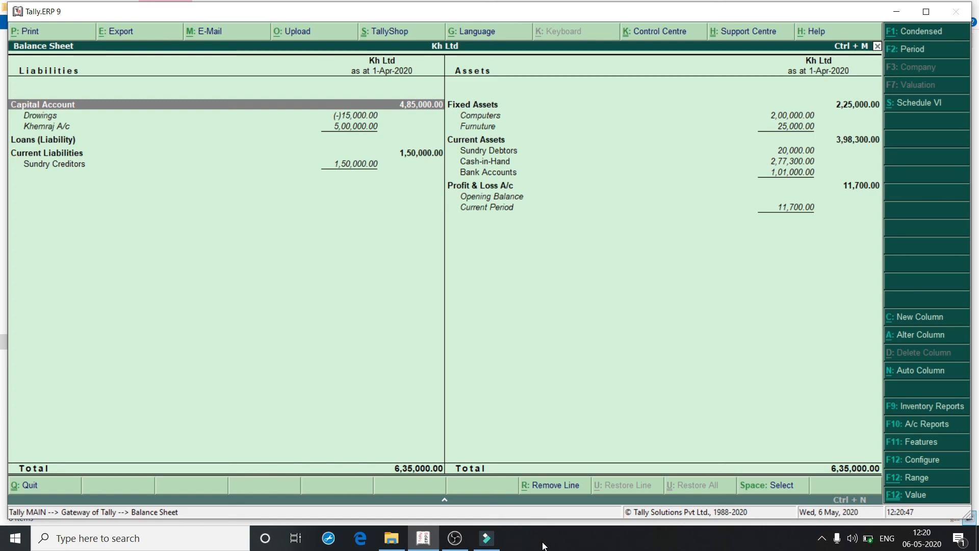
{"action": "key", "text": "Escape"}
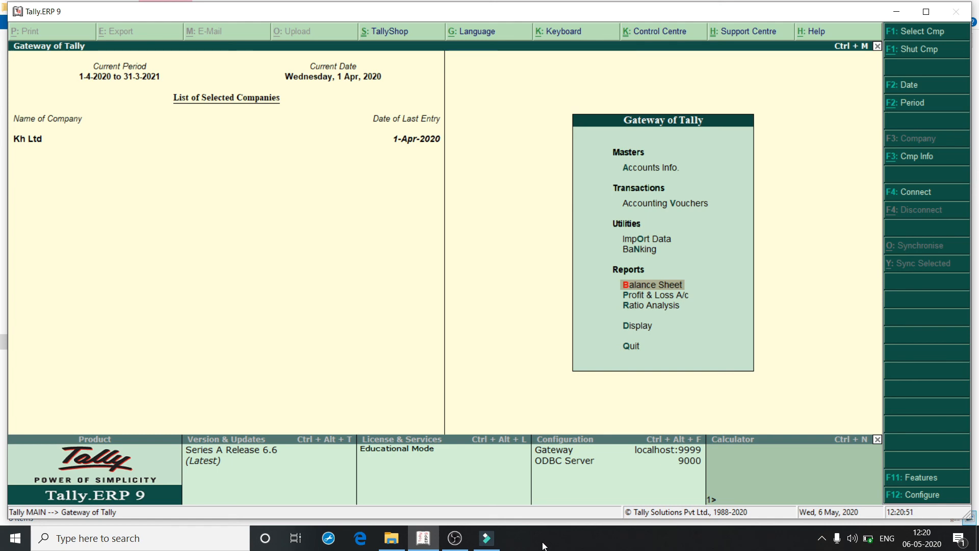
{"action": "key", "text": "Down"}
{"action": "key", "text": "Down"}
{"action": "key", "text": "Down"}
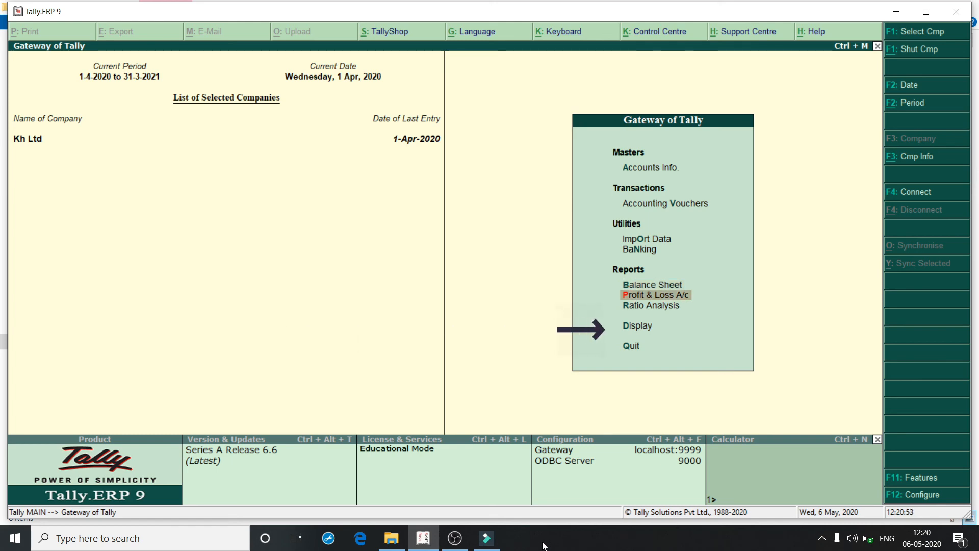
{"action": "key", "text": "Return"}
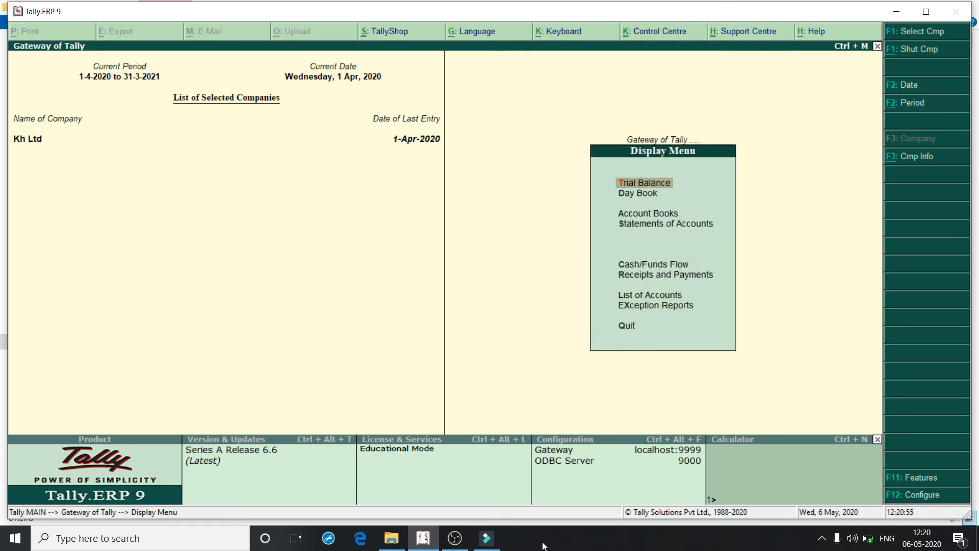
{"action": "key", "text": "Down"}
{"action": "key", "text": "Return"}
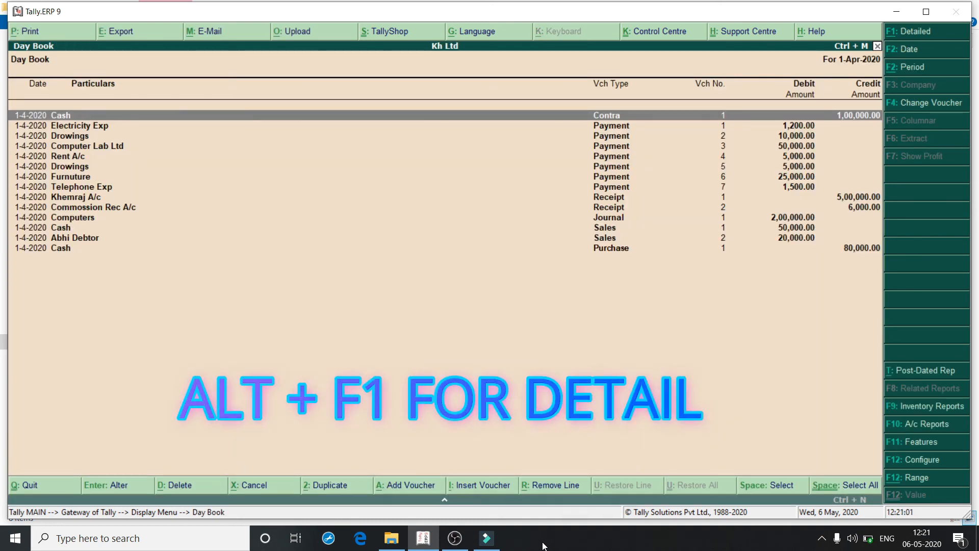
{"action": "key", "text": "alt+F1"}
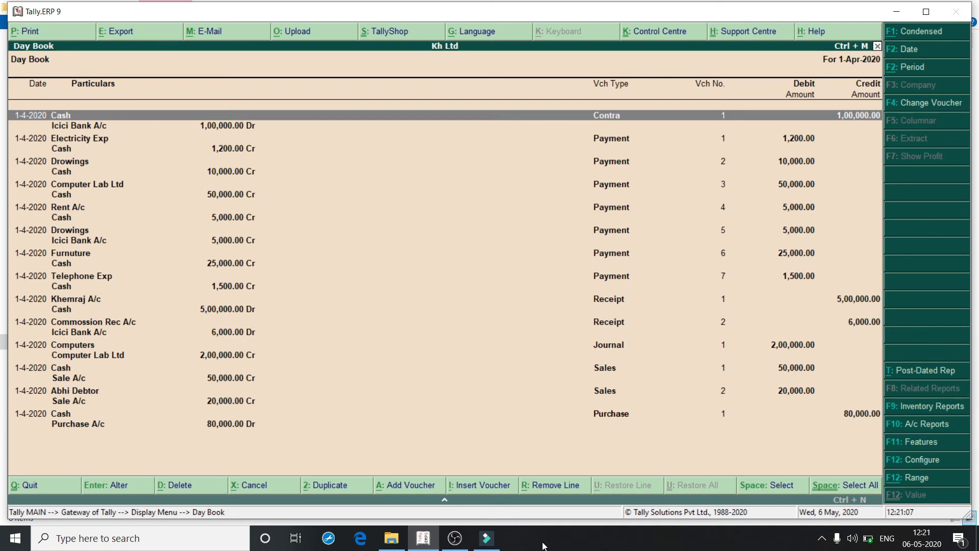
{"action": "key", "text": "Escape"}
{"action": "key", "text": "Escape"}
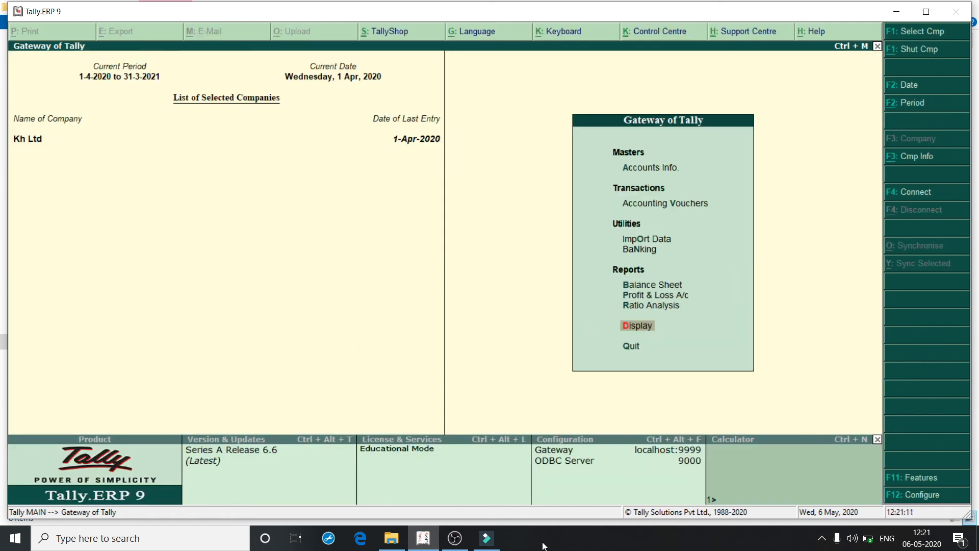
{"action": "key", "text": "Return"}
{"action": "key", "text": "Down"}
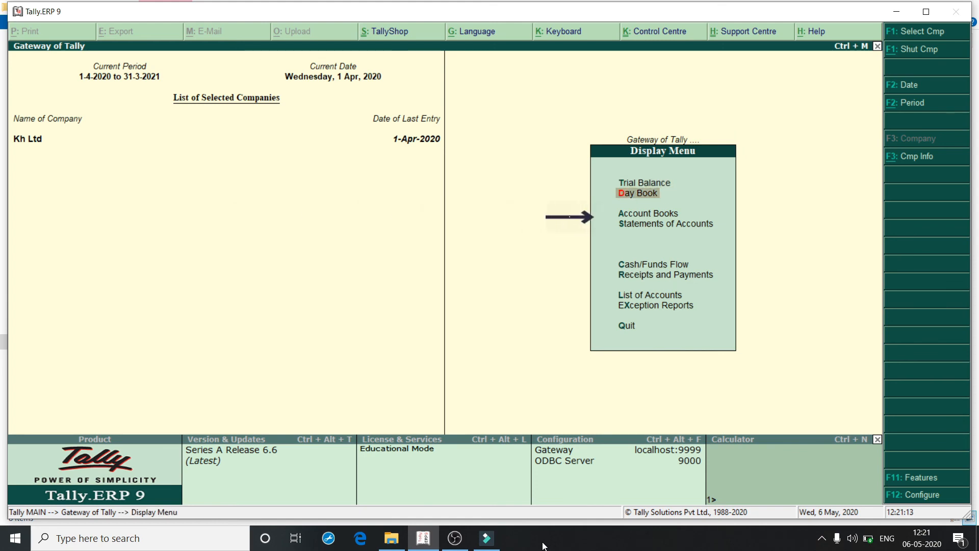
{"action": "key", "text": "s"}
{"action": "key", "text": "Up"}
{"action": "key", "text": "Return"}
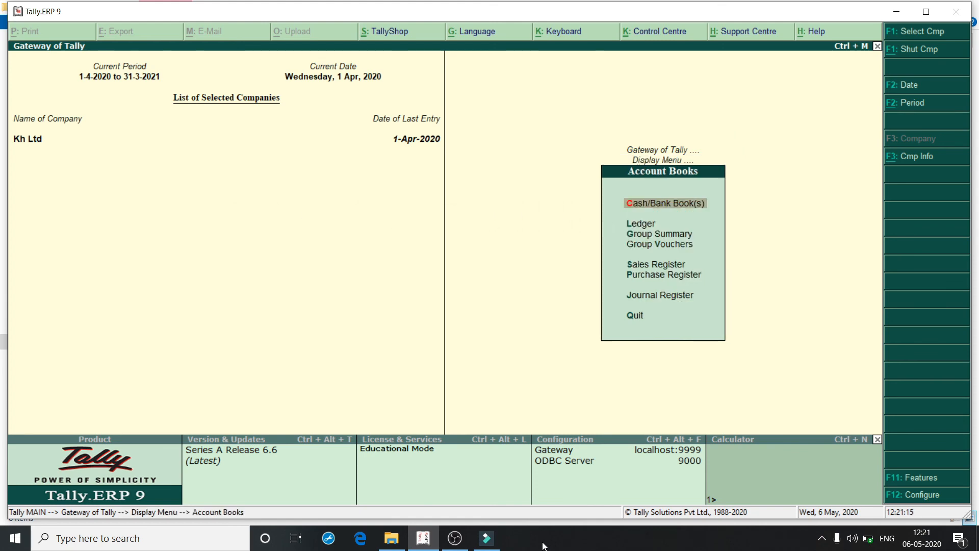
{"action": "key", "text": "Return"}
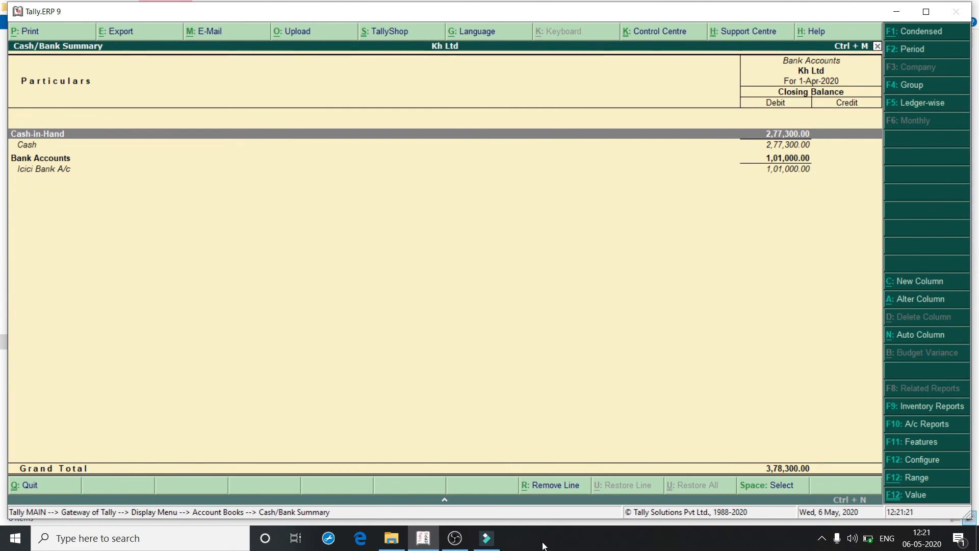
{"action": "key", "text": "Escape"}
{"action": "key", "text": "Escape"}
{"action": "key", "text": "Escape"}
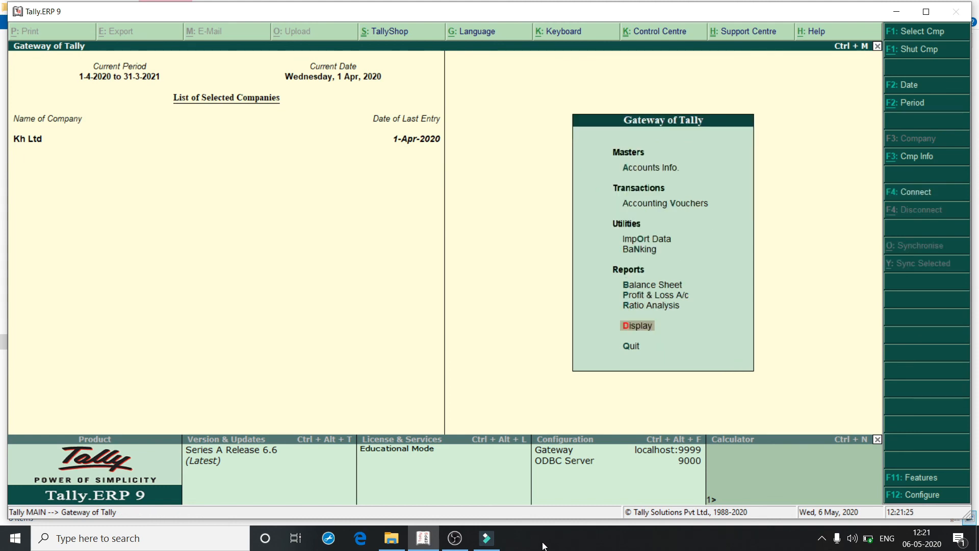
{"action": "key", "text": "Up"}
{"action": "key", "text": "Up"}
{"action": "key", "text": "Up"}
{"action": "key", "text": "Up"}
{"action": "key", "text": "Up"}
{"action": "key", "text": "Up"}
{"action": "key", "text": "Up"}
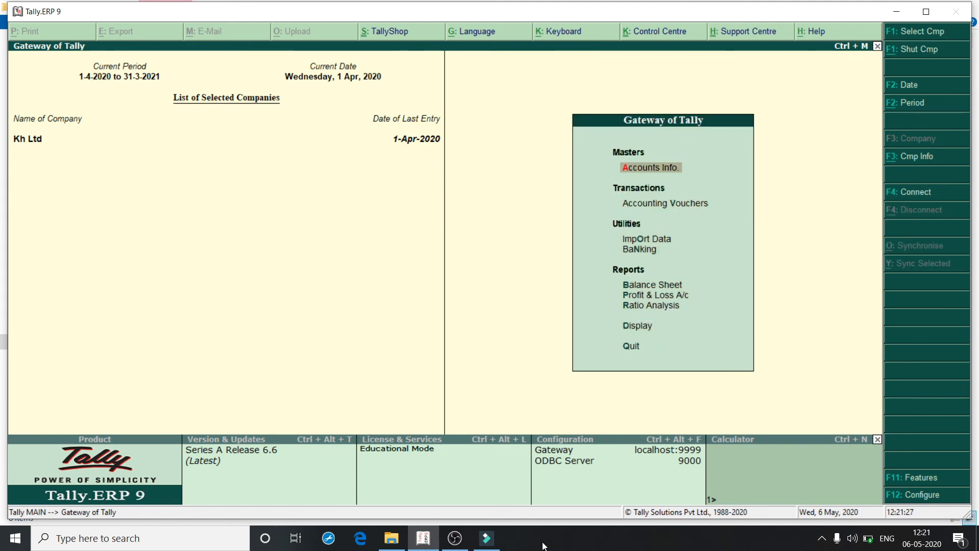